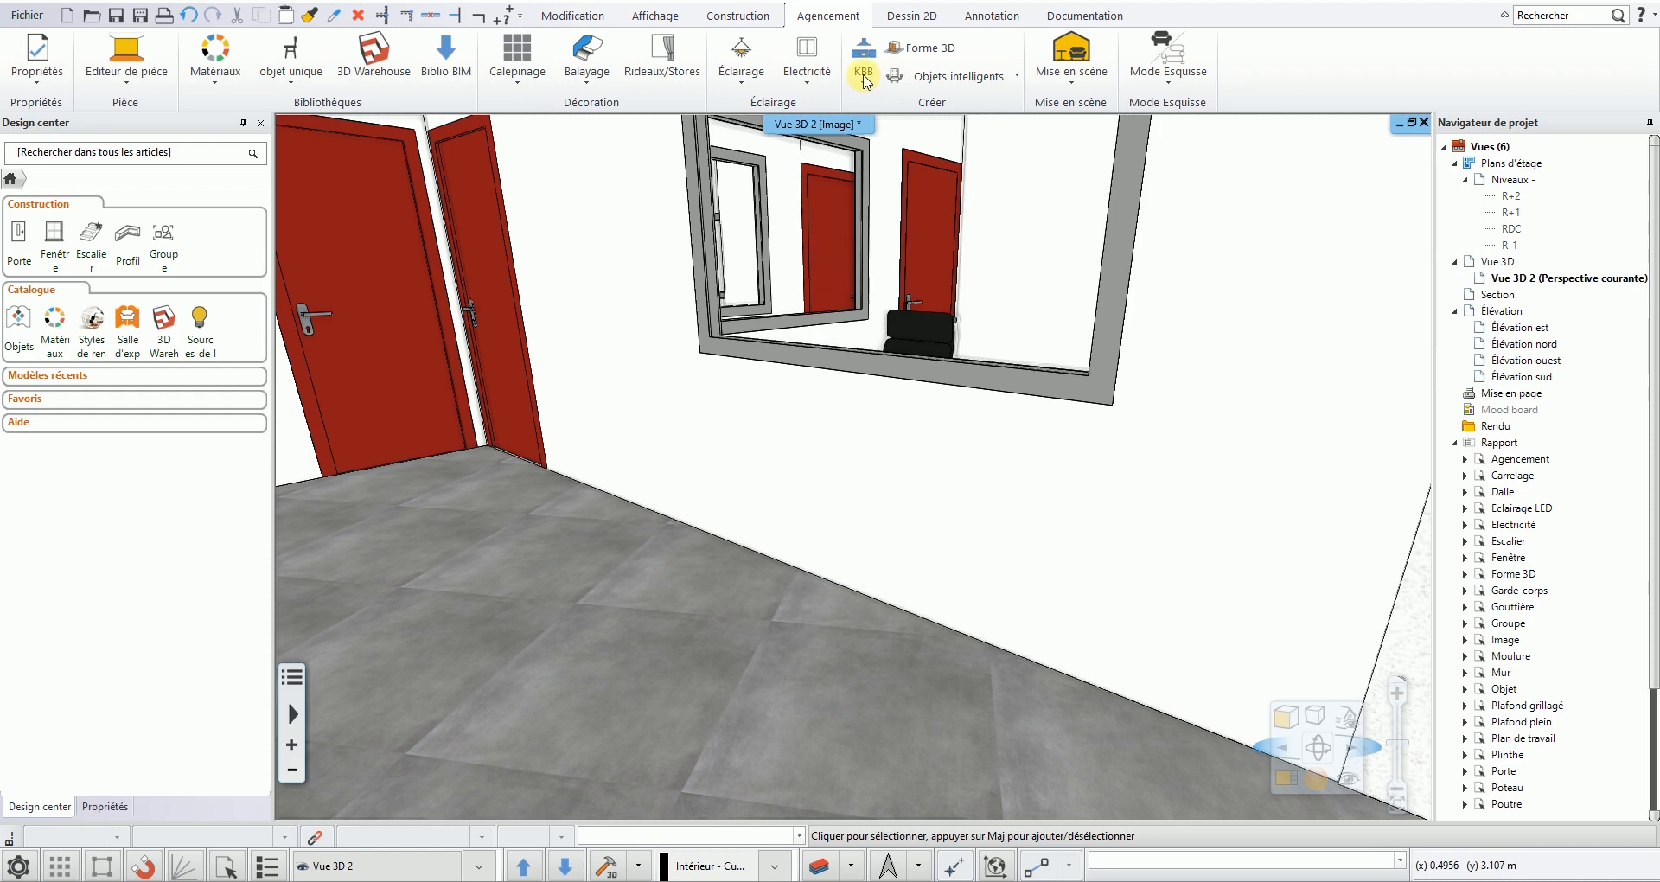
- Start a new KBB furniture unit (Mobilier) and orbit its preview to see the open front
{"action": "left_click", "coordinate": [866, 83]}
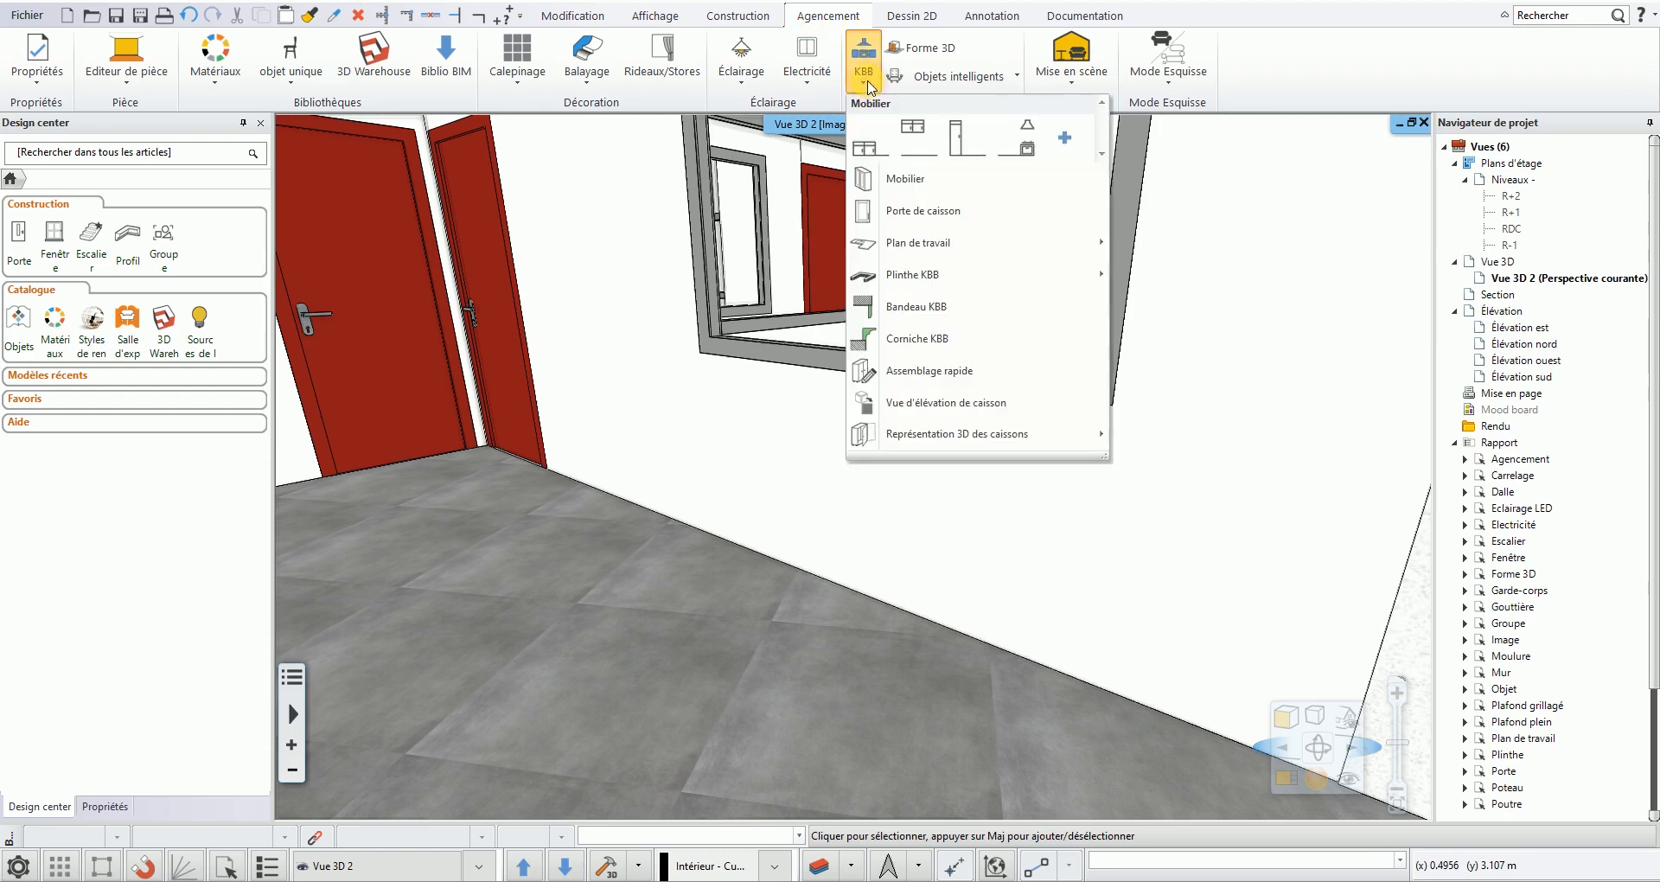
{"action": "left_click", "coordinate": [908, 180]}
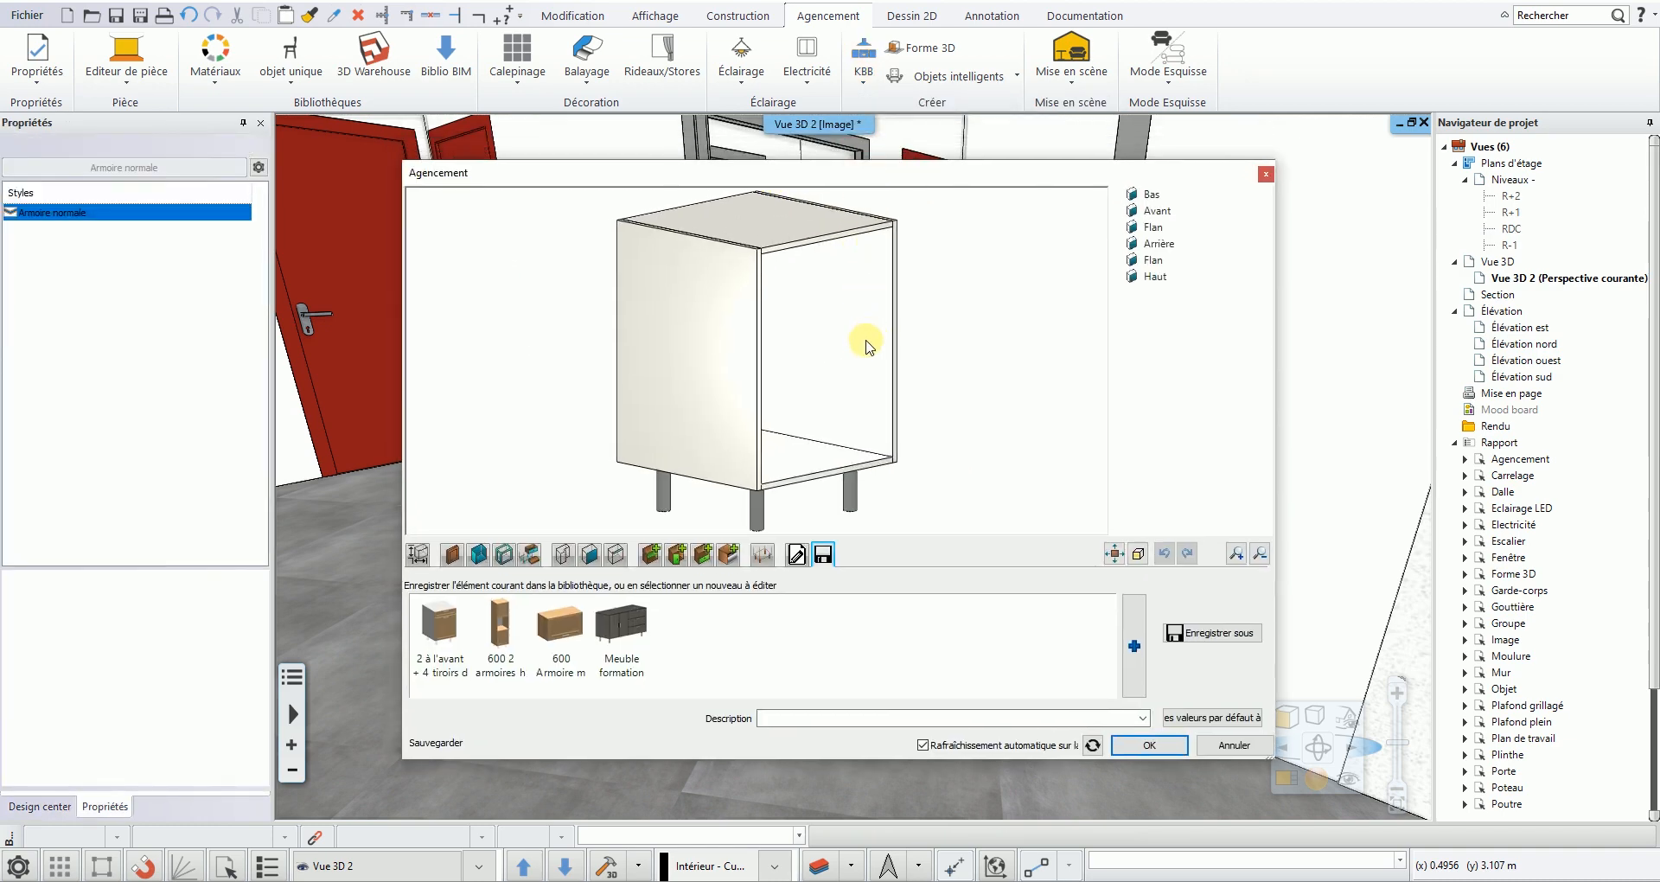
{"action": "left_click_drag", "start_coordinate": [851, 363], "coordinate": [784, 354]}
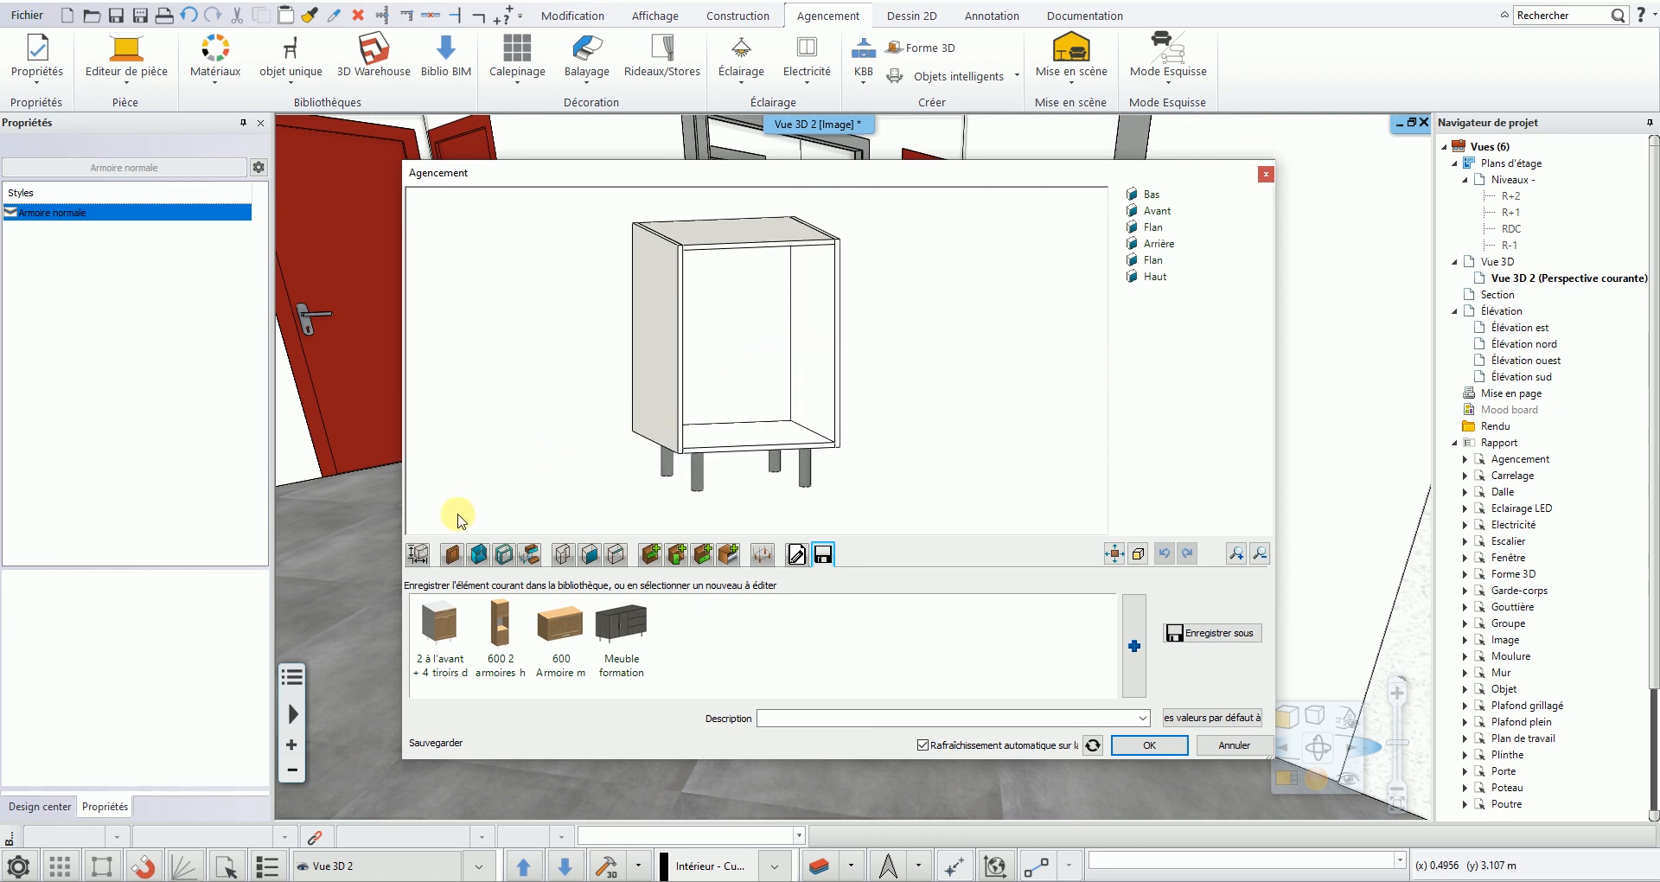
- Set the cabinet's width to 1.8 m, its depth to 0.5 m and its total height to 0.8 m
{"action": "left_click", "coordinate": [418, 554]}
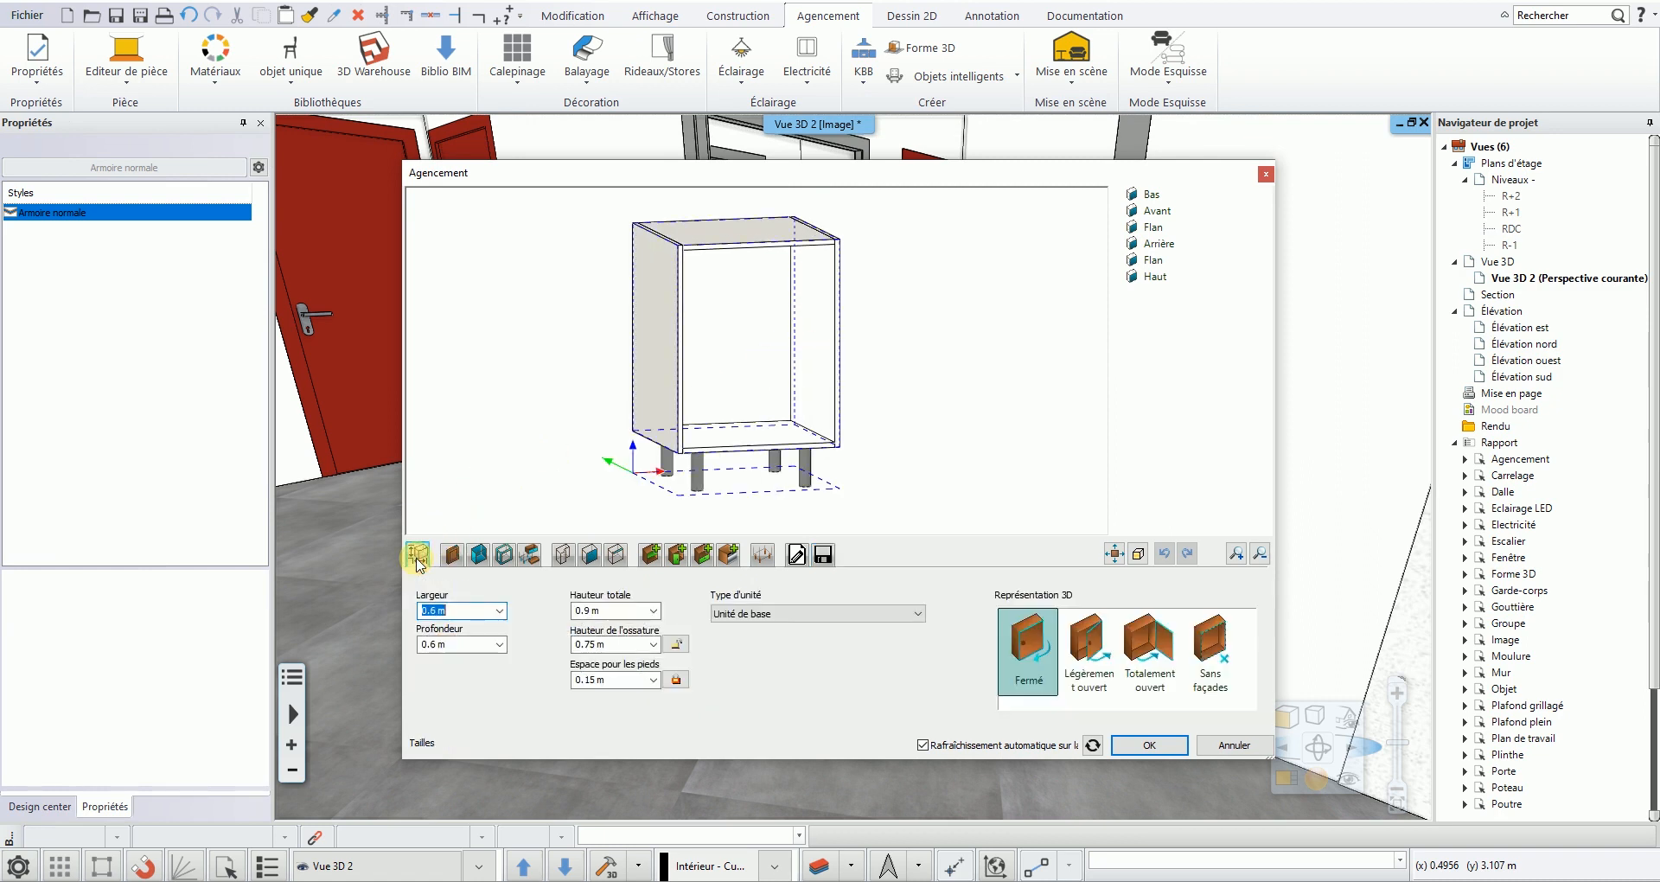
{"action": "left_click", "coordinate": [454, 613]}
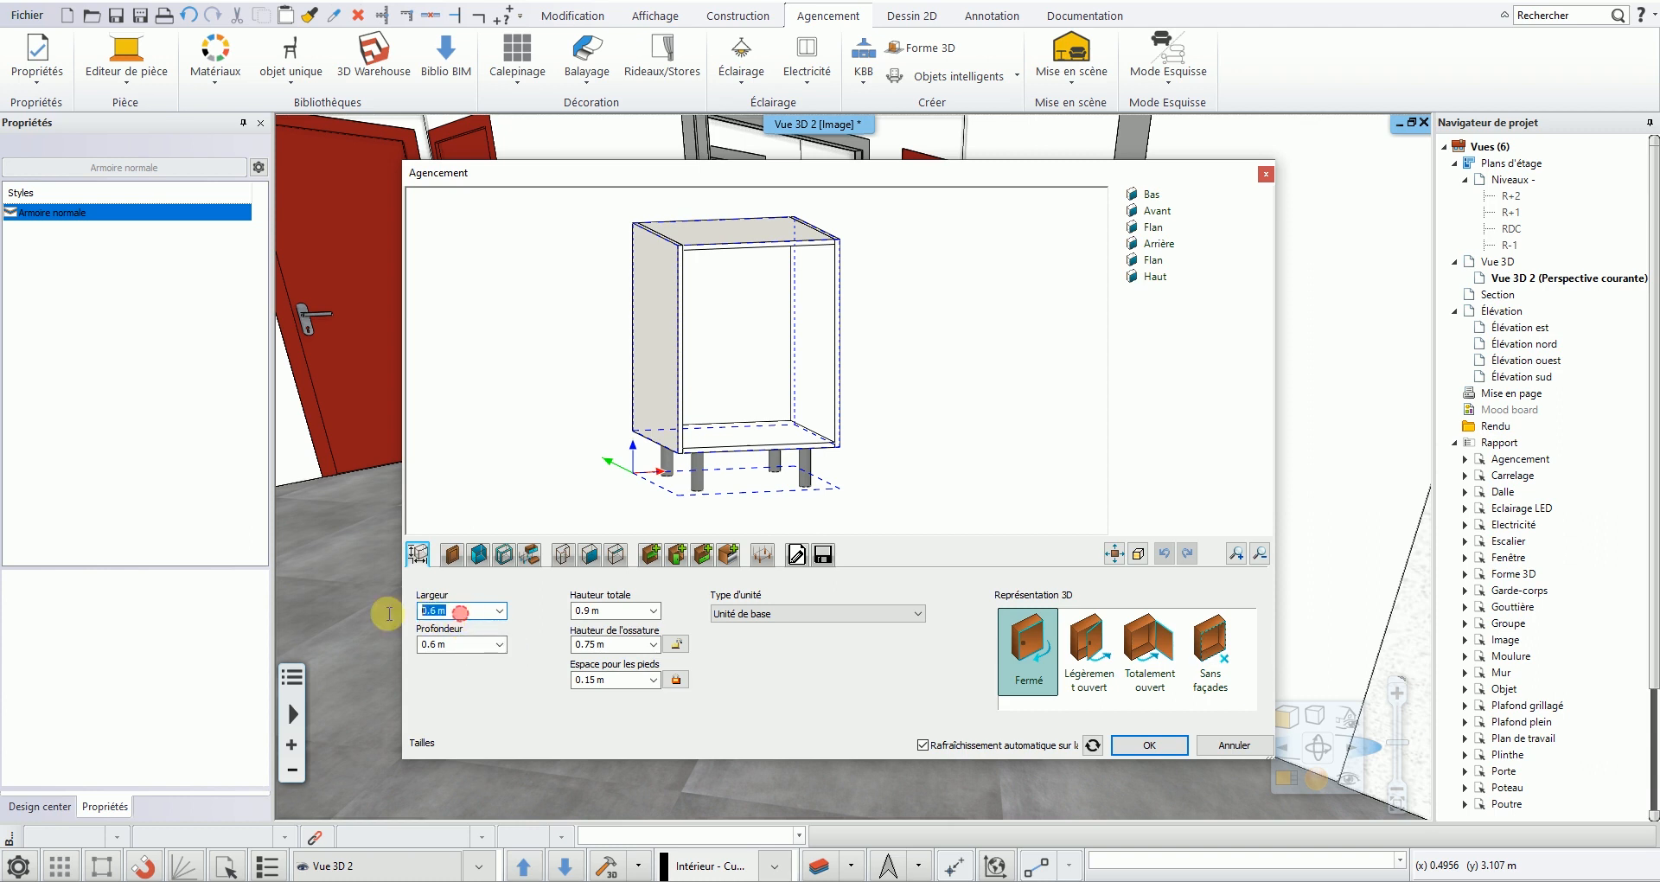
{"action": "type", "text": "1.8"}
{"action": "left_click", "coordinate": [454, 644]}
{"action": "type", "text": "0.5"}
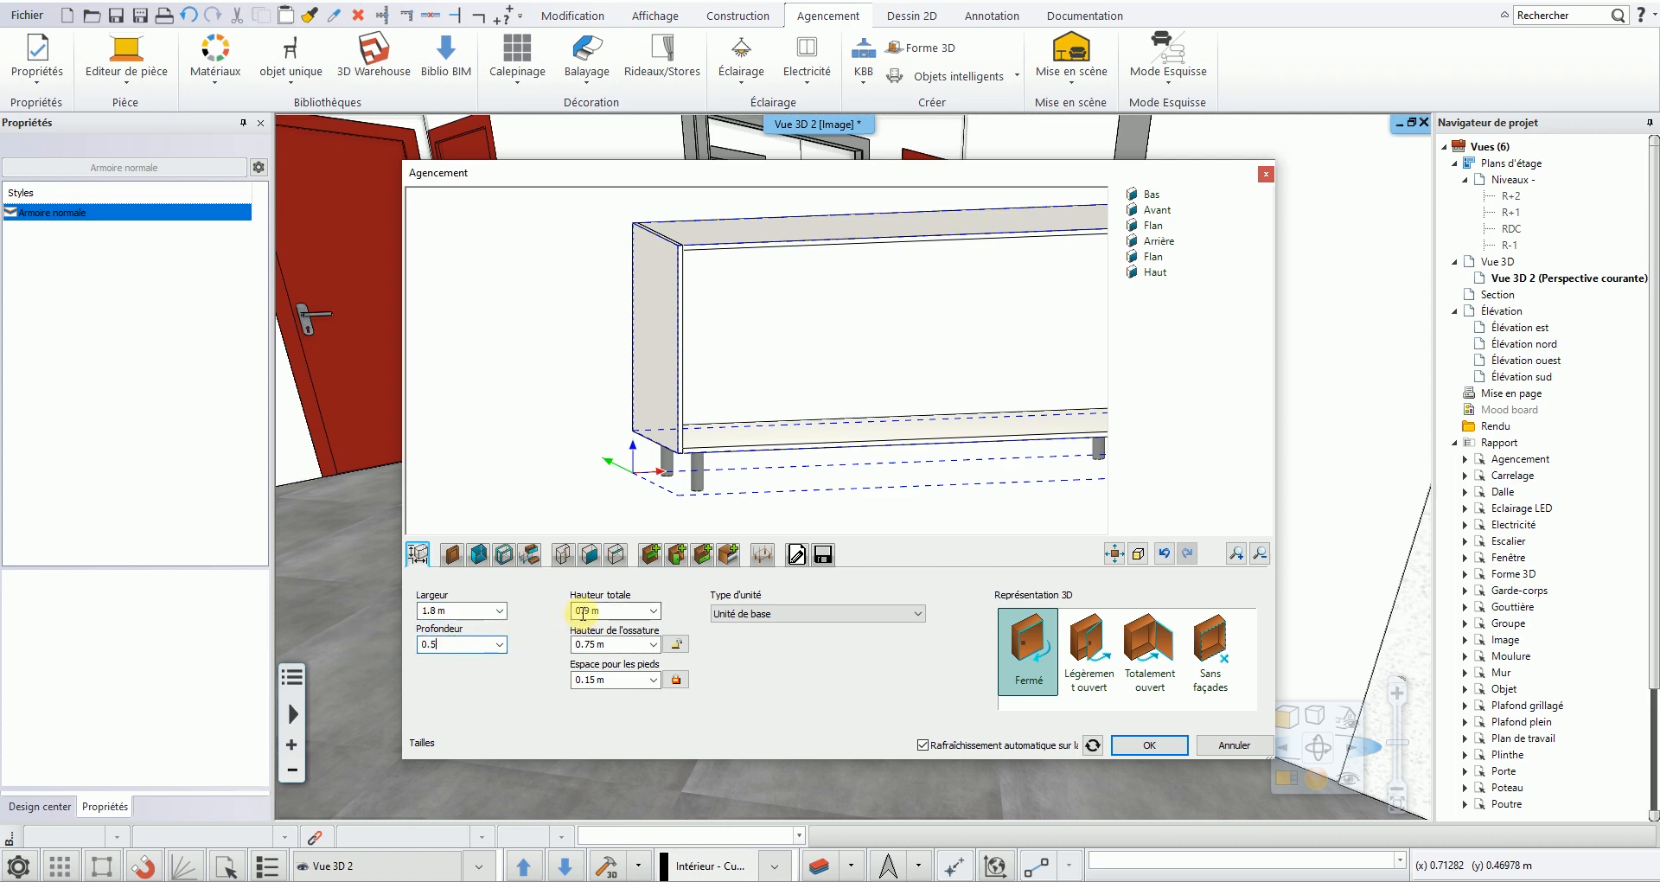
{"action": "left_click", "coordinate": [584, 613]}
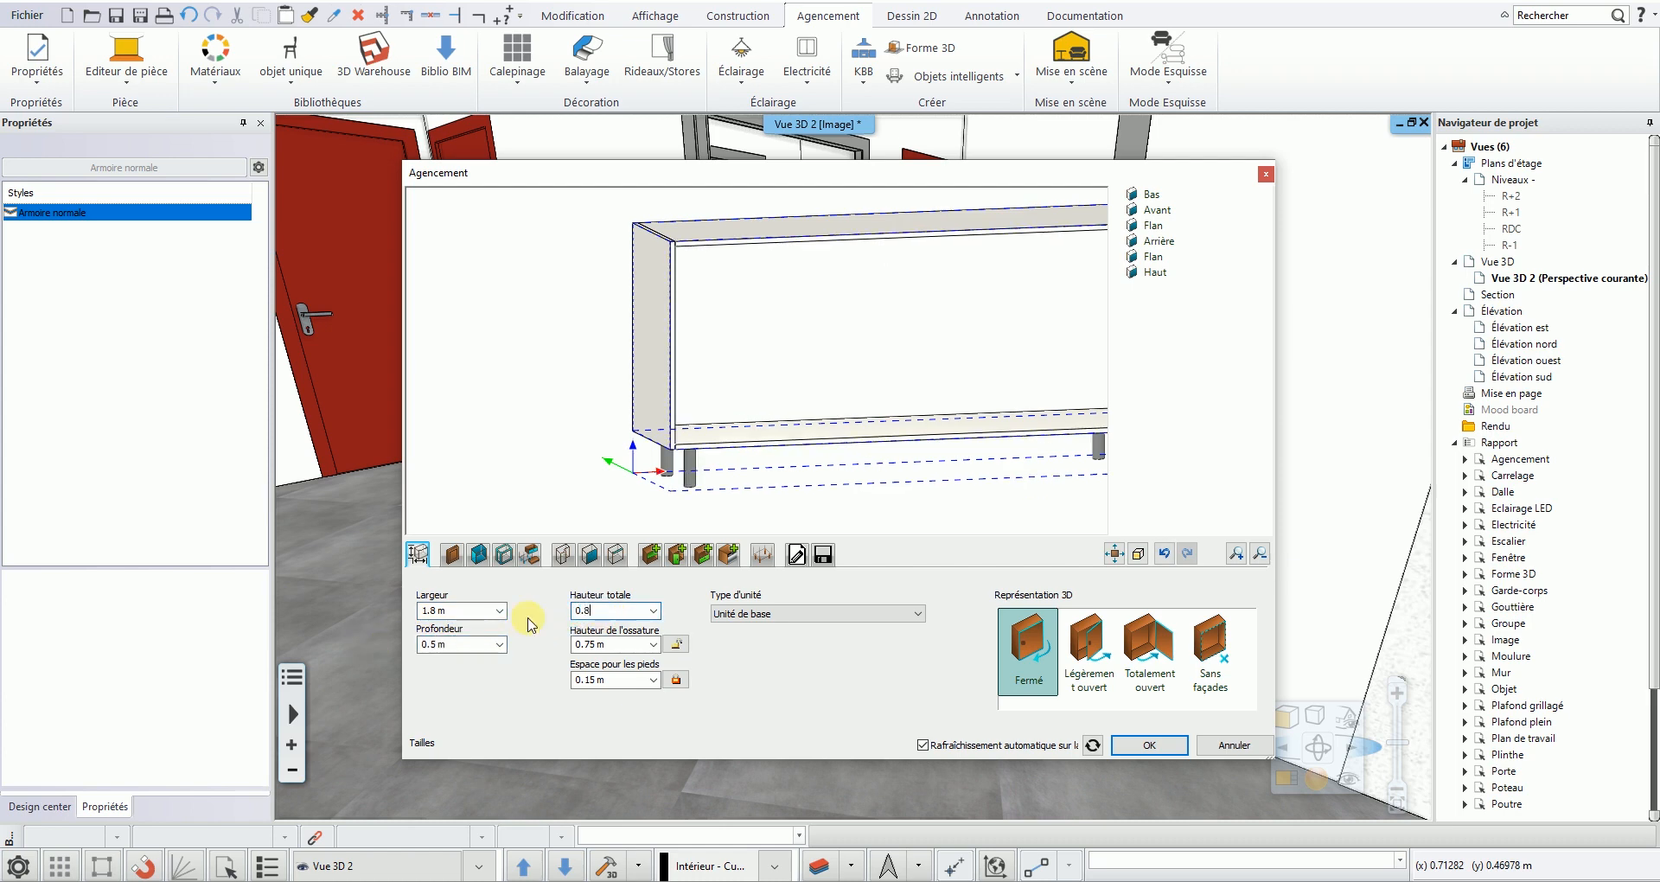
{"action": "left_click", "coordinate": [593, 644]}
{"action": "scroll", "coordinate": [781, 376], "scroll_direction": "down", "scroll_amount": 3}
{"action": "middle_click_drag", "start_coordinate": [781, 376], "coordinate": [804, 349]}
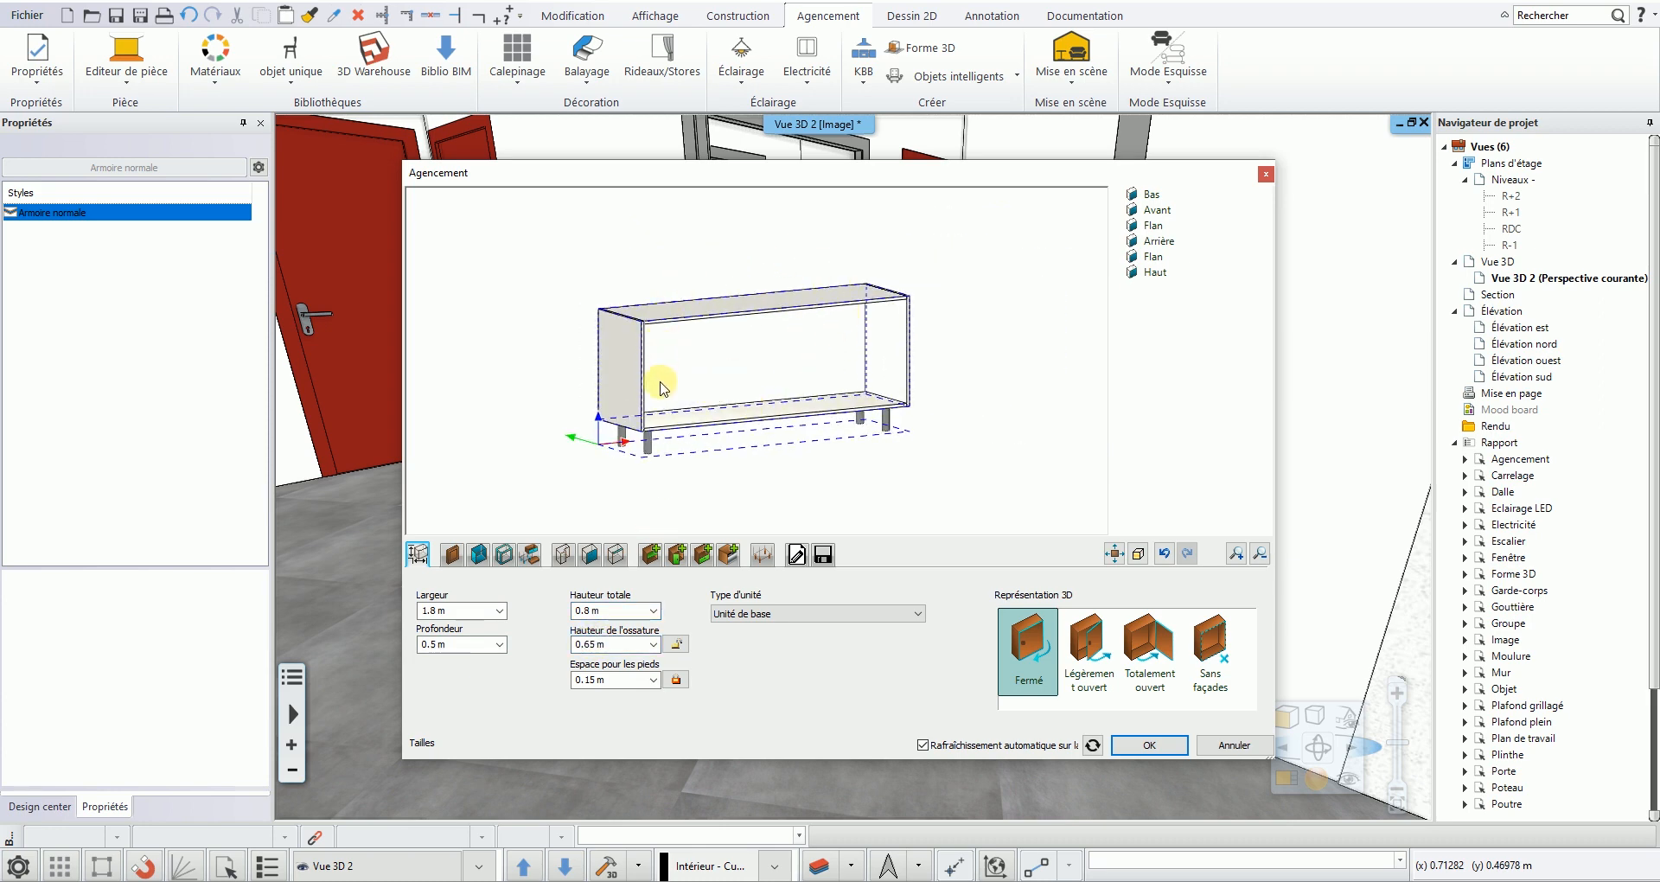
- Add a simple vertical shelf divider at 50% of the cabinet's width
{"action": "left_click", "coordinate": [652, 554]}
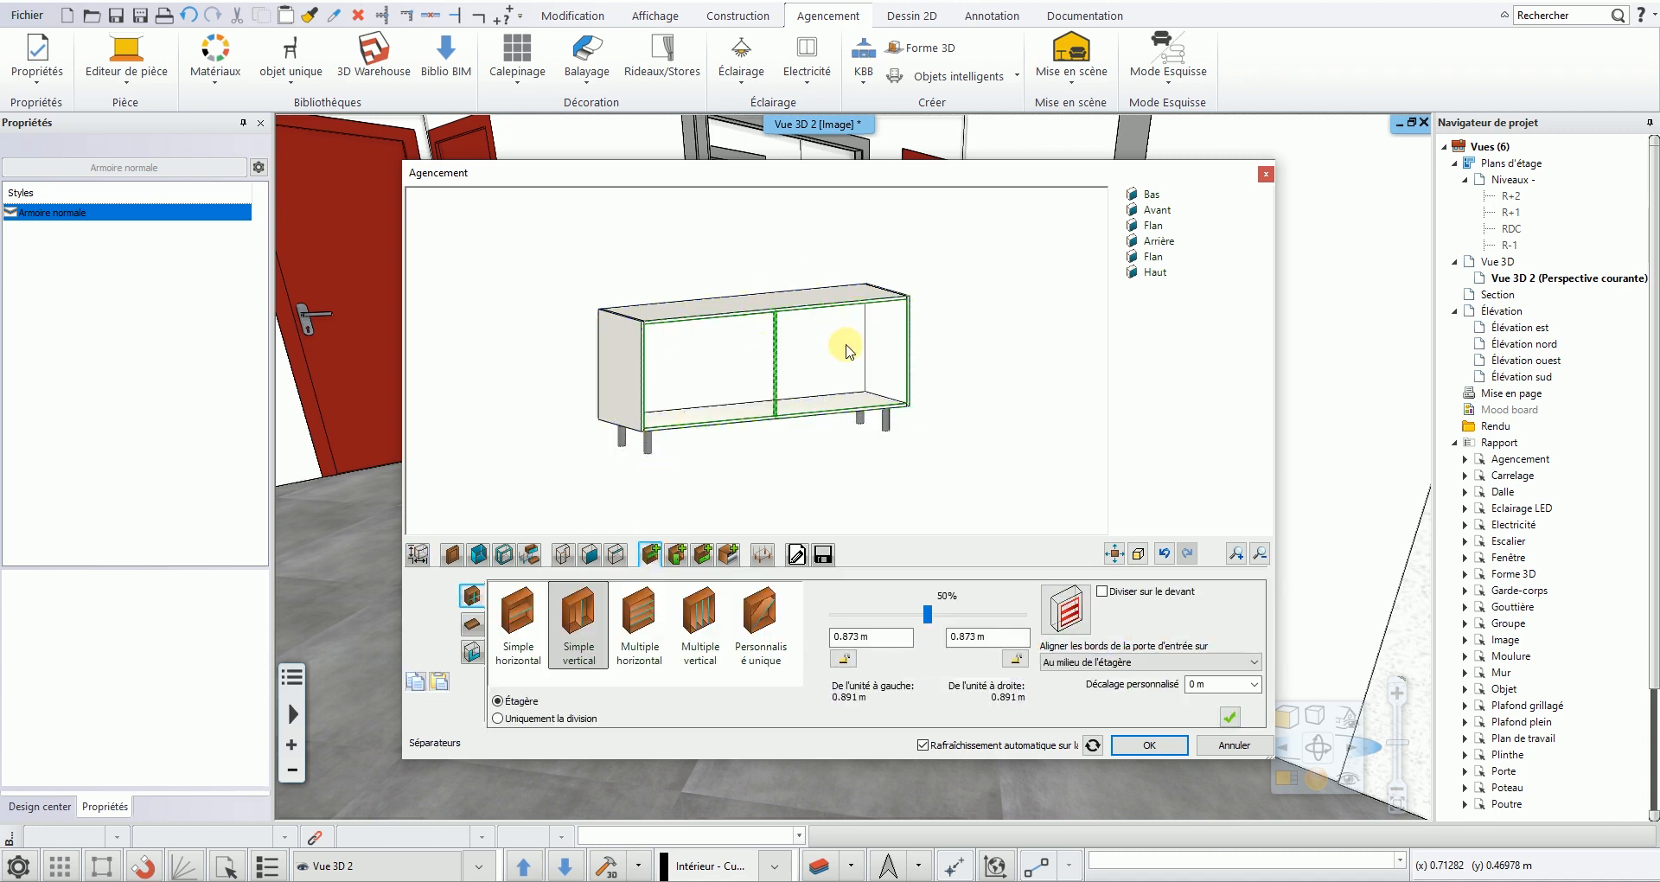
{"action": "left_click", "coordinate": [538, 635]}
{"action": "left_click", "coordinate": [571, 635]}
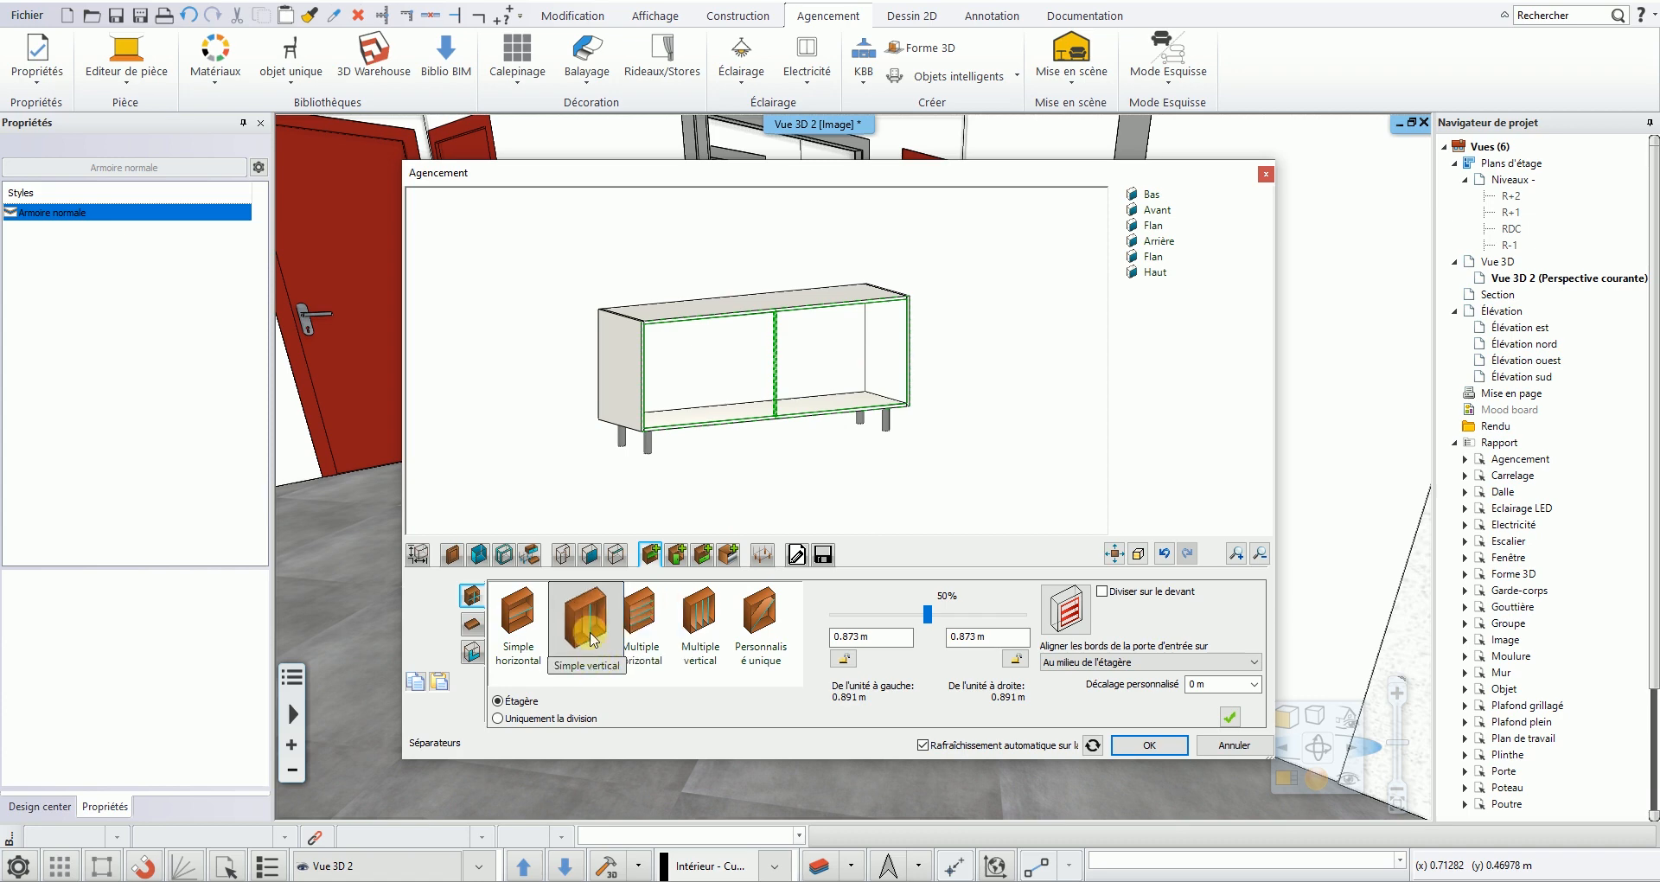
{"action": "mouse_move", "coordinate": [930, 624]}
{"action": "left_mouse_down"}
{"action": "mouse_move", "coordinate": [902, 620]}
{"action": "mouse_move", "coordinate": [930, 624]}
{"action": "left_mouse_up"}
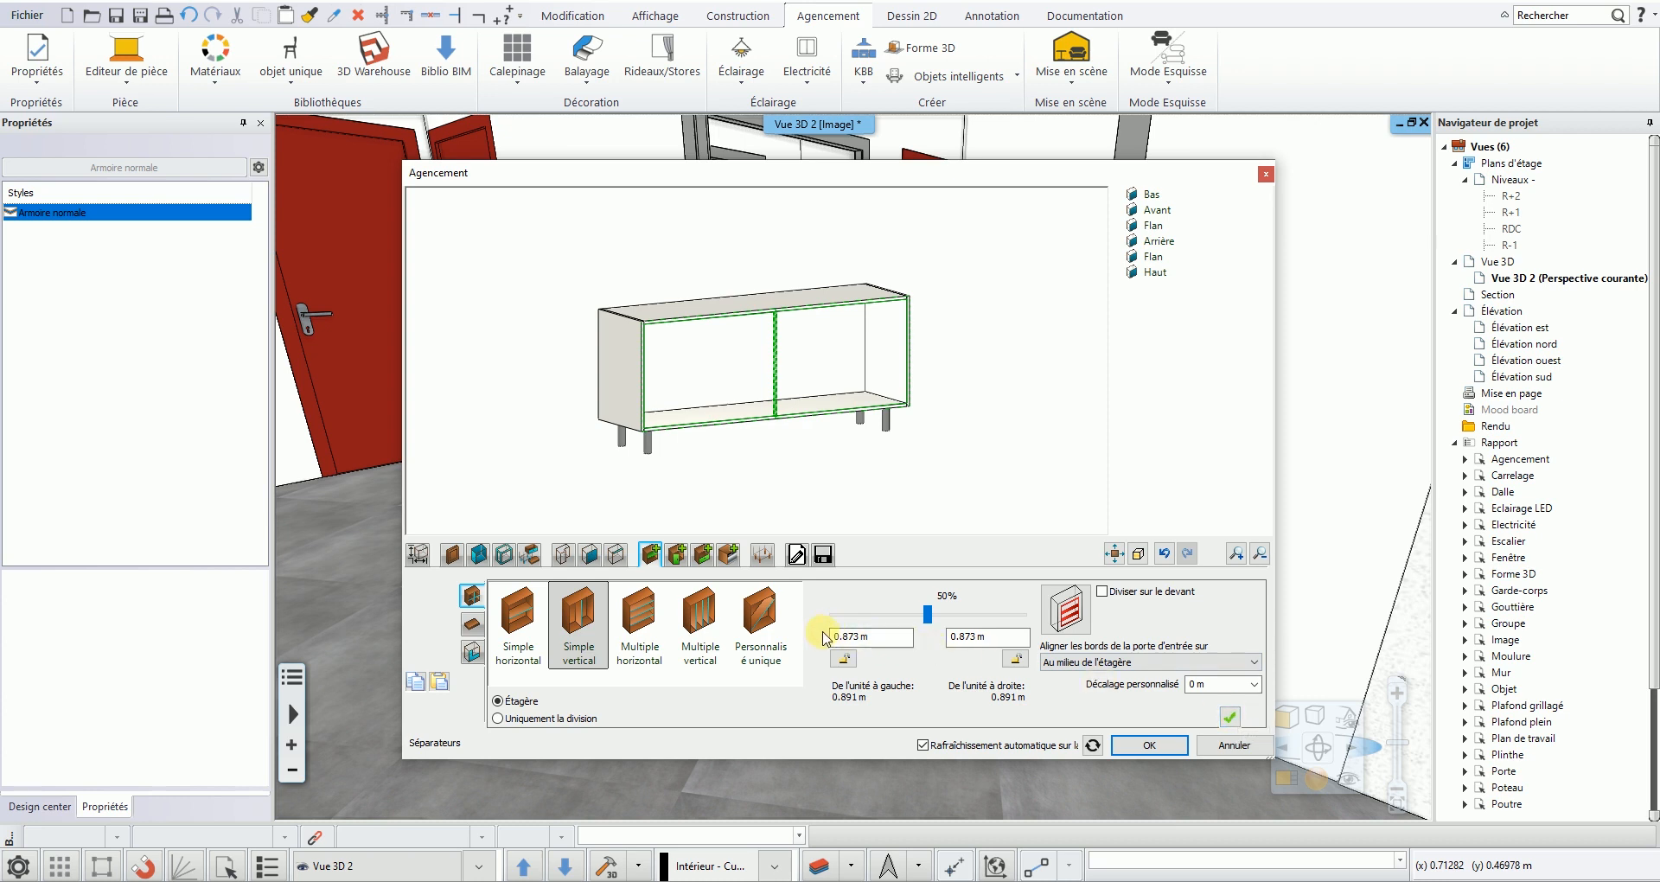
{"action": "left_click", "coordinate": [1231, 718]}
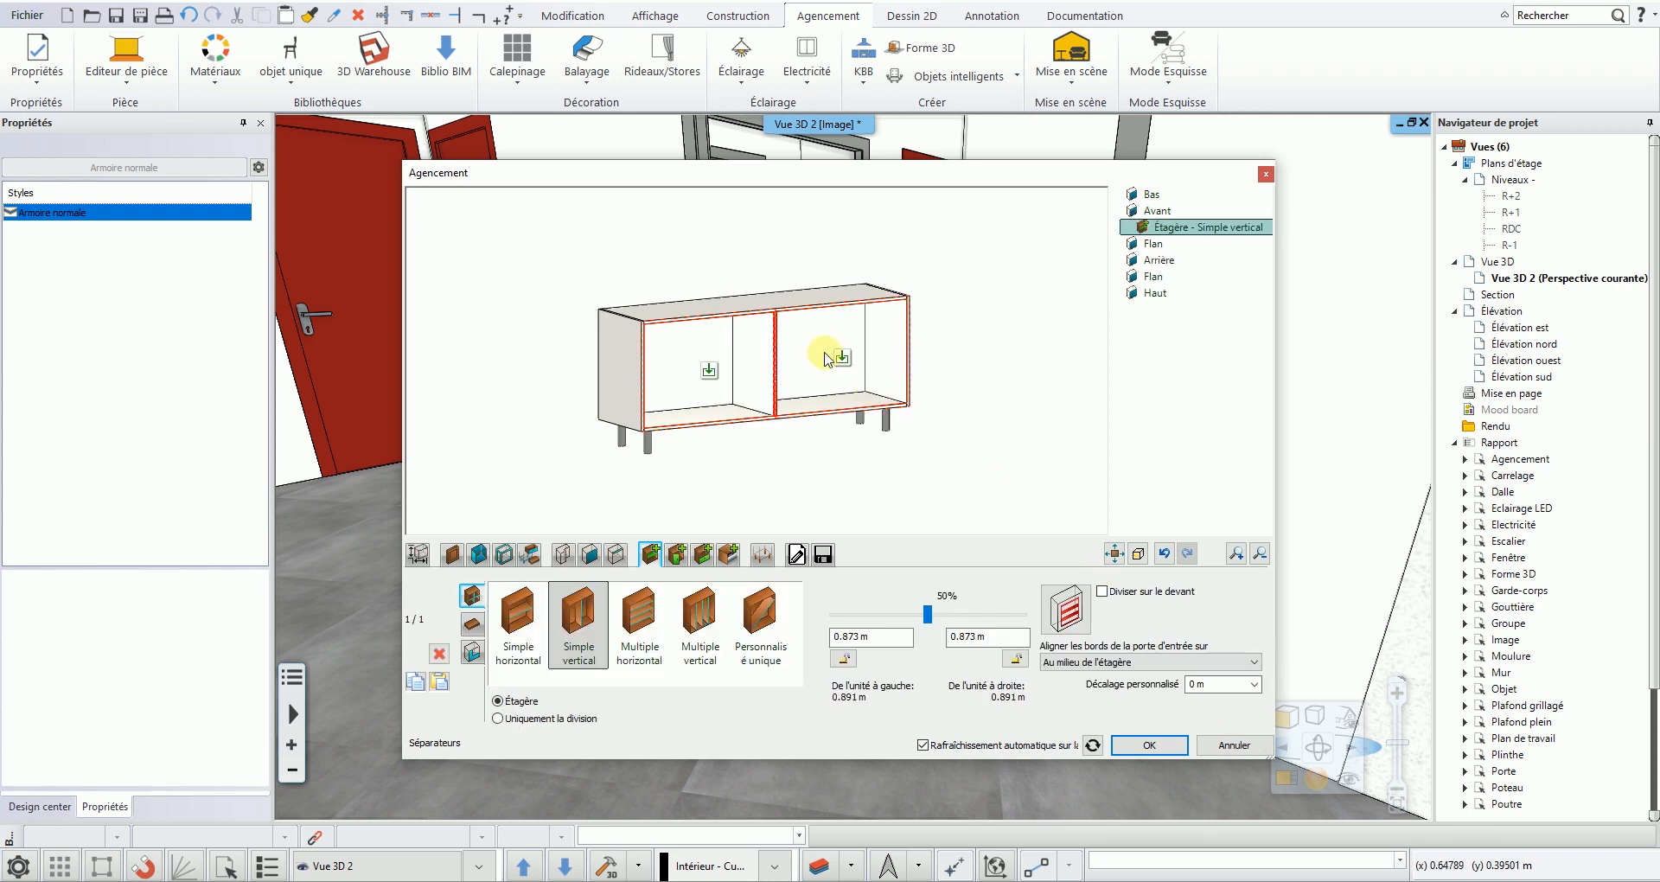
- Choose multiple drawers with fronts for the right-hand compartment and set their number to 3
{"action": "scroll", "coordinate": [768, 349], "scroll_direction": "up", "scroll_amount": 2}
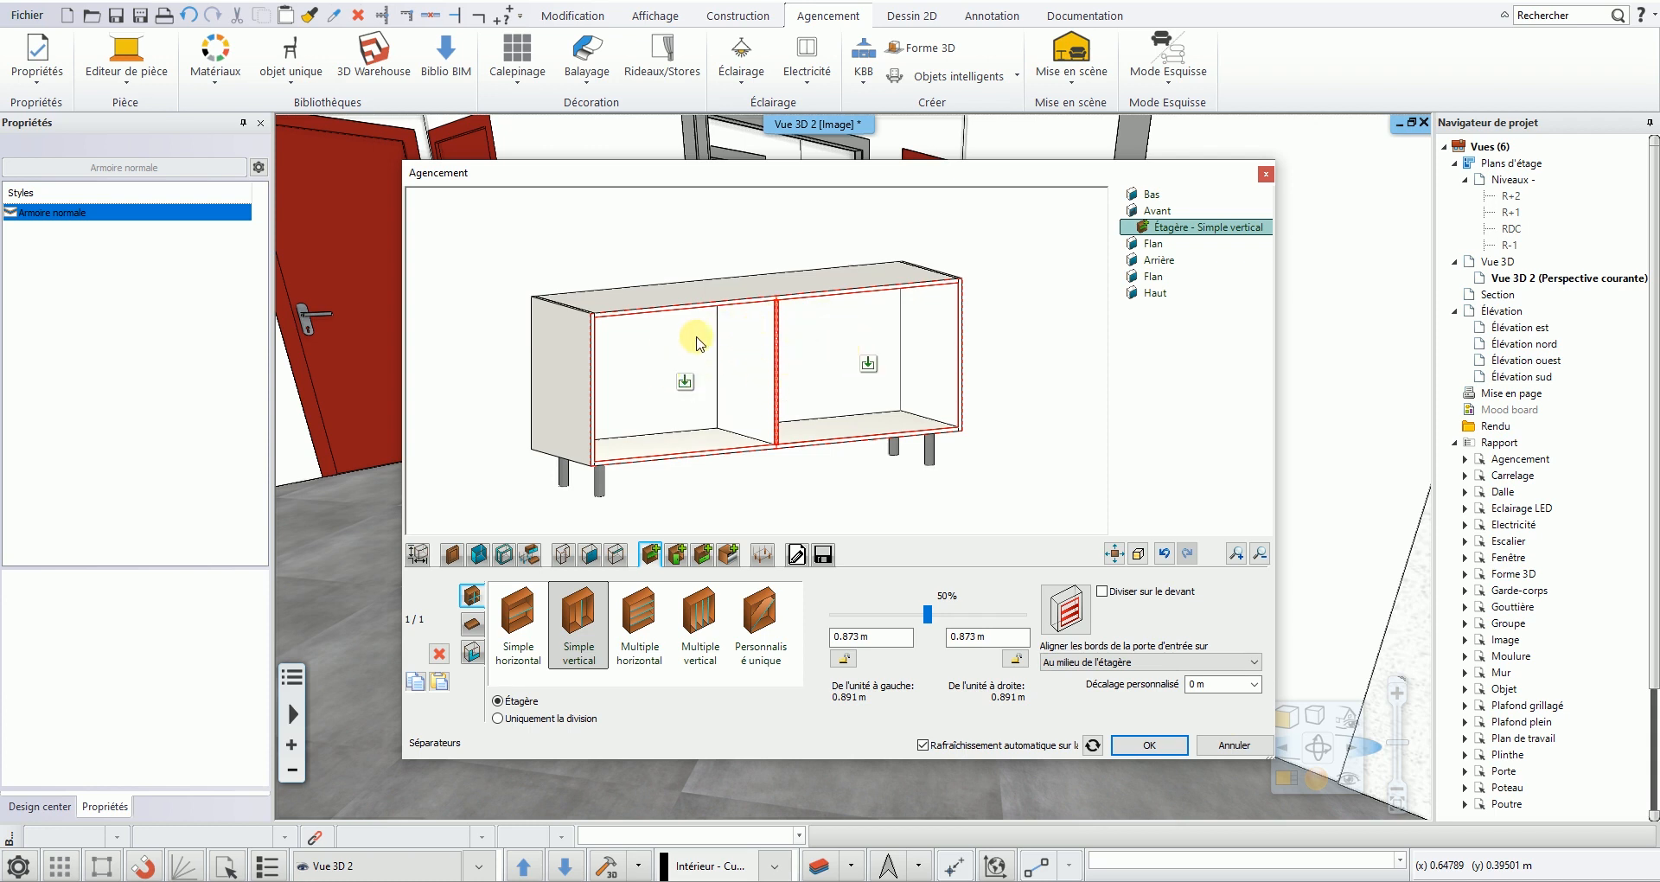
{"action": "left_click", "coordinate": [869, 366]}
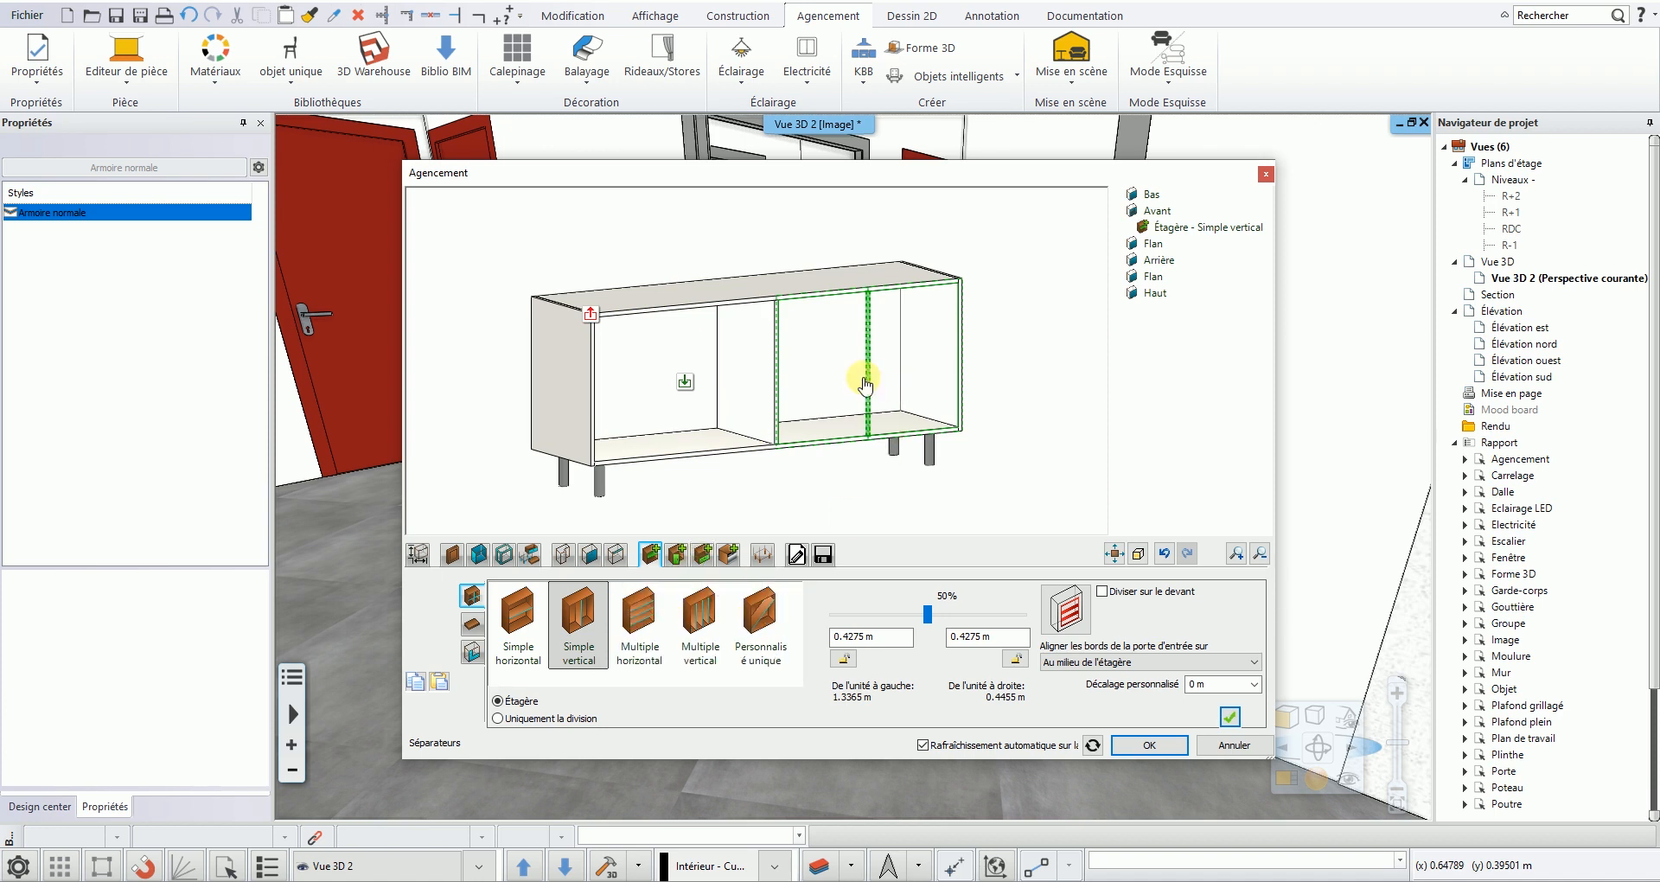
{"action": "left_click", "coordinate": [706, 561]}
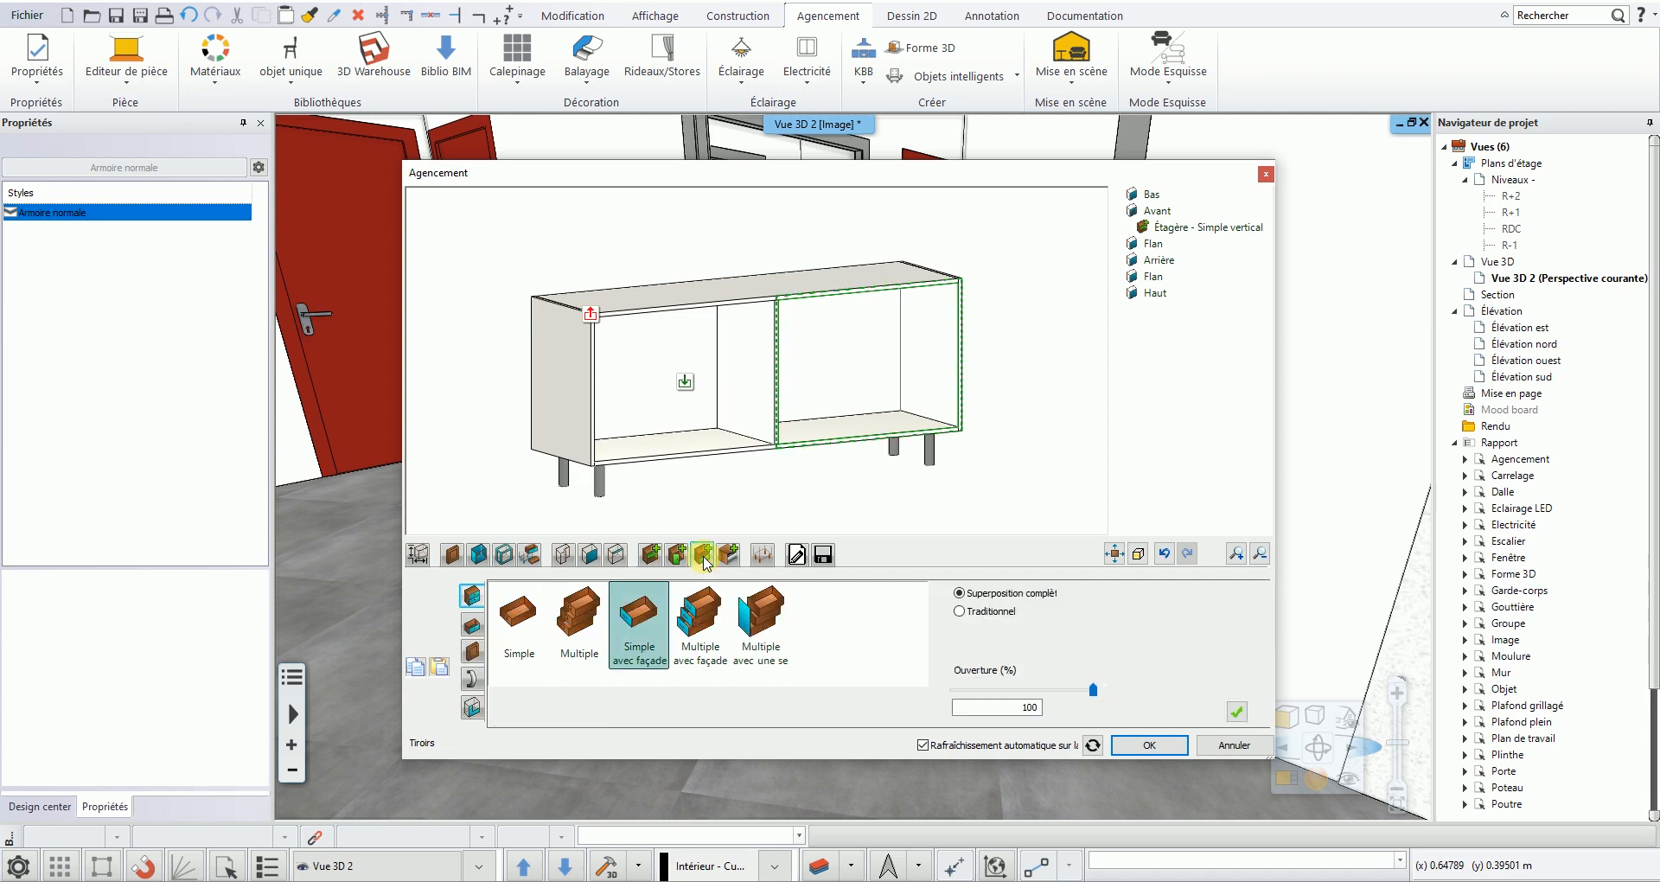
{"action": "left_click", "coordinate": [711, 628]}
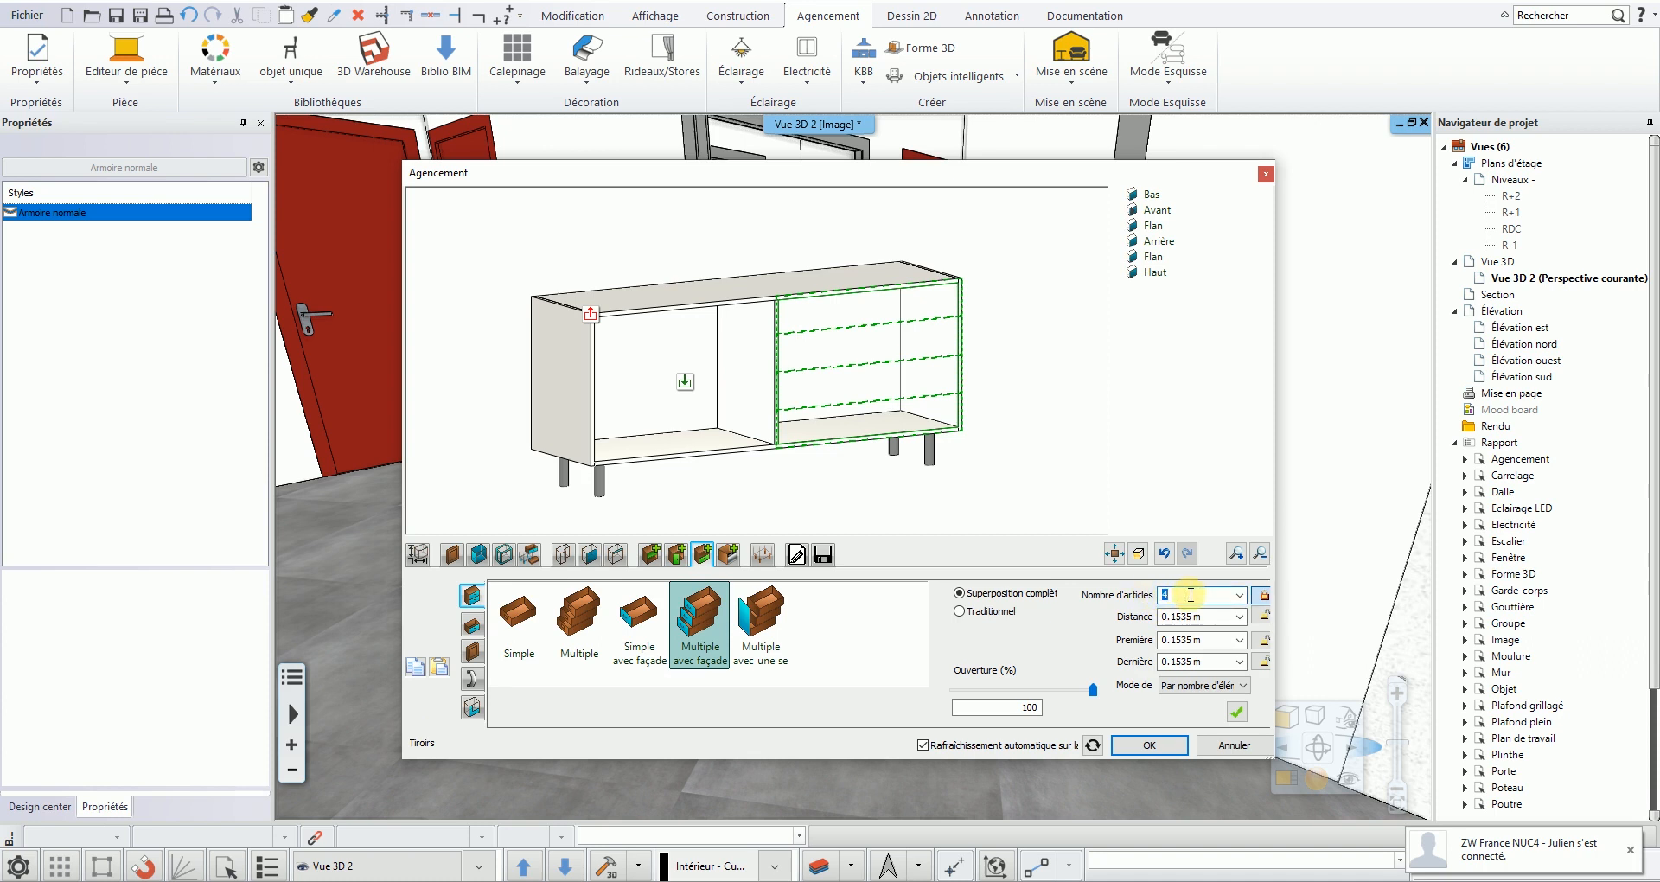
{"action": "left_click", "coordinate": [1195, 616]}
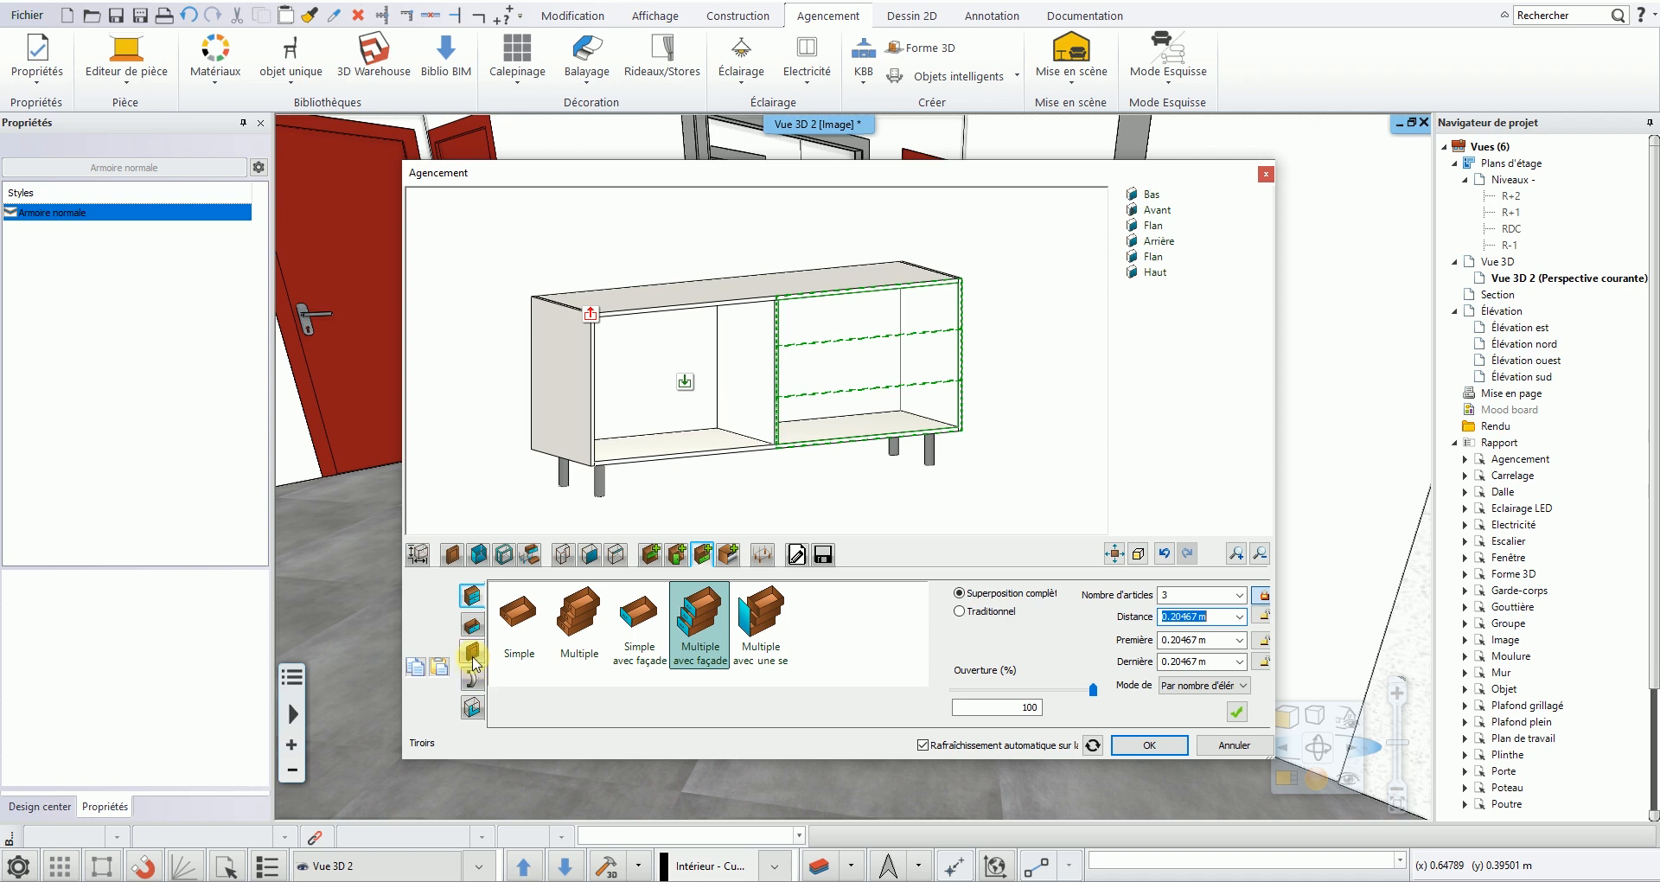
- Override the default drawer front with the feher lakk 1 model
{"action": "left_click", "coordinate": [472, 654]}
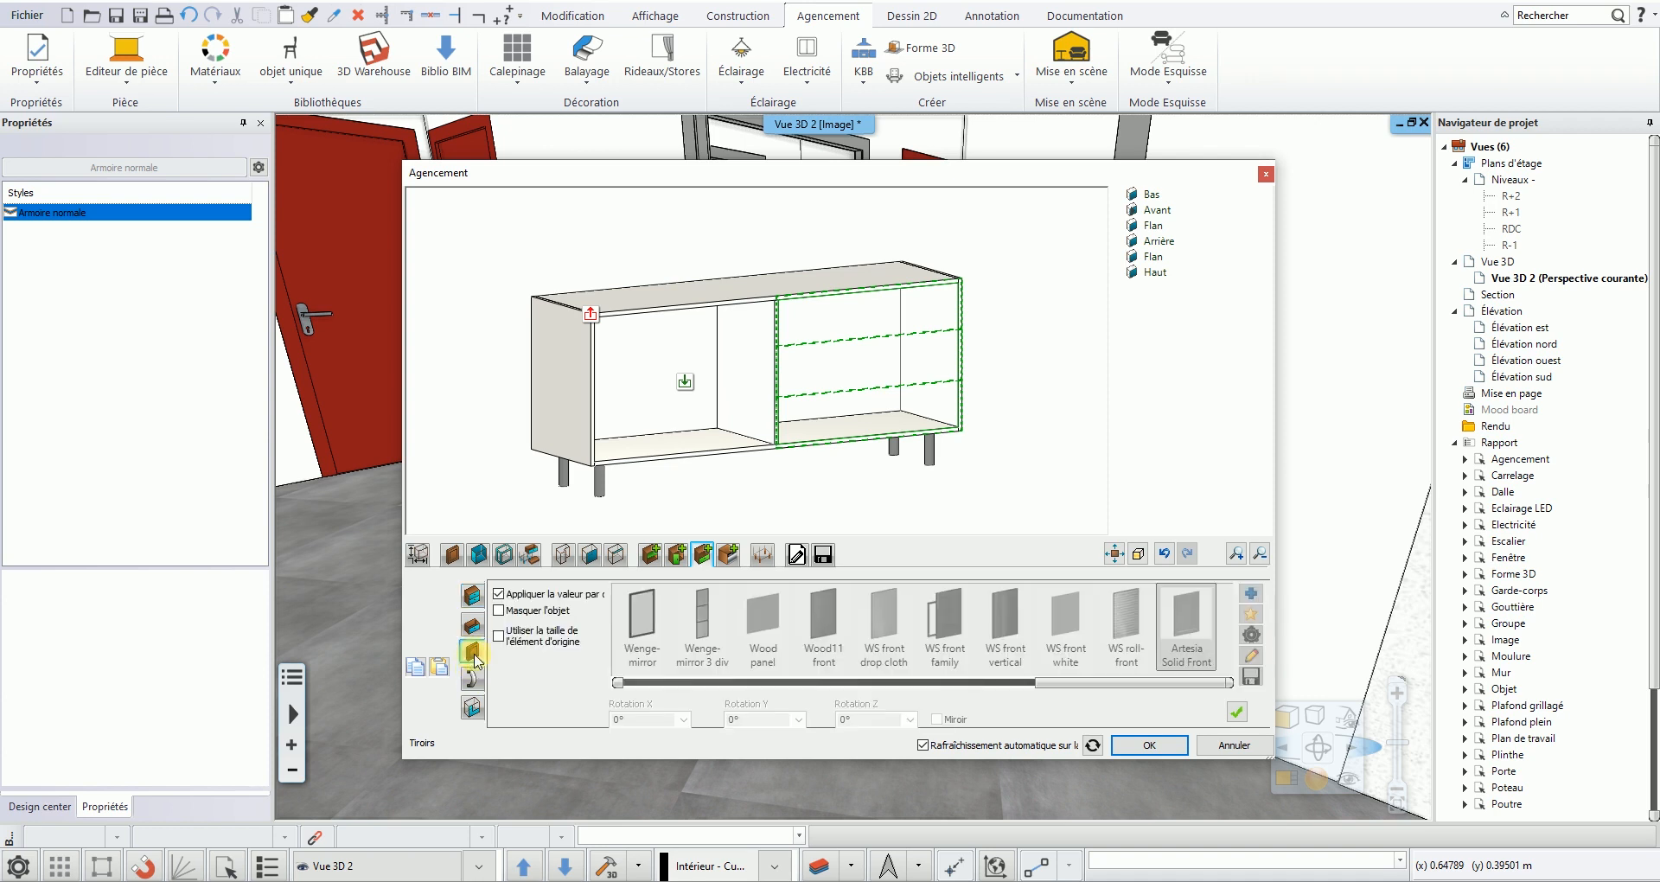
{"action": "left_click", "coordinate": [573, 595]}
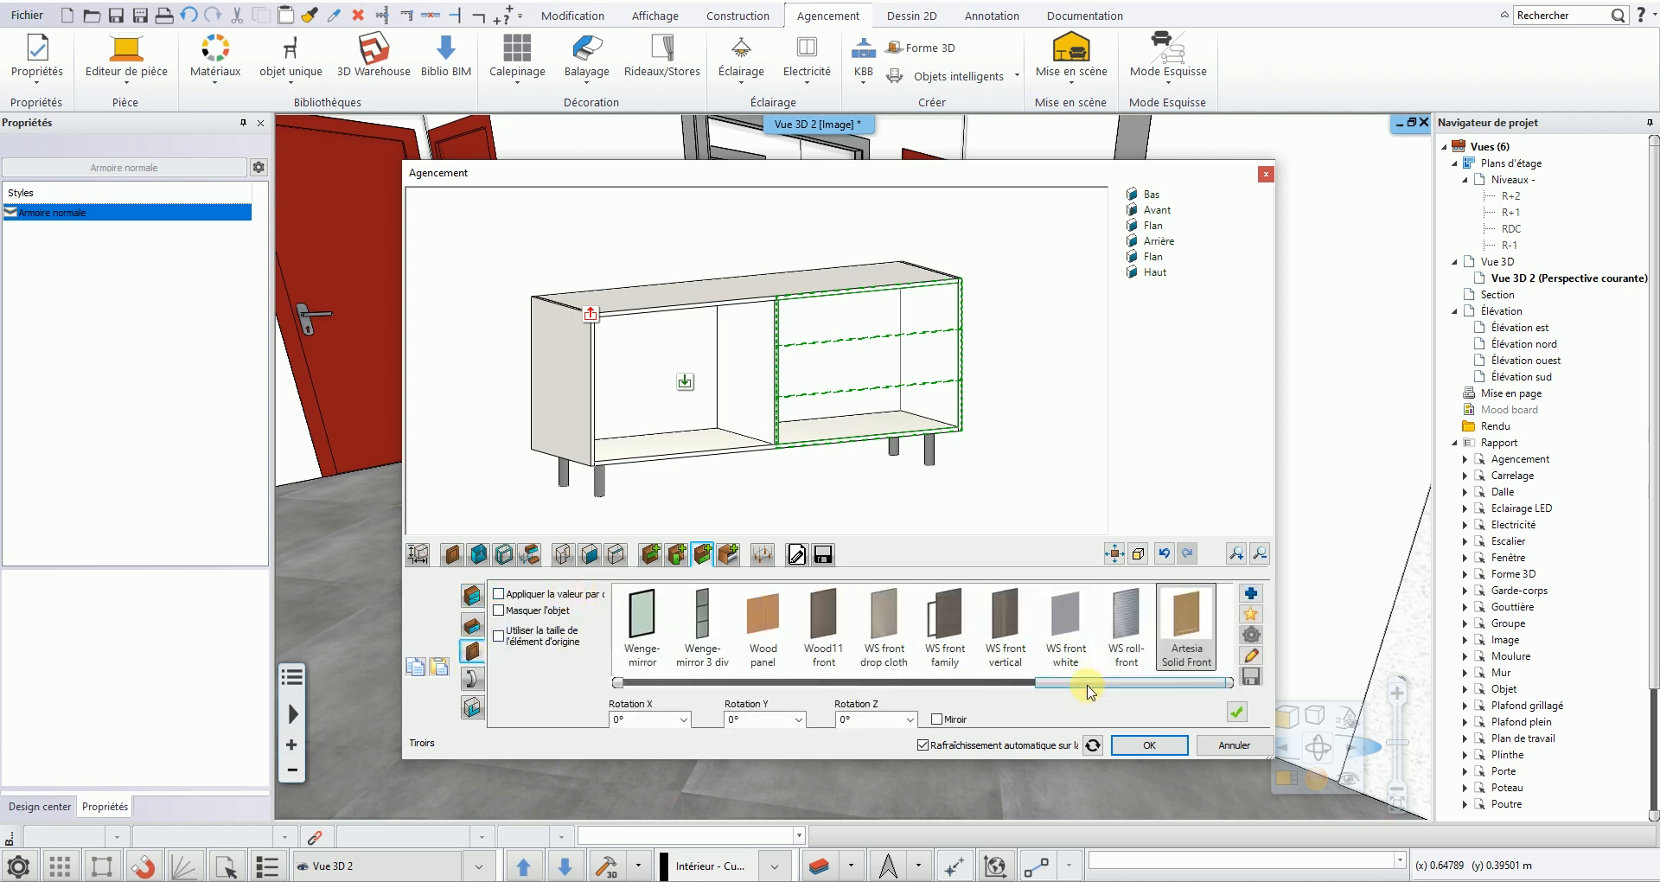
{"action": "left_click_drag", "start_coordinate": [1079, 688], "coordinate": [930, 694]}
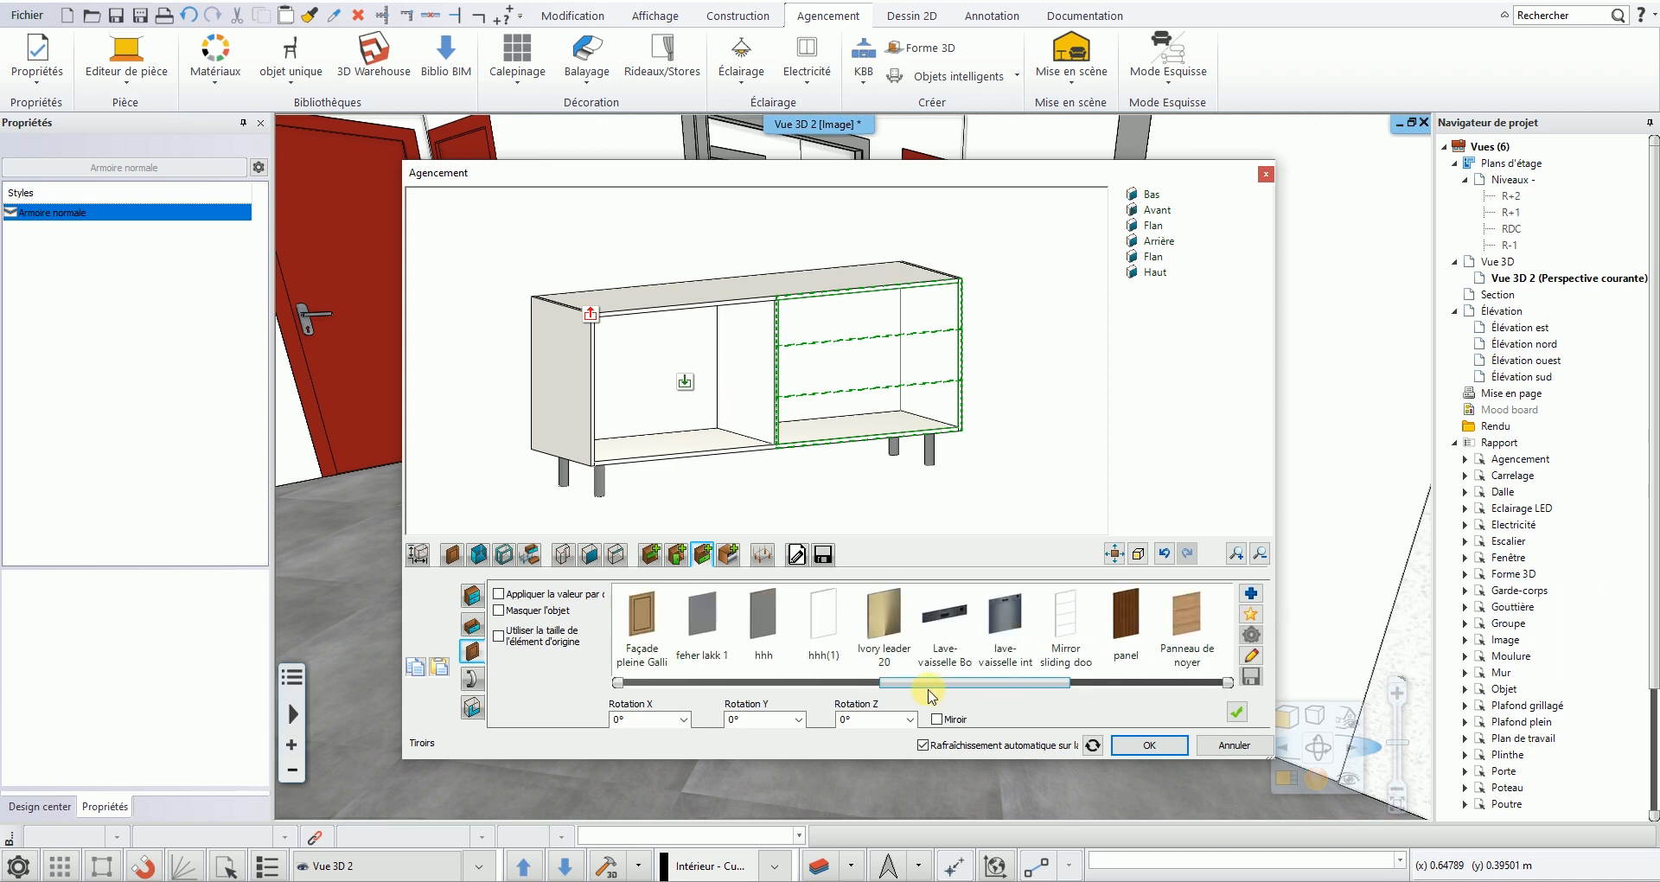
{"action": "left_click", "coordinate": [708, 650]}
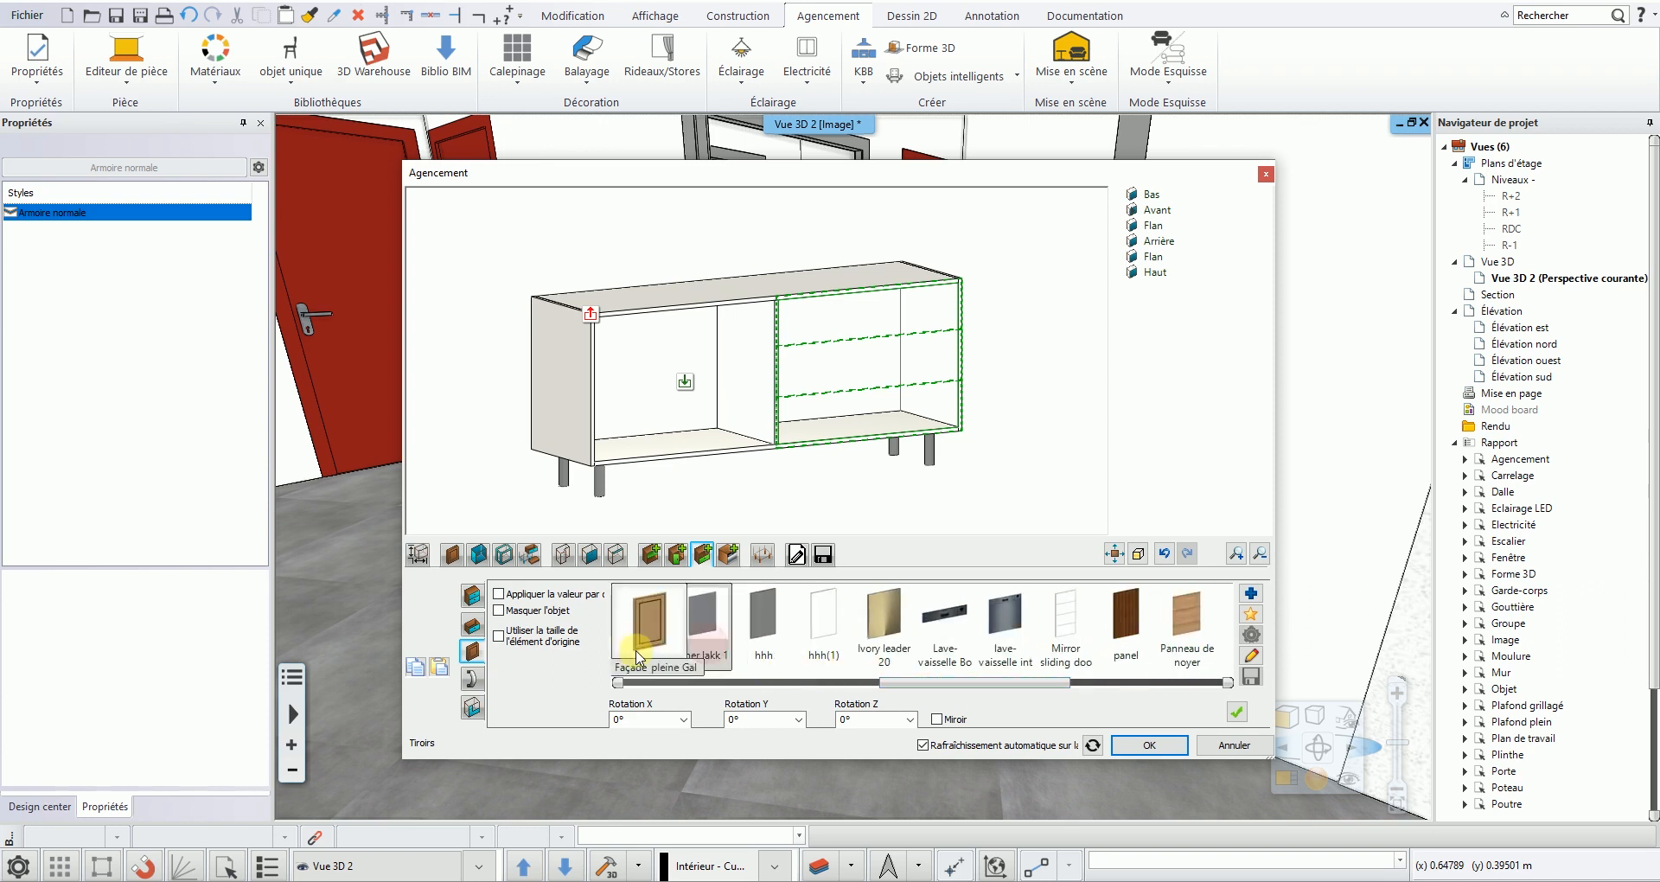
- Override the default drawer handle with Poignée droite 120 and create the drawers in the right-hand compartment
{"action": "left_click", "coordinate": [472, 680]}
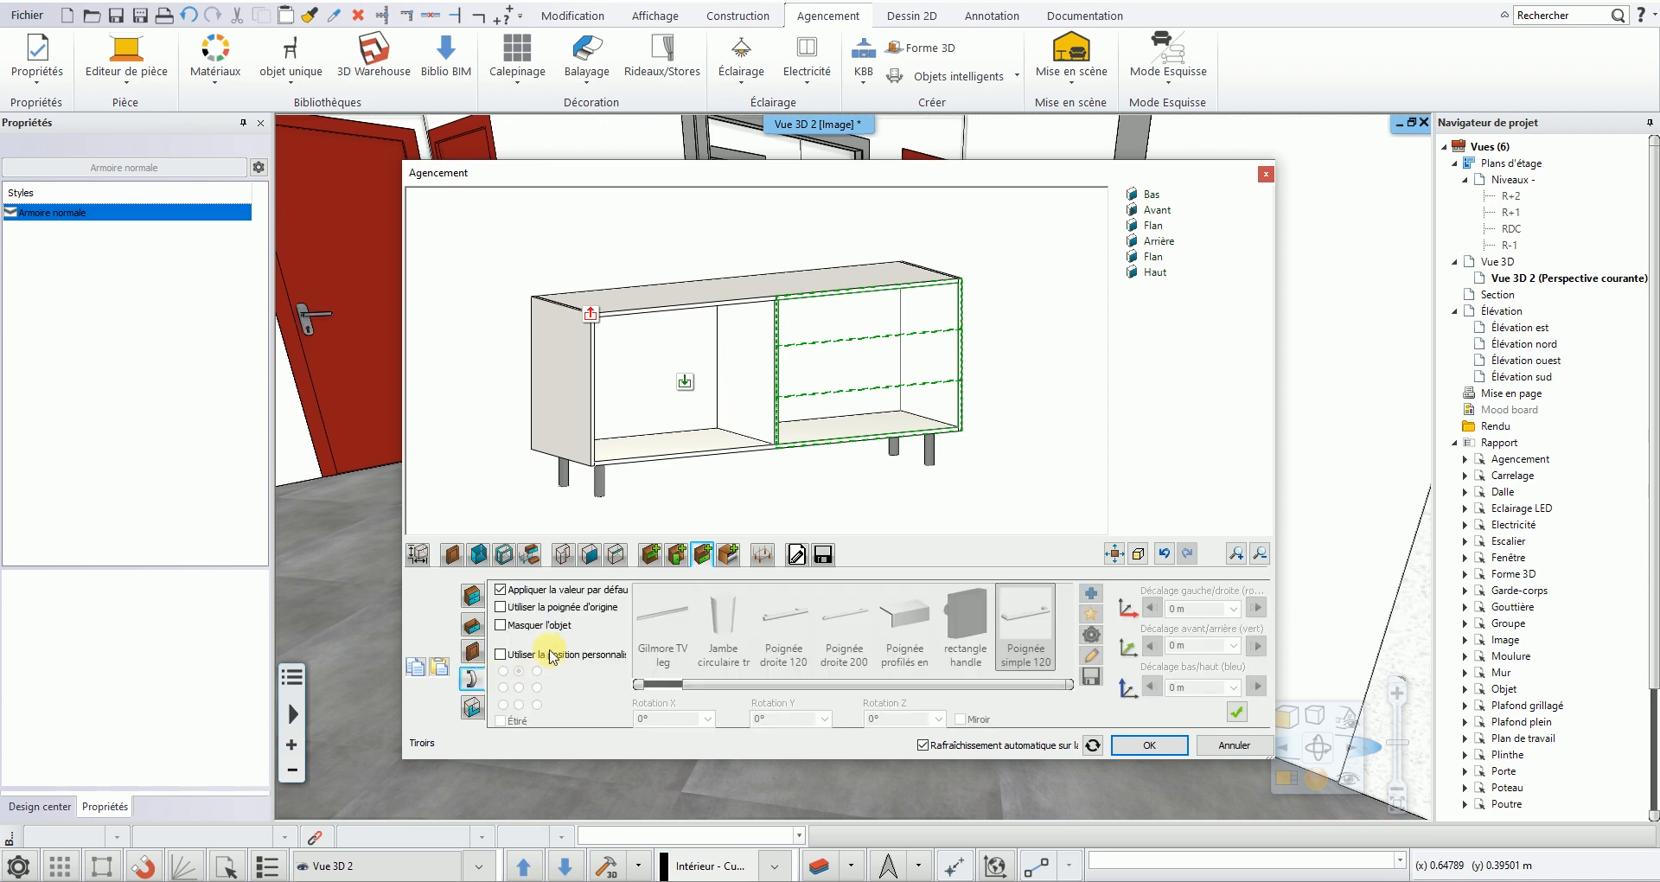
{"action": "left_click", "coordinate": [543, 595]}
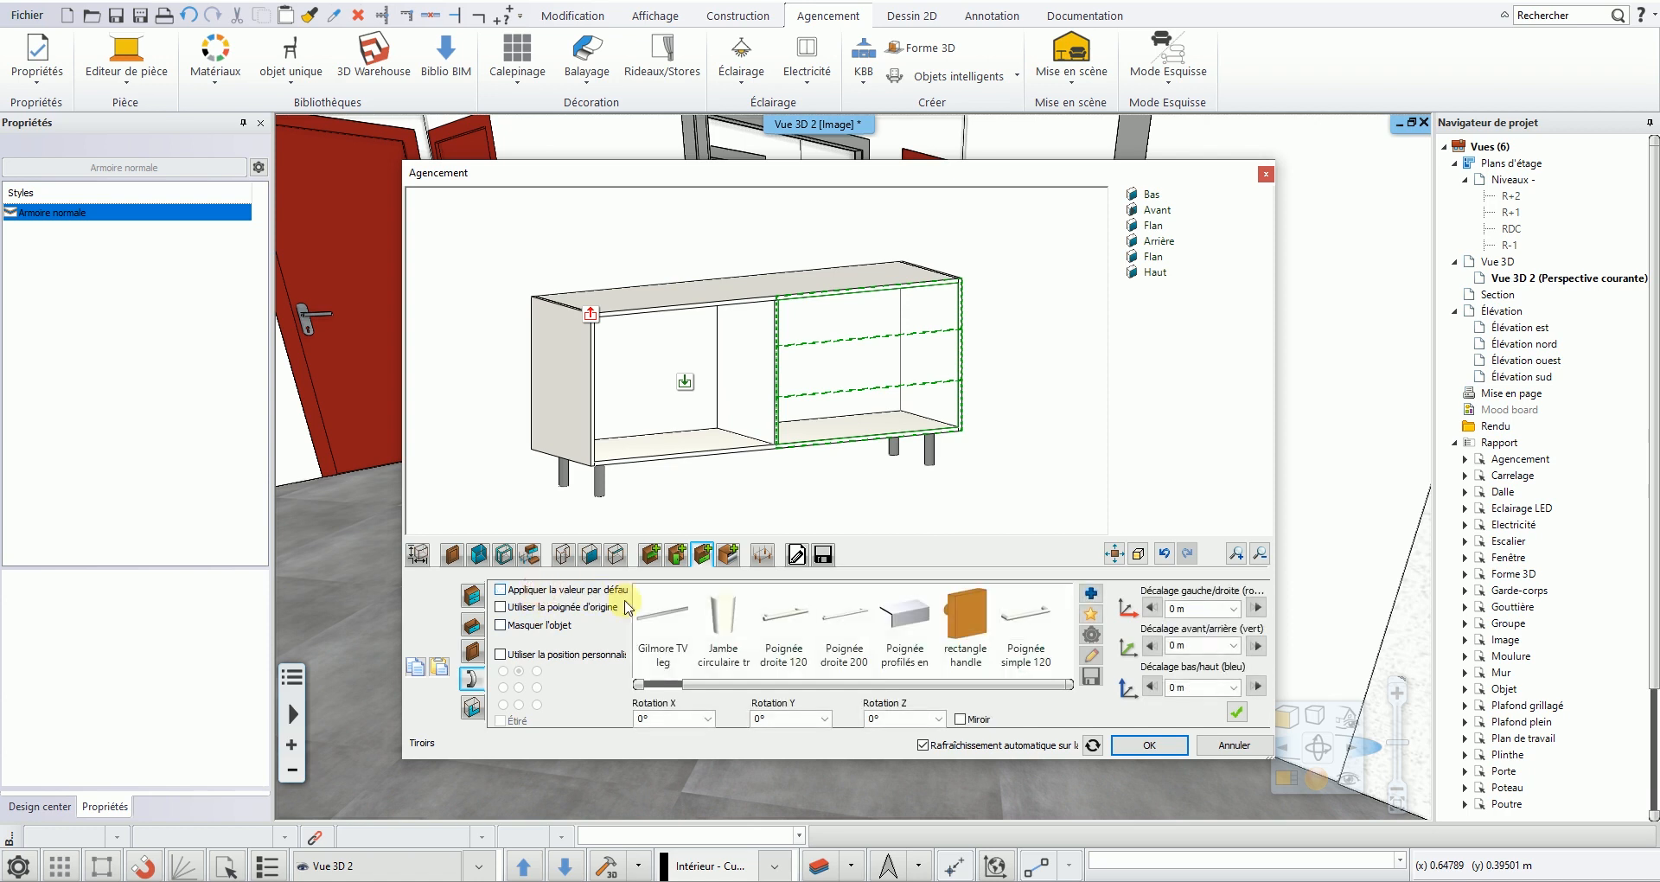
{"action": "left_click", "coordinate": [803, 634]}
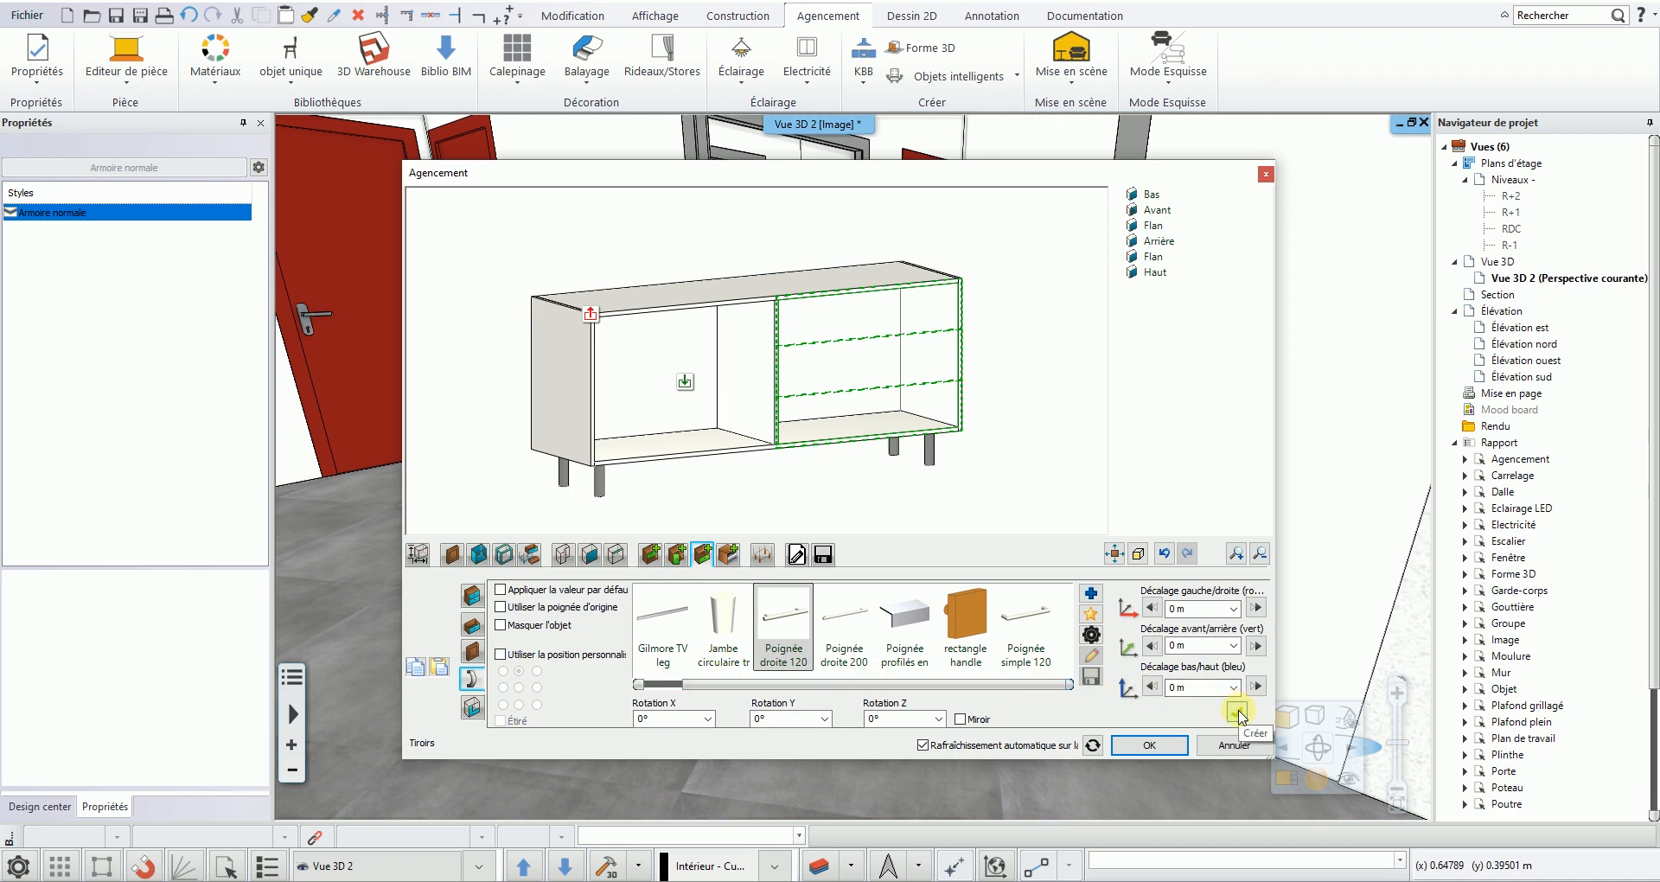
{"action": "left_click", "coordinate": [1238, 712]}
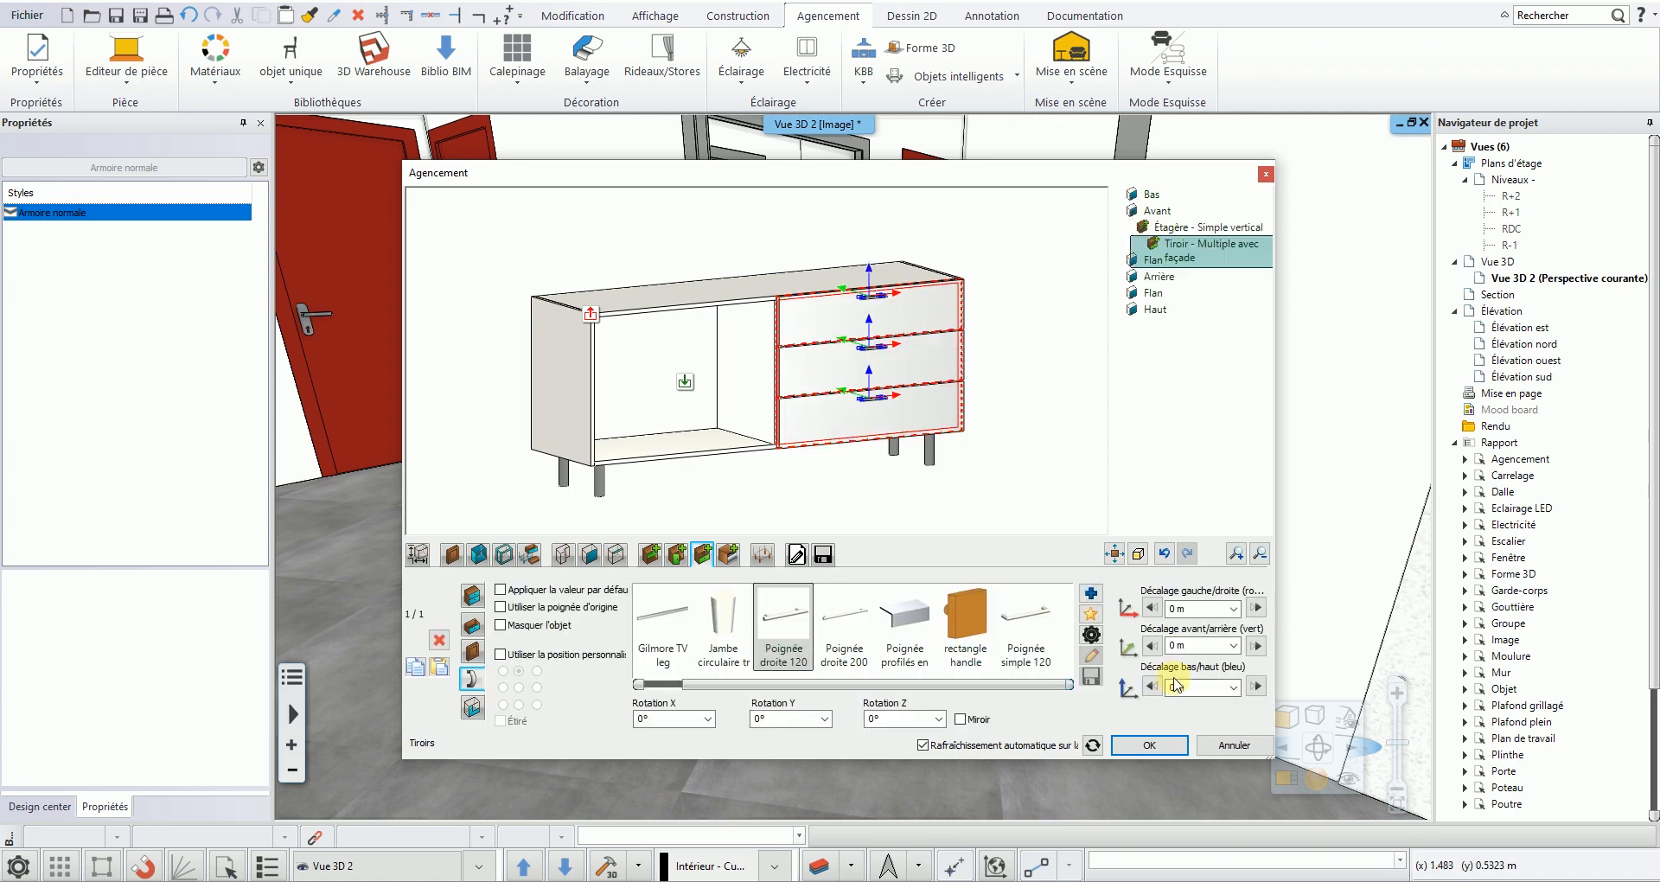
- Add two evenly spaced horizontal shelves to the left-hand compartment using the multiple horizontal type
{"action": "scroll", "coordinate": [929, 413], "scroll_direction": "up", "scroll_amount": 10}
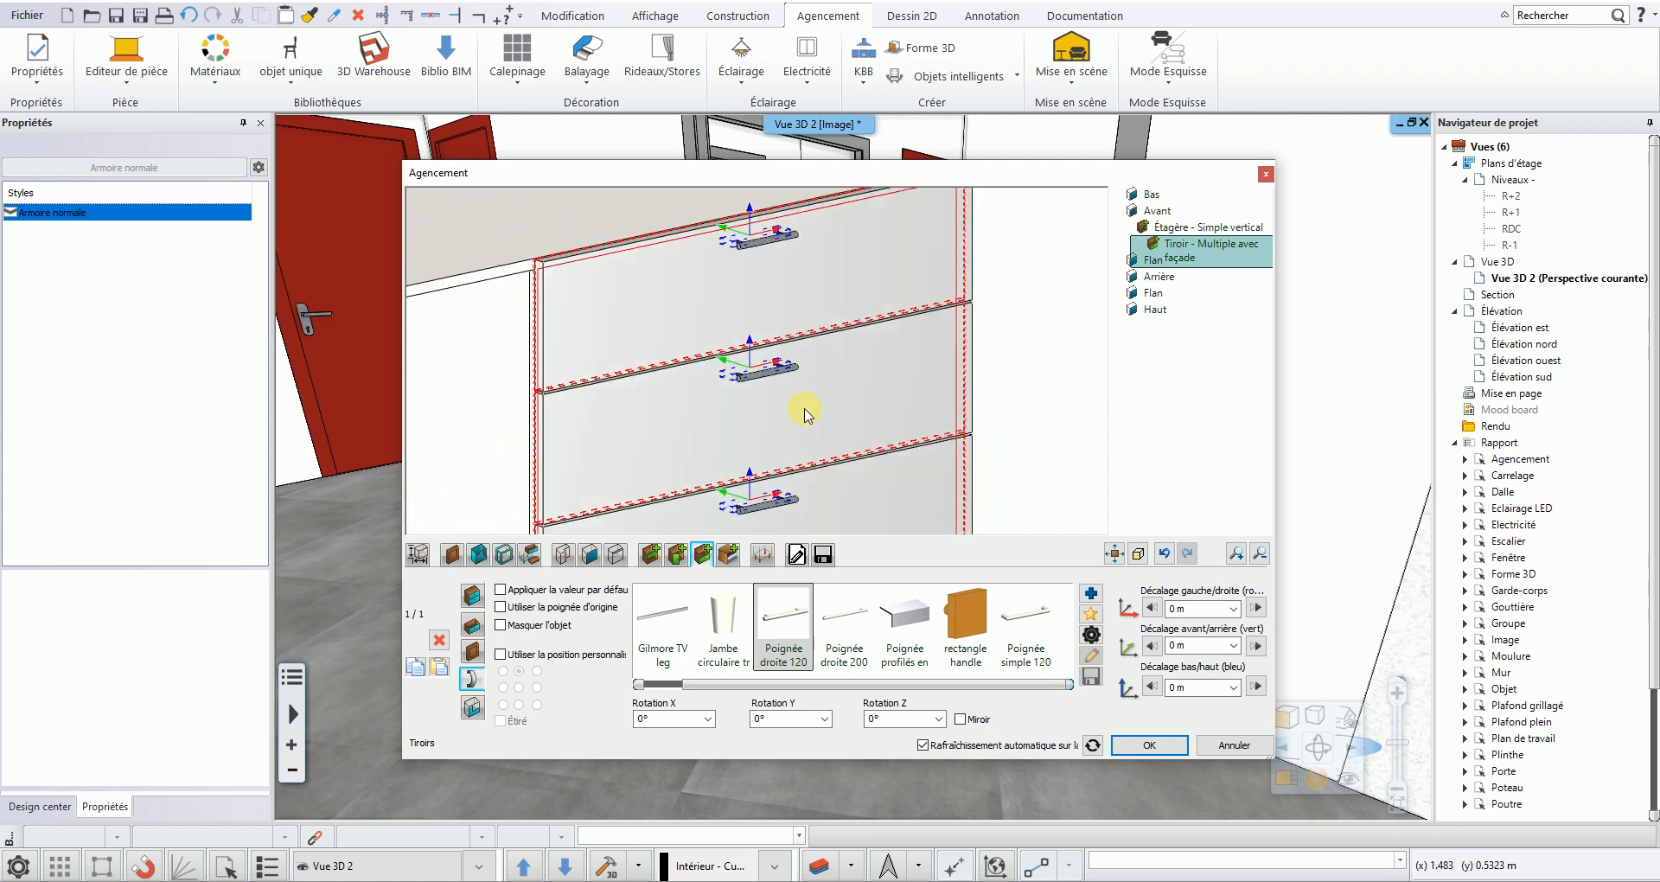
{"action": "left_click_drag", "start_coordinate": [843, 419], "coordinate": [705, 351]}
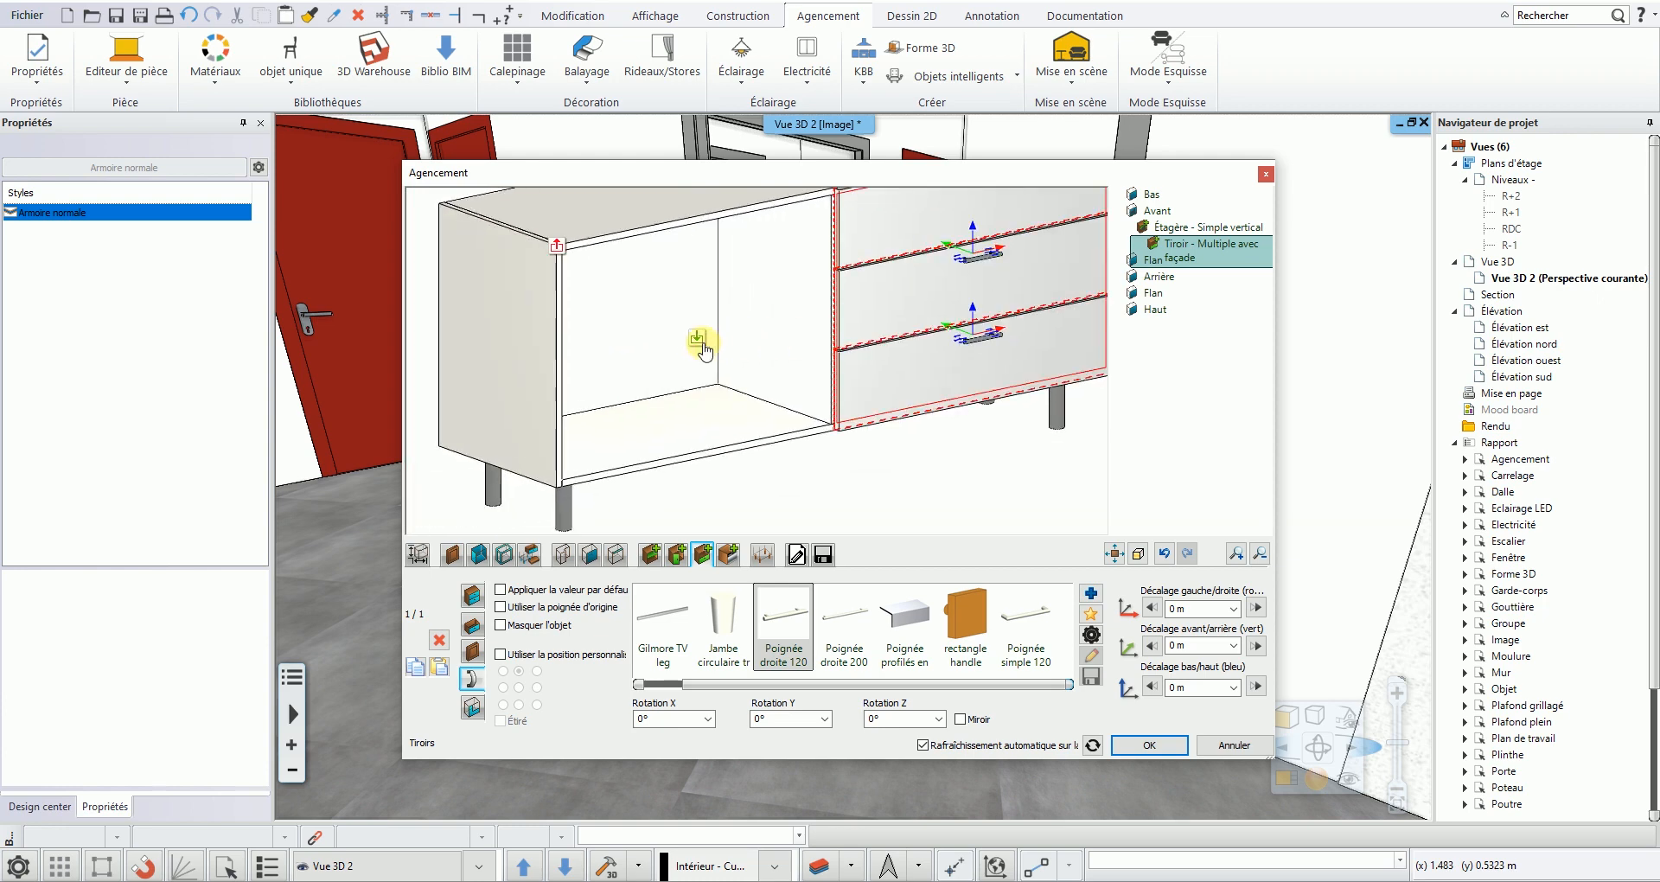
{"action": "left_click", "coordinate": [701, 346]}
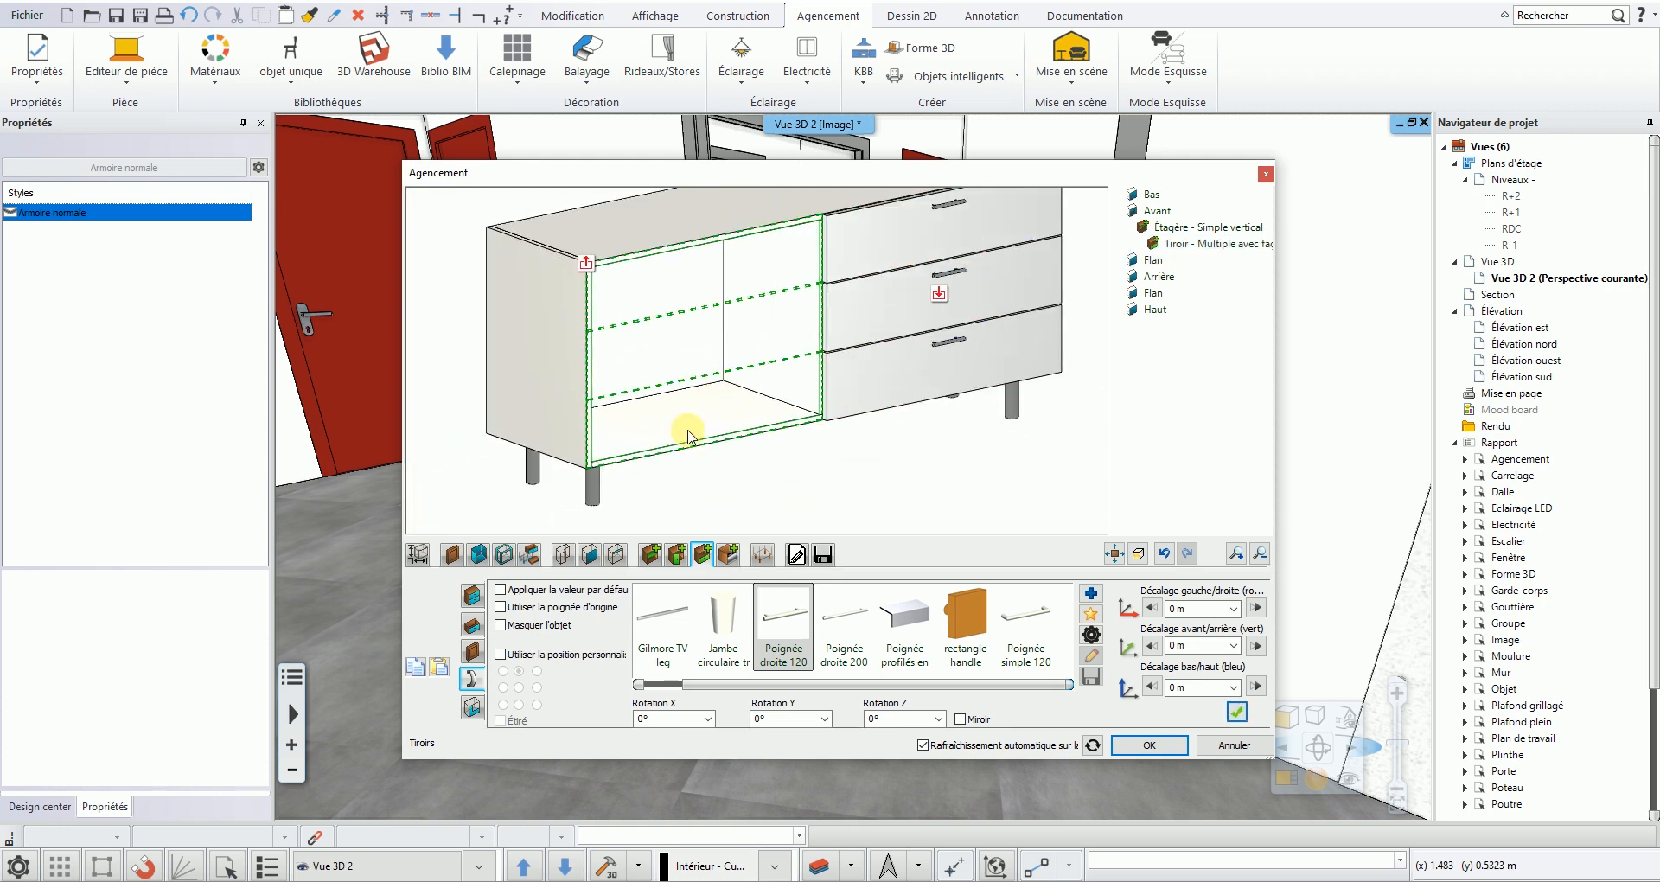
{"action": "left_click", "coordinate": [653, 553]}
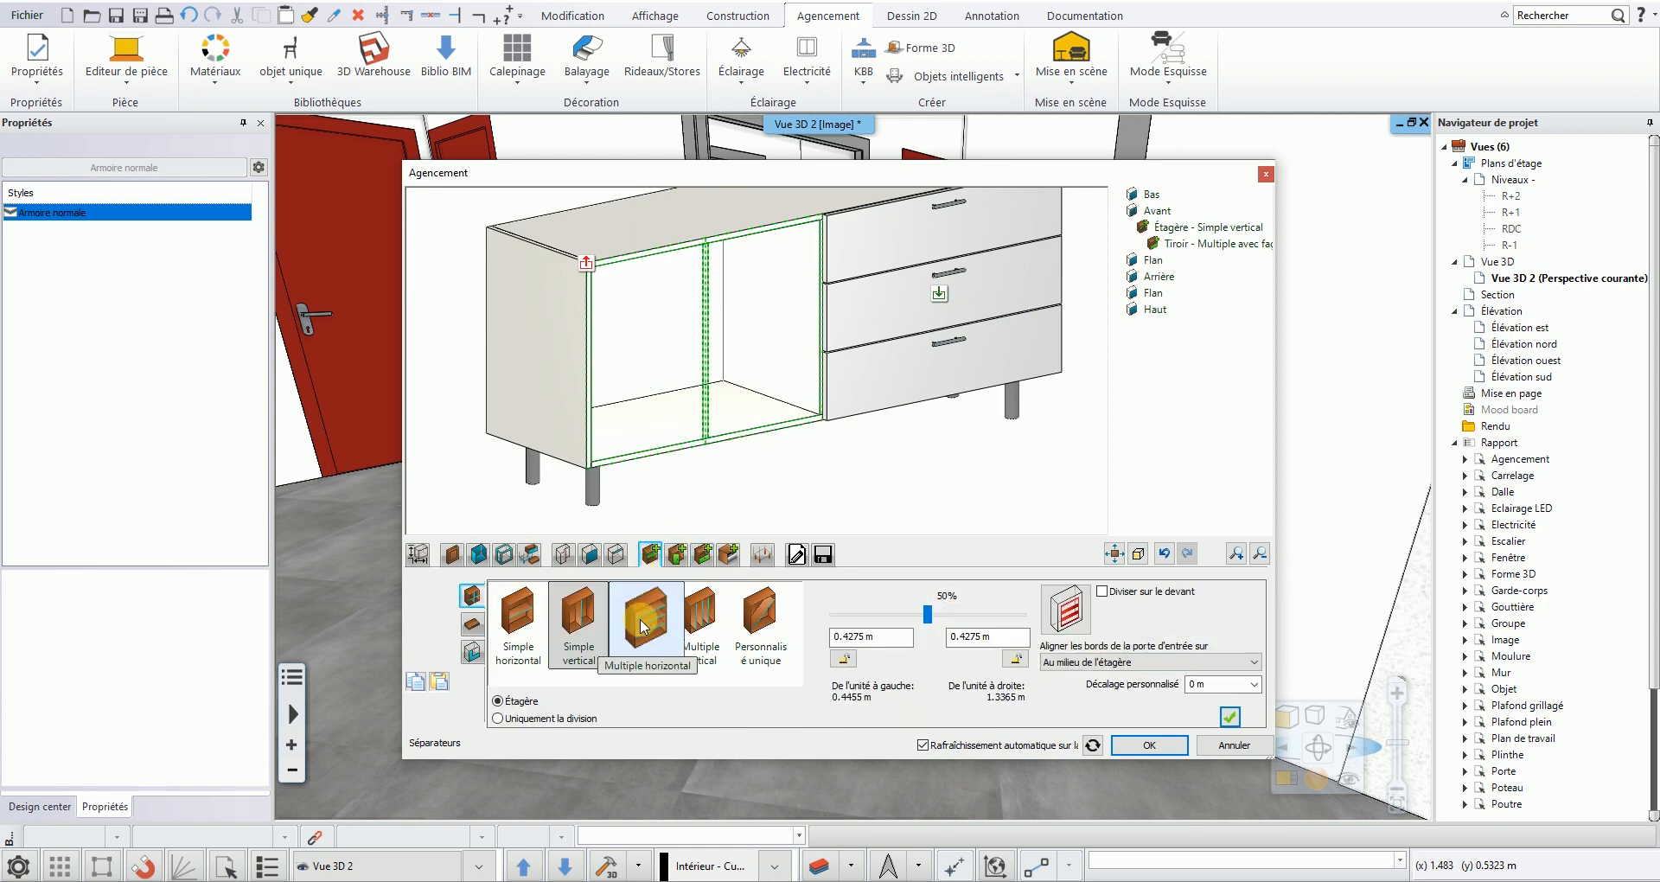
{"action": "left_click", "coordinate": [640, 619]}
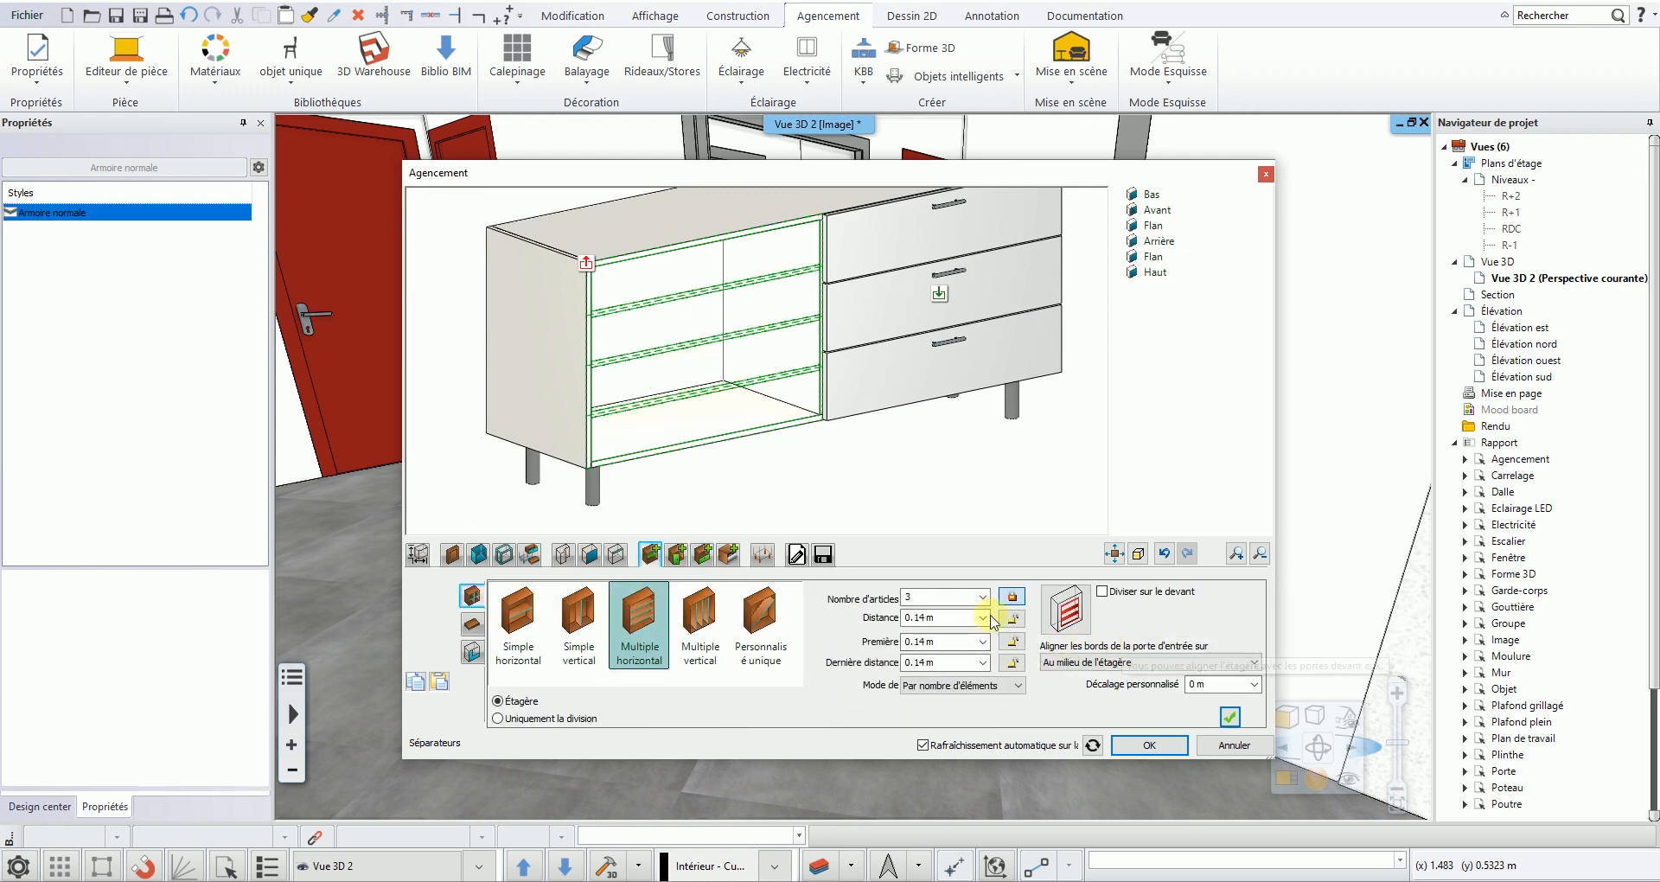
{"action": "left_click", "coordinate": [942, 597]}
{"action": "type", "text": "2"}
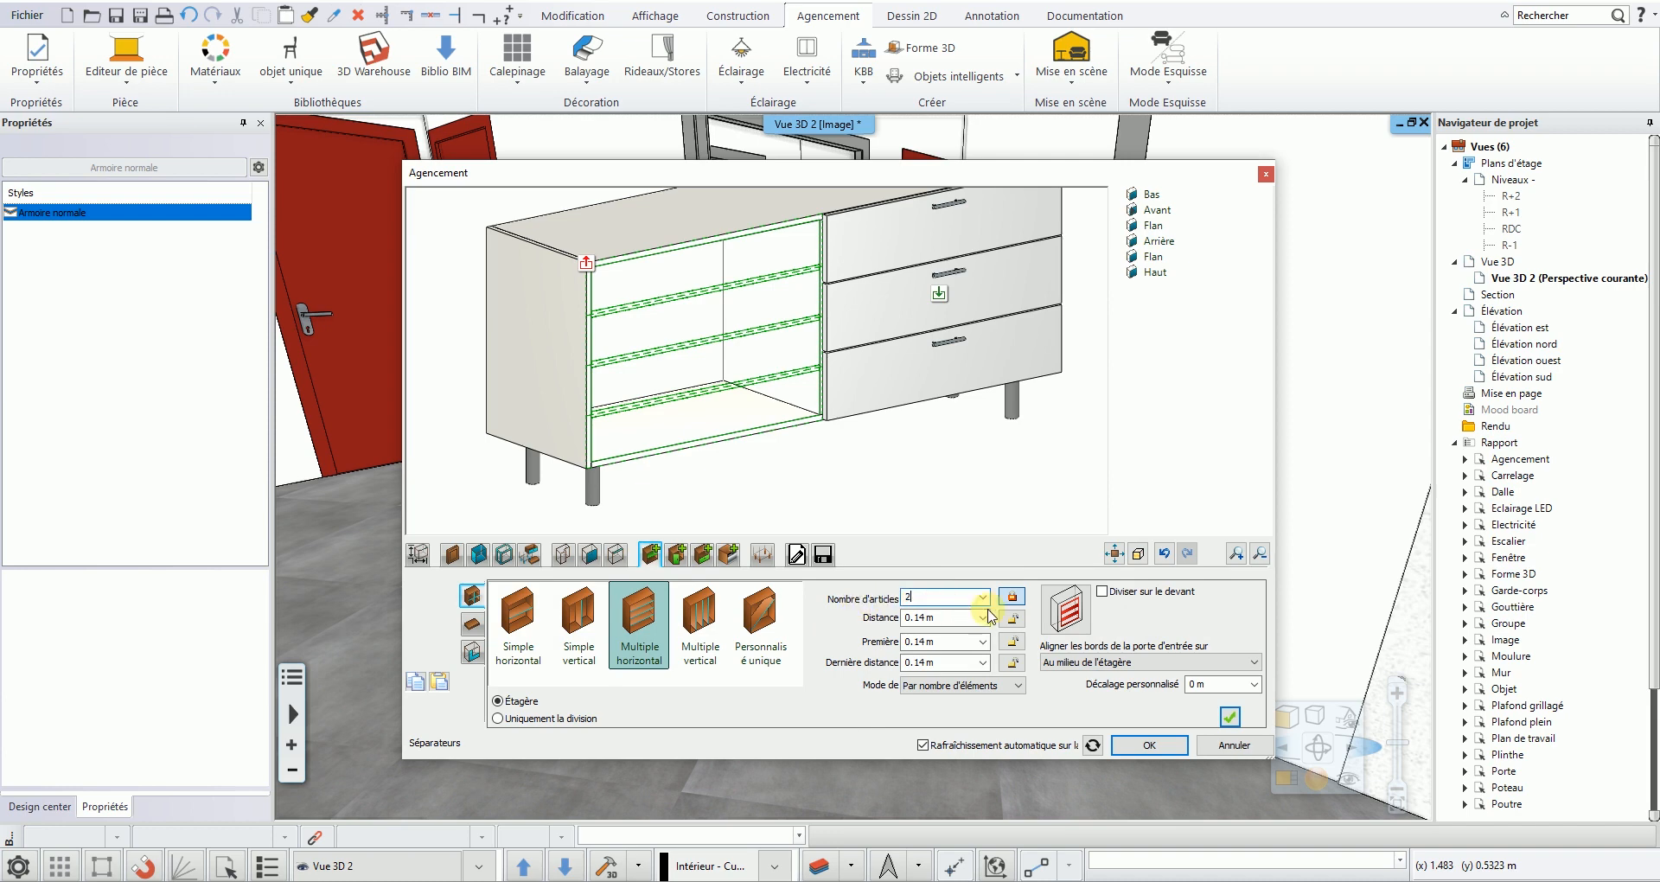
{"action": "left_click", "coordinate": [1232, 718]}
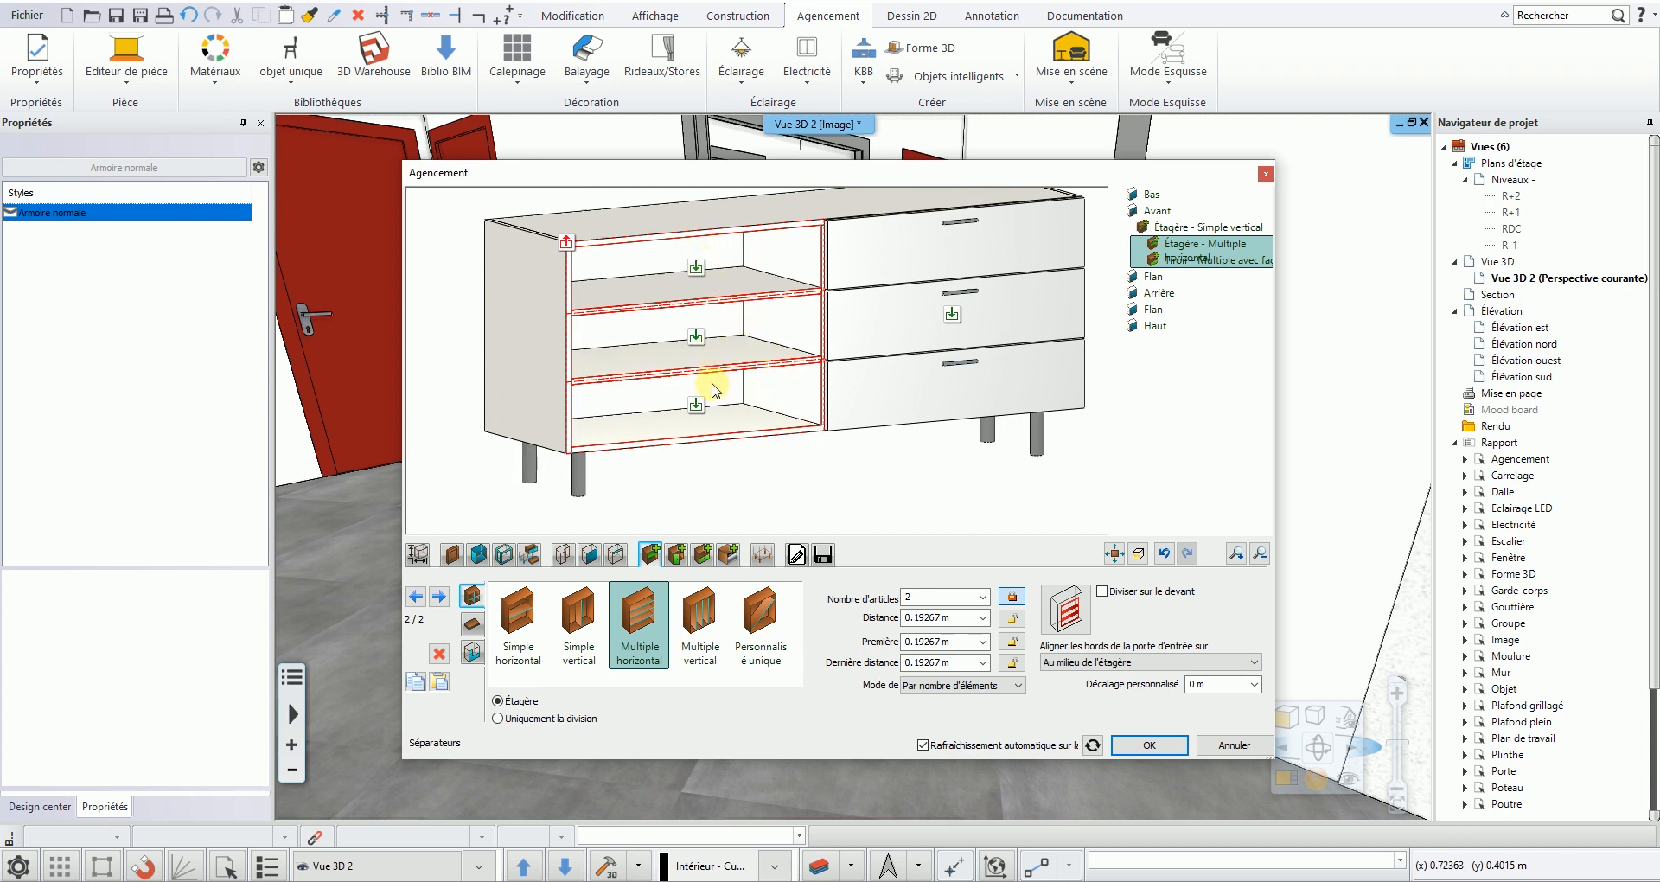
- Choose the 2, 3 ou 4 faces door type for the left-hand compartment and override the default front with feher lakk 1
{"action": "left_click", "coordinate": [678, 555]}
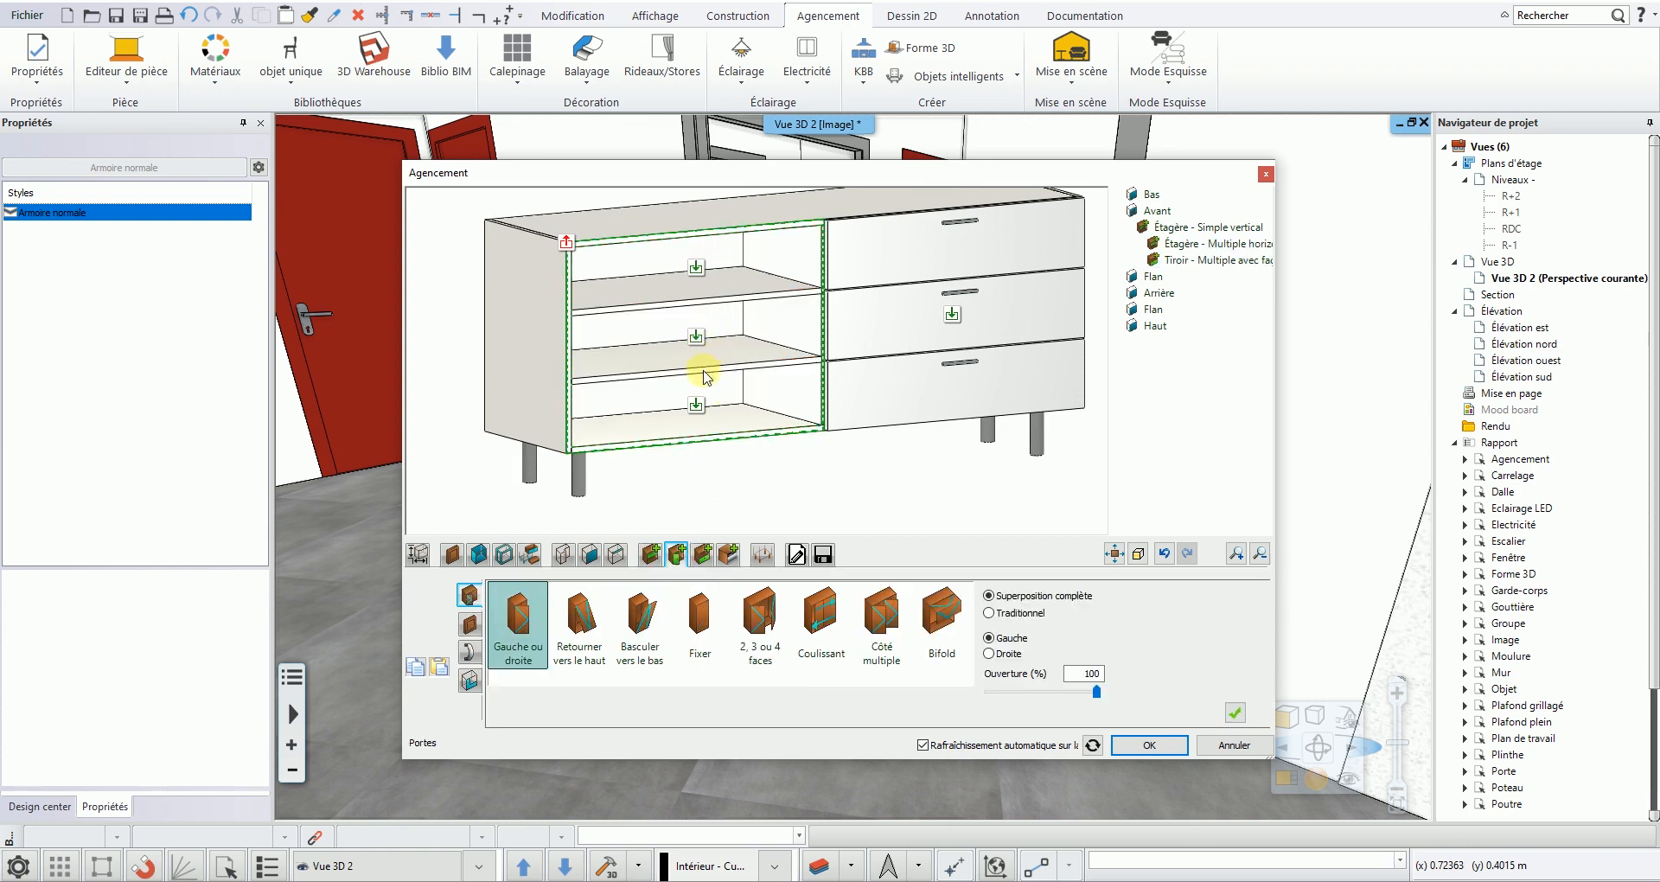
{"action": "left_click", "coordinate": [761, 624]}
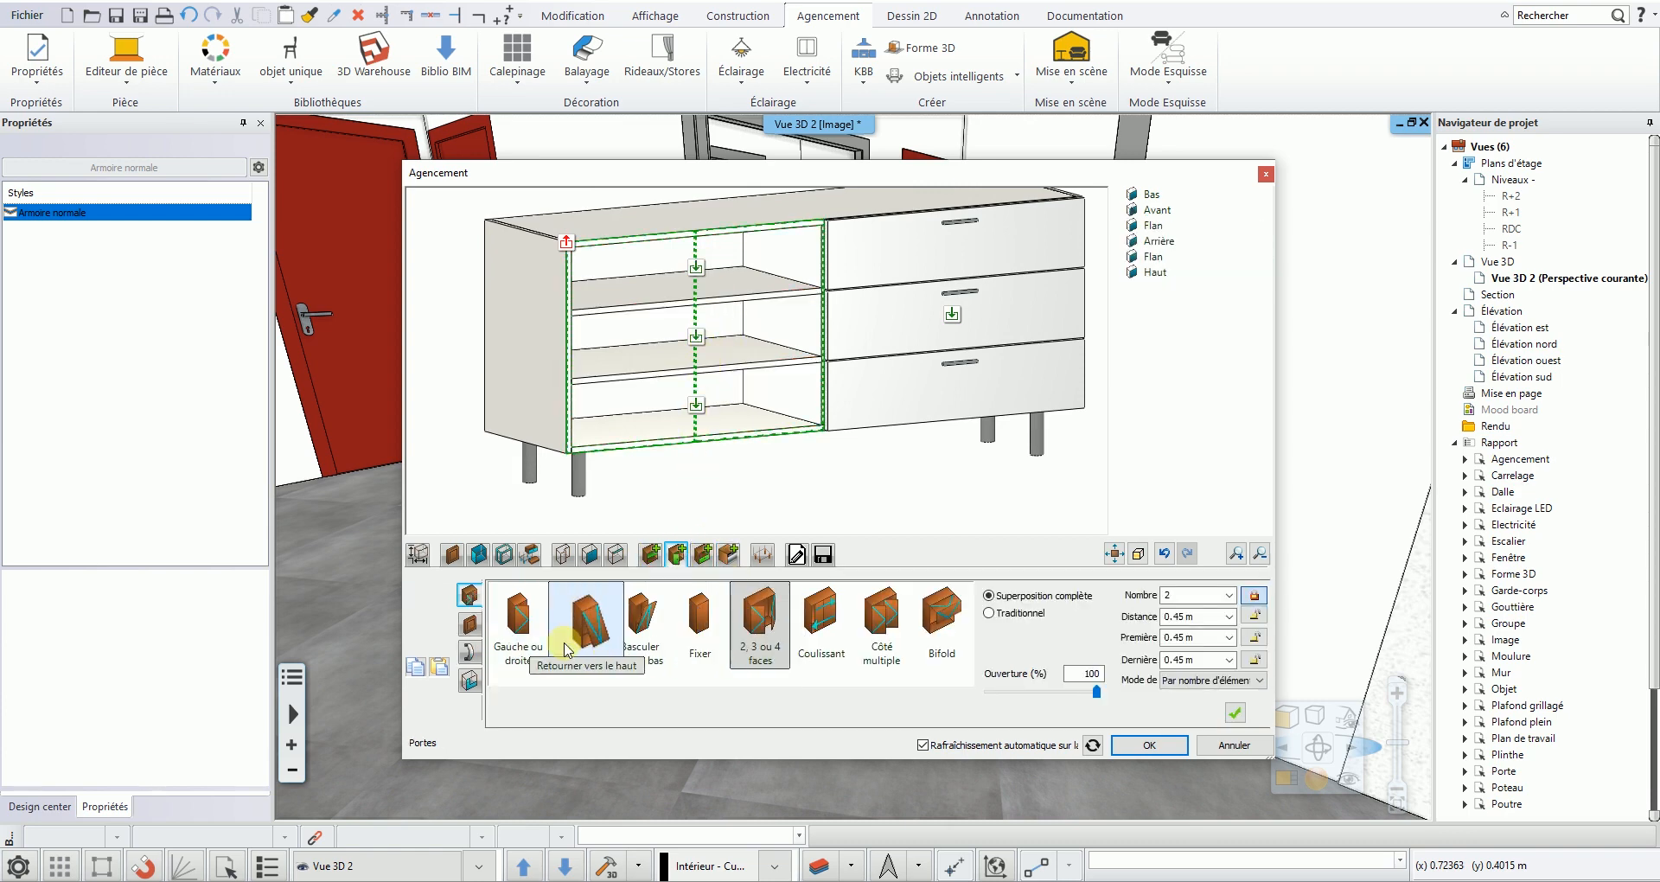
{"action": "left_click", "coordinate": [470, 624]}
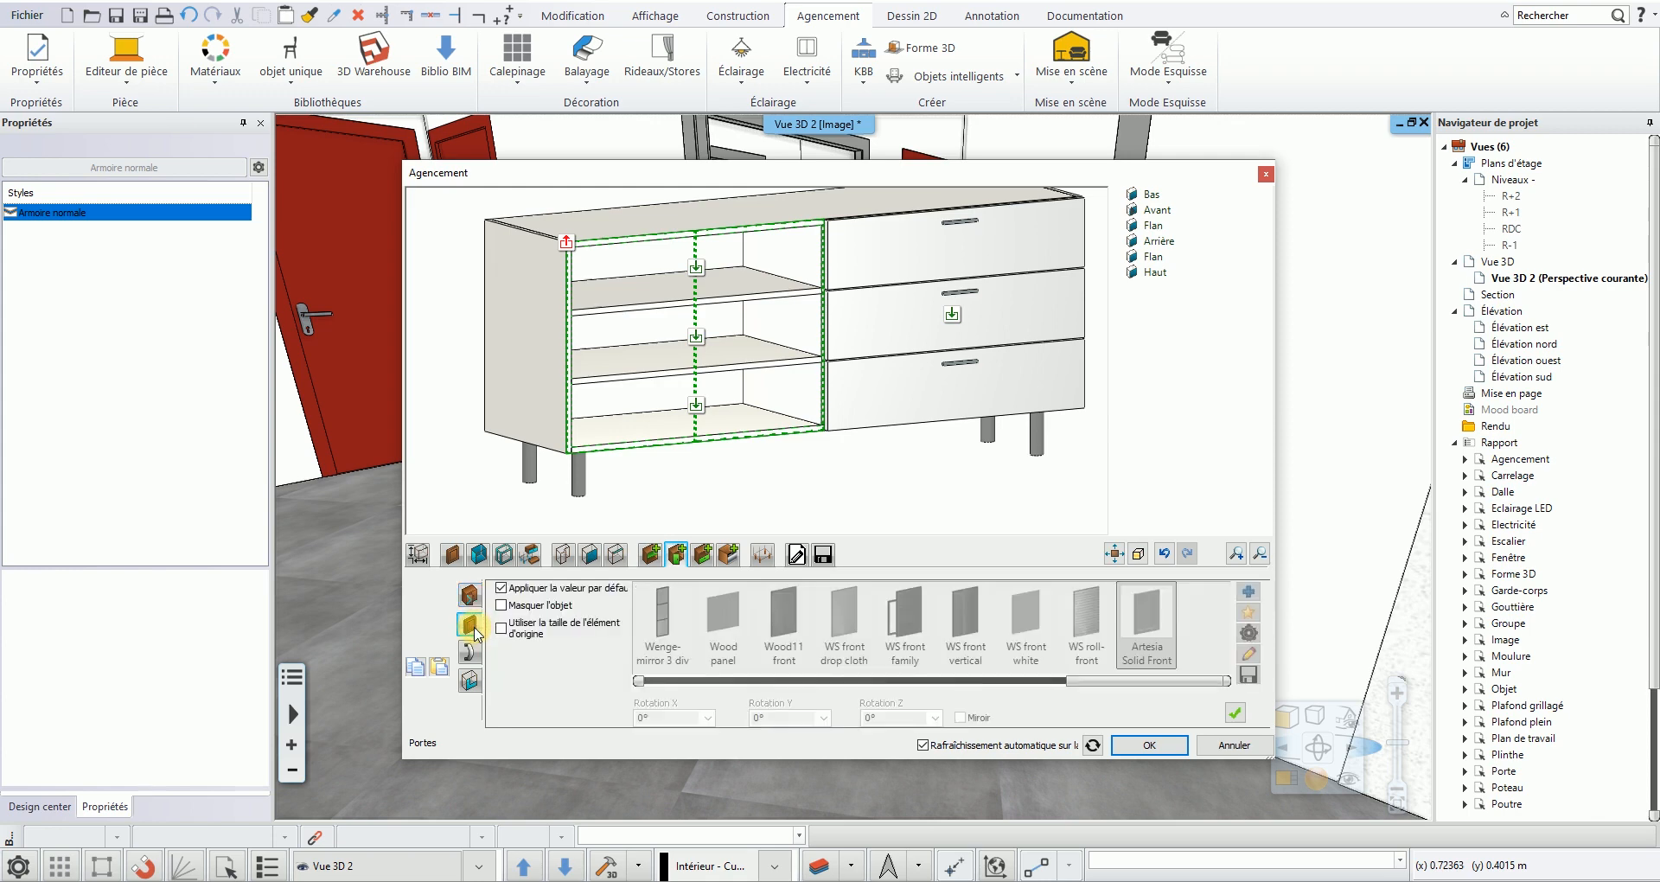
{"action": "left_click", "coordinate": [502, 588]}
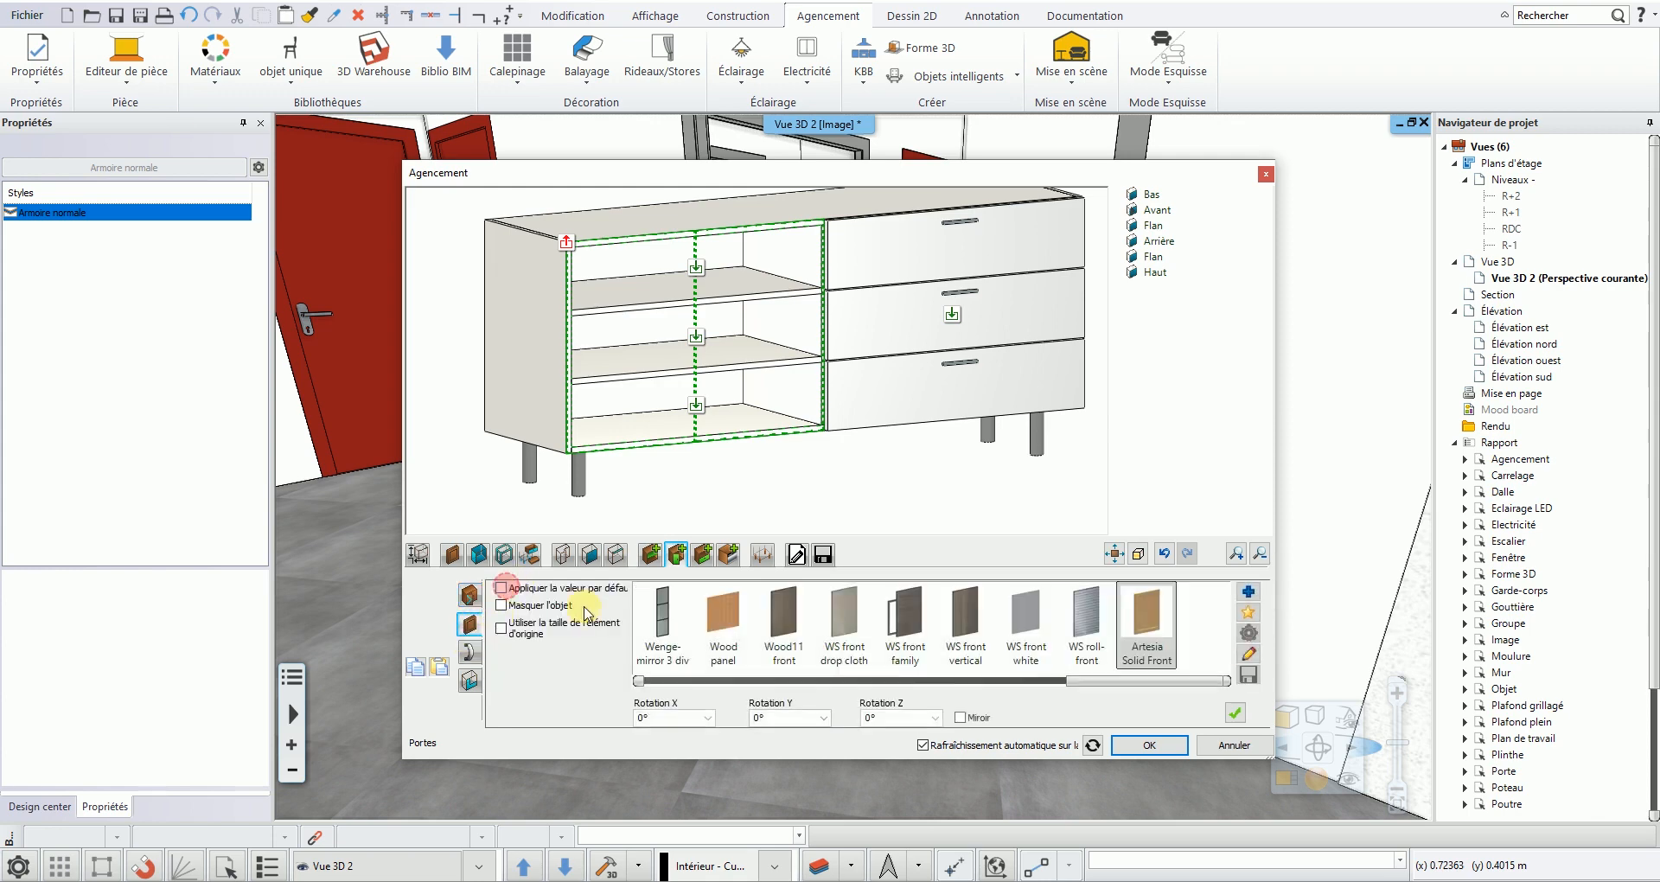
{"action": "left_click_drag", "start_coordinate": [1087, 681], "coordinate": [864, 681]}
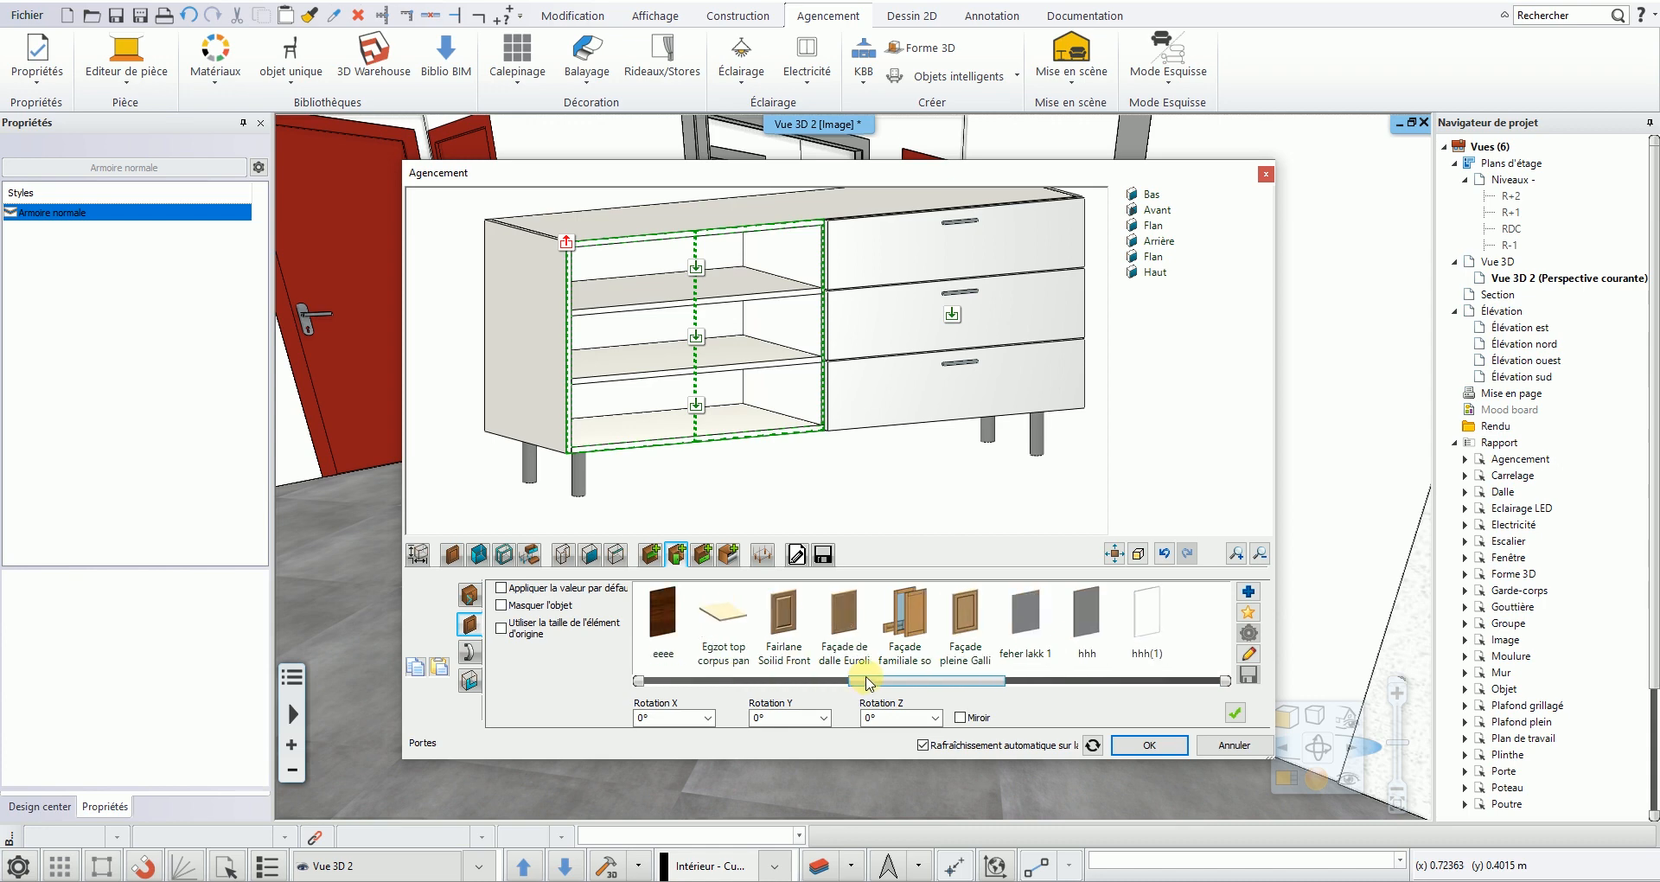
{"action": "left_click", "coordinate": [1037, 640]}
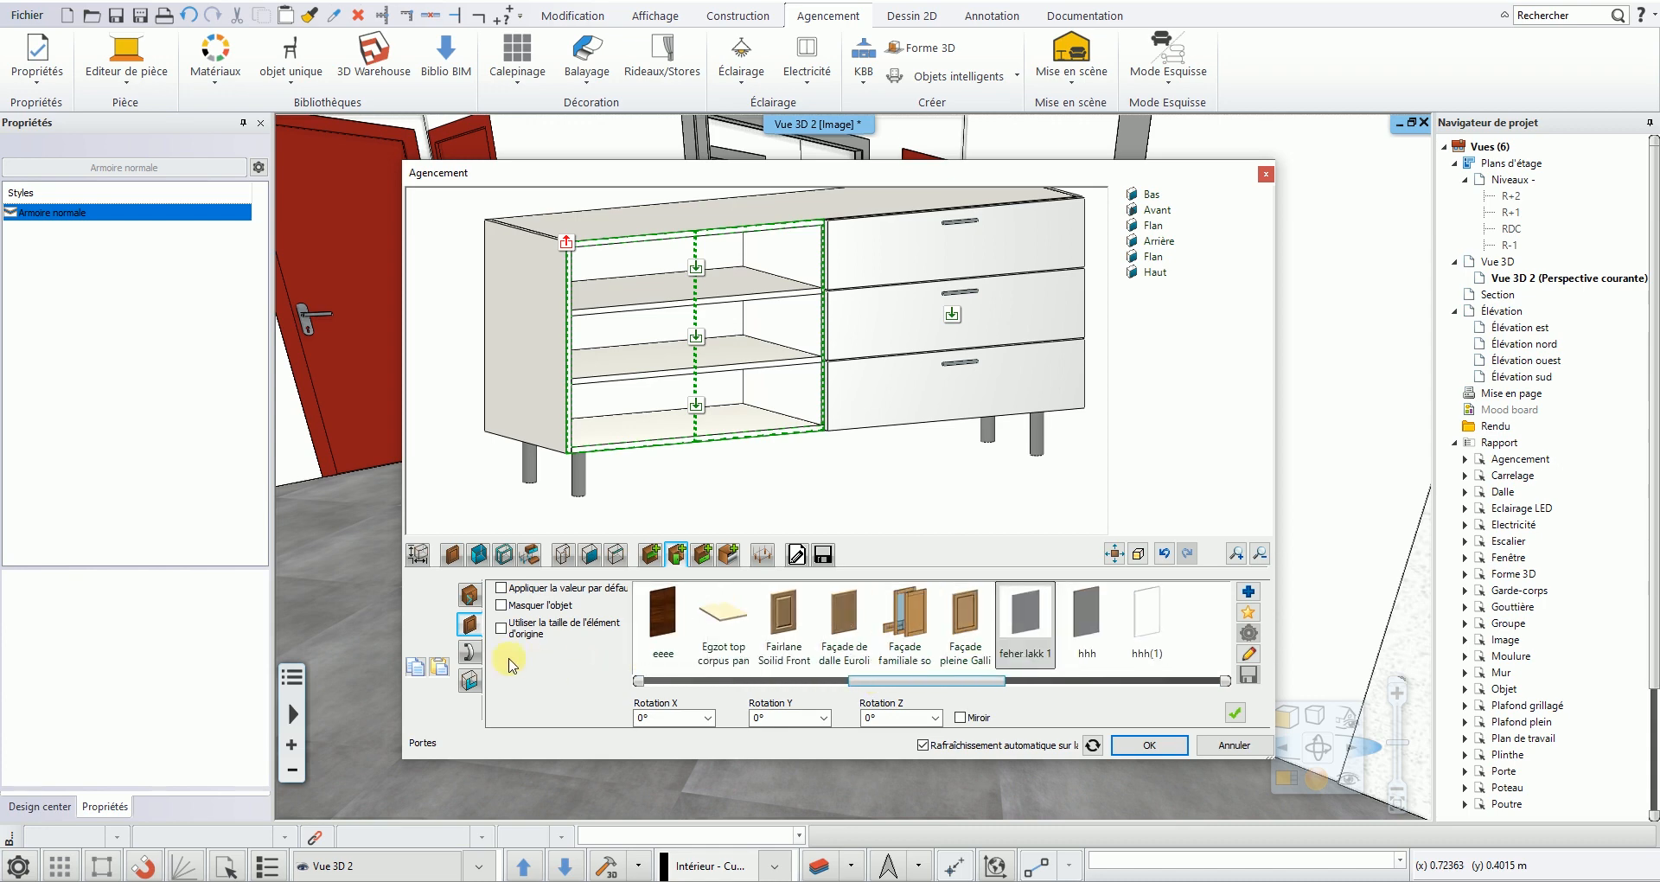
- Override the default door handle with Poignée droite 120 and create the two doors over the left-hand compartment
{"action": "left_click", "coordinate": [469, 652]}
{"action": "left_click", "coordinate": [548, 595]}
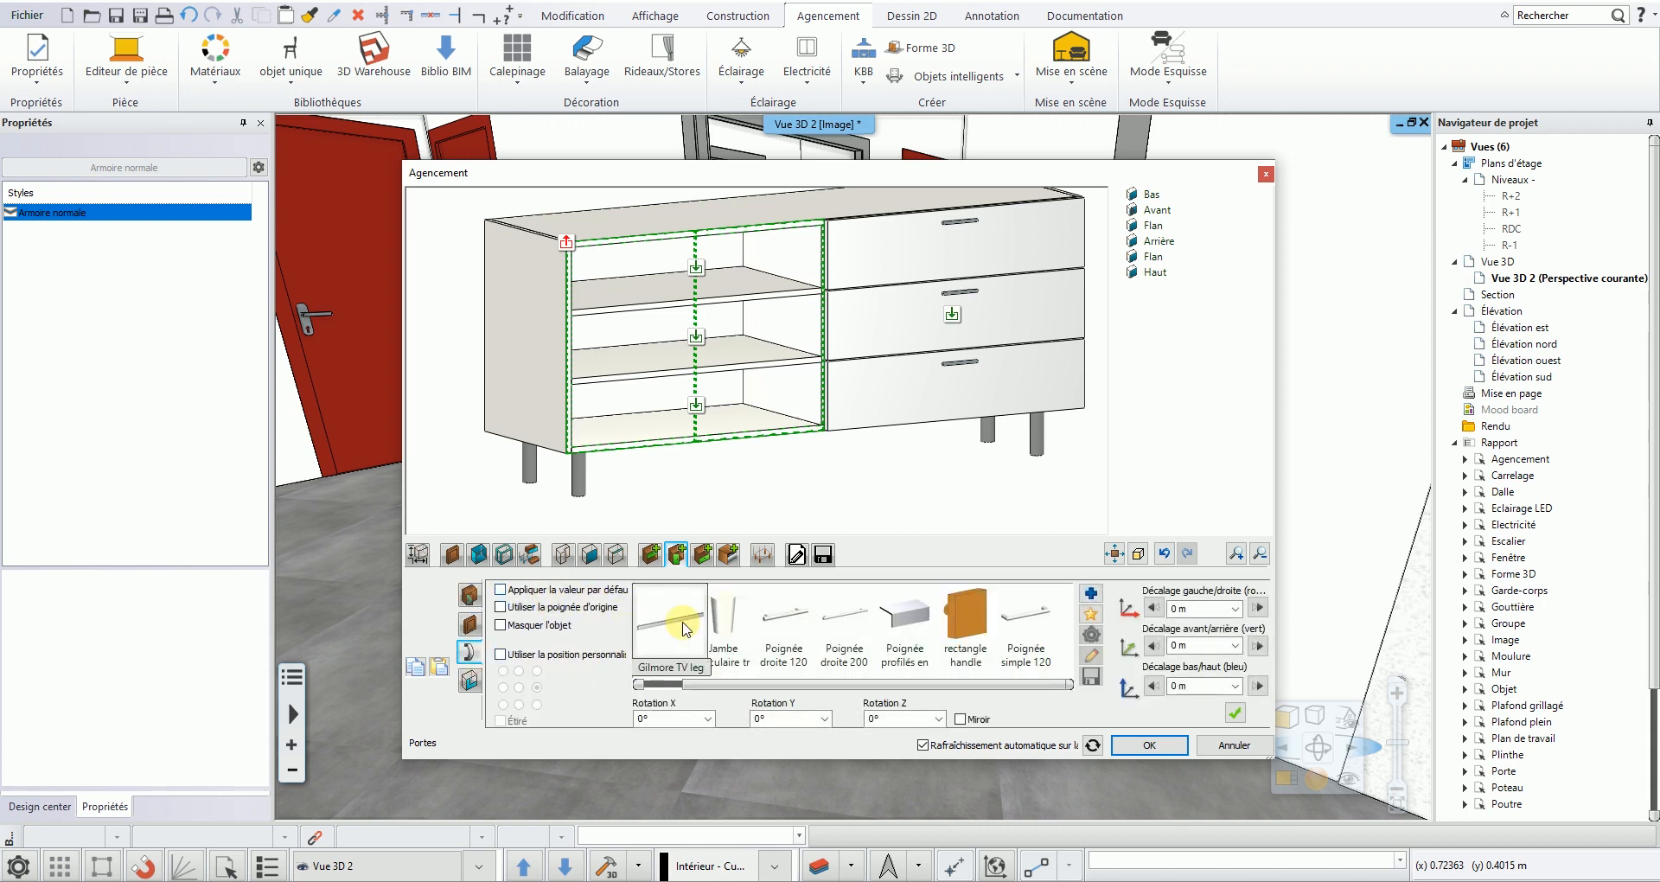
{"action": "left_click", "coordinate": [784, 619]}
{"action": "left_click", "coordinate": [1231, 717]}
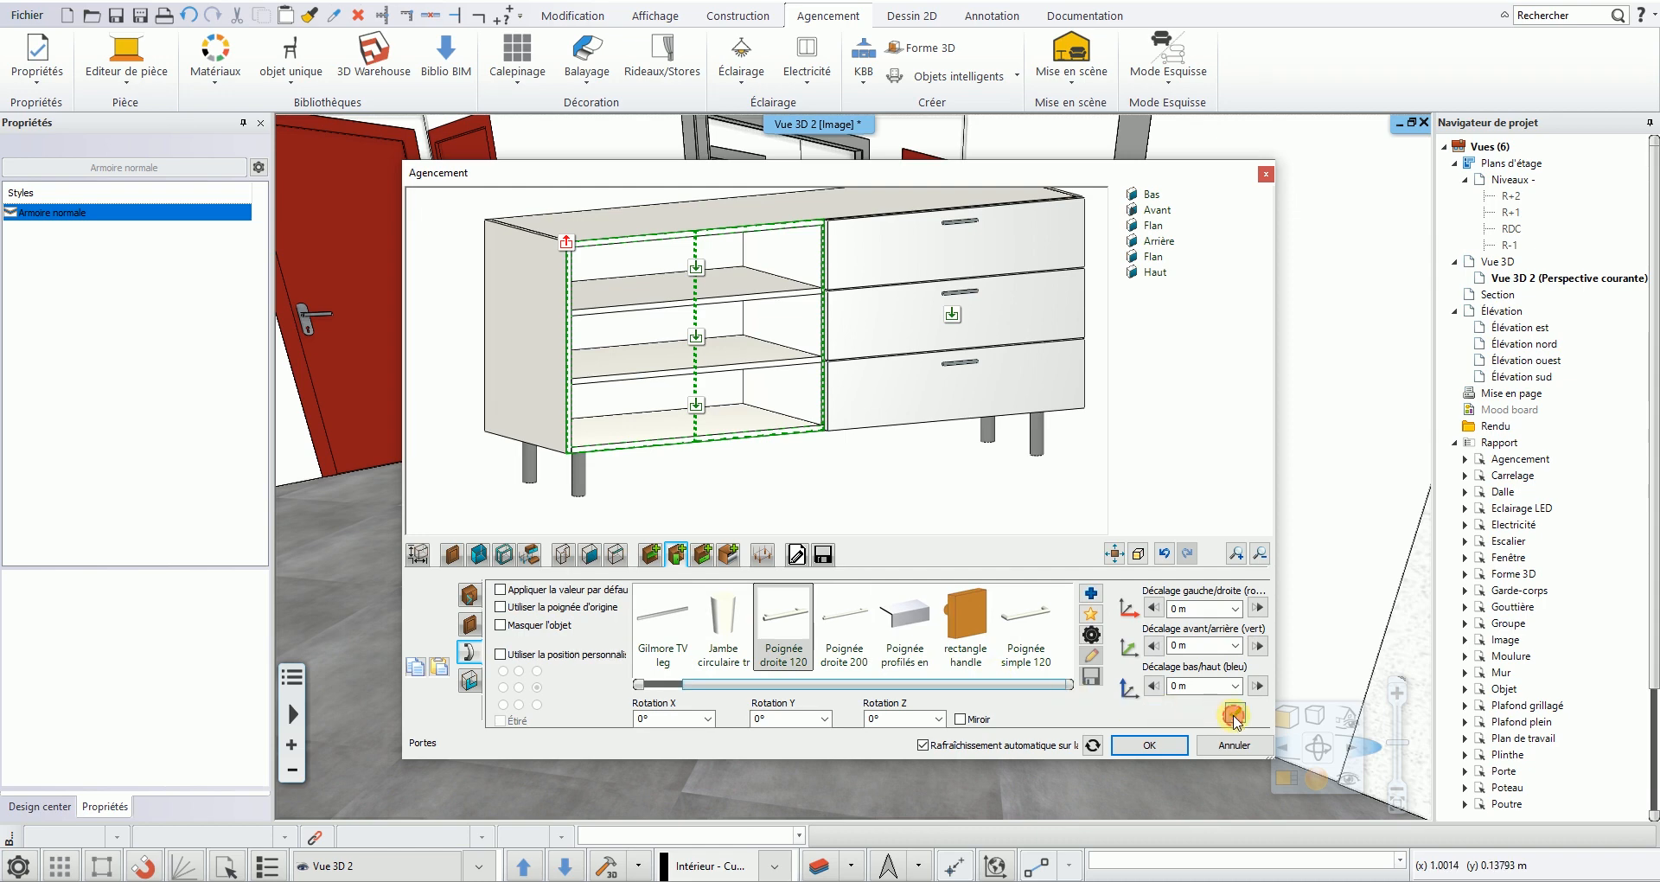
- Set the cabinet's default side panels to the feher lakk 1 model
{"action": "left_click_drag", "start_coordinate": [843, 364], "coordinate": [862, 421]}
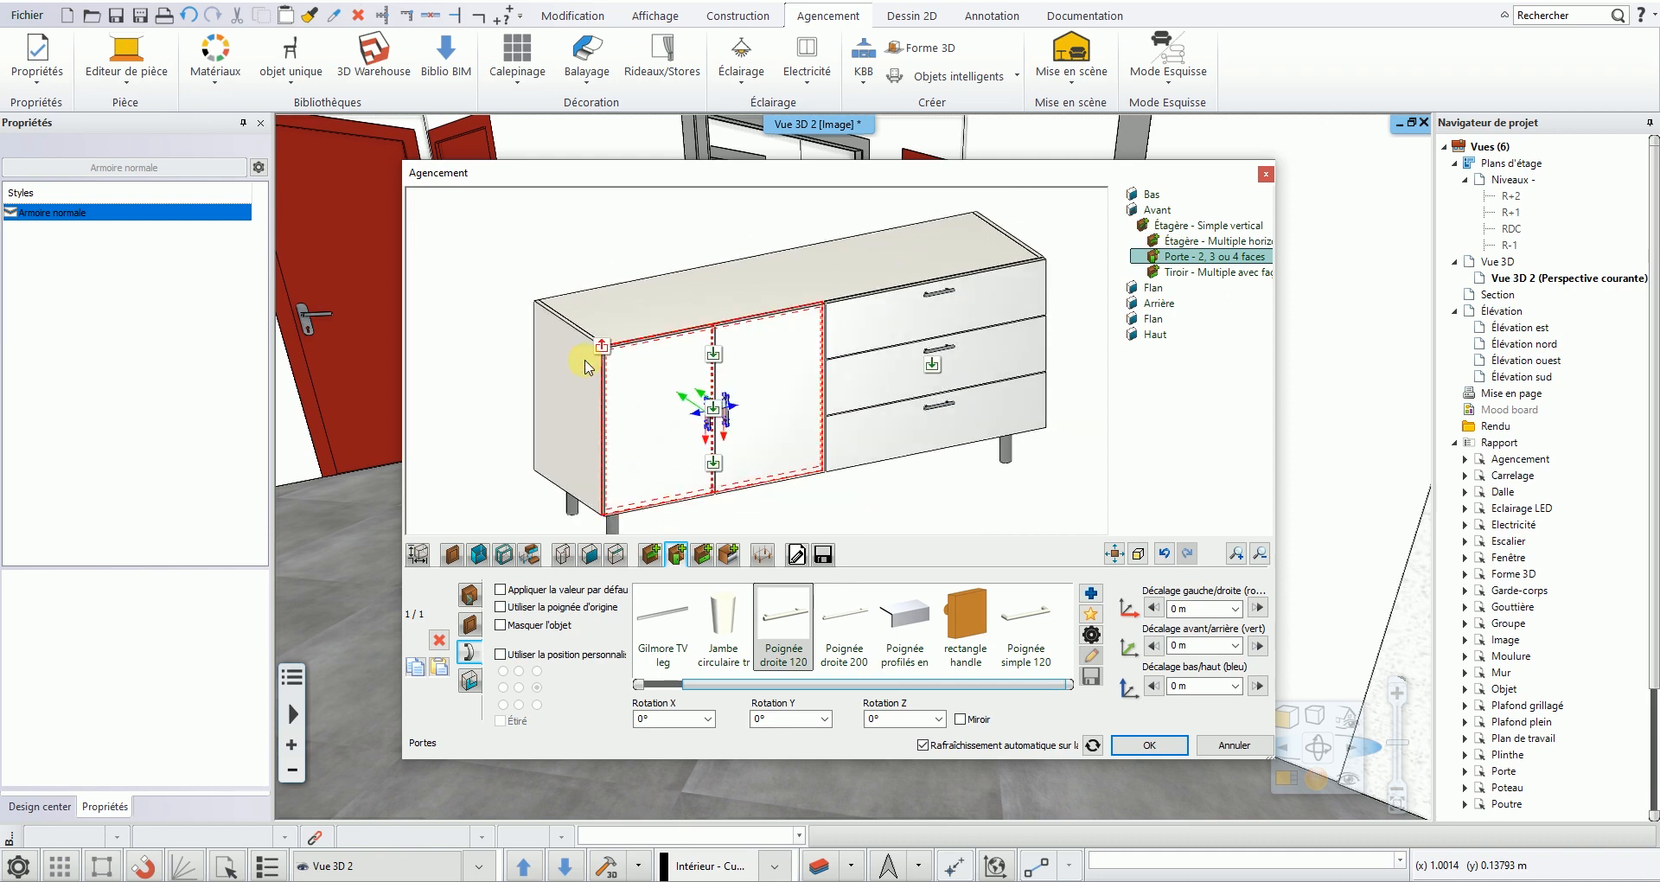
{"action": "left_click_drag", "start_coordinate": [600, 358], "coordinate": [822, 355]}
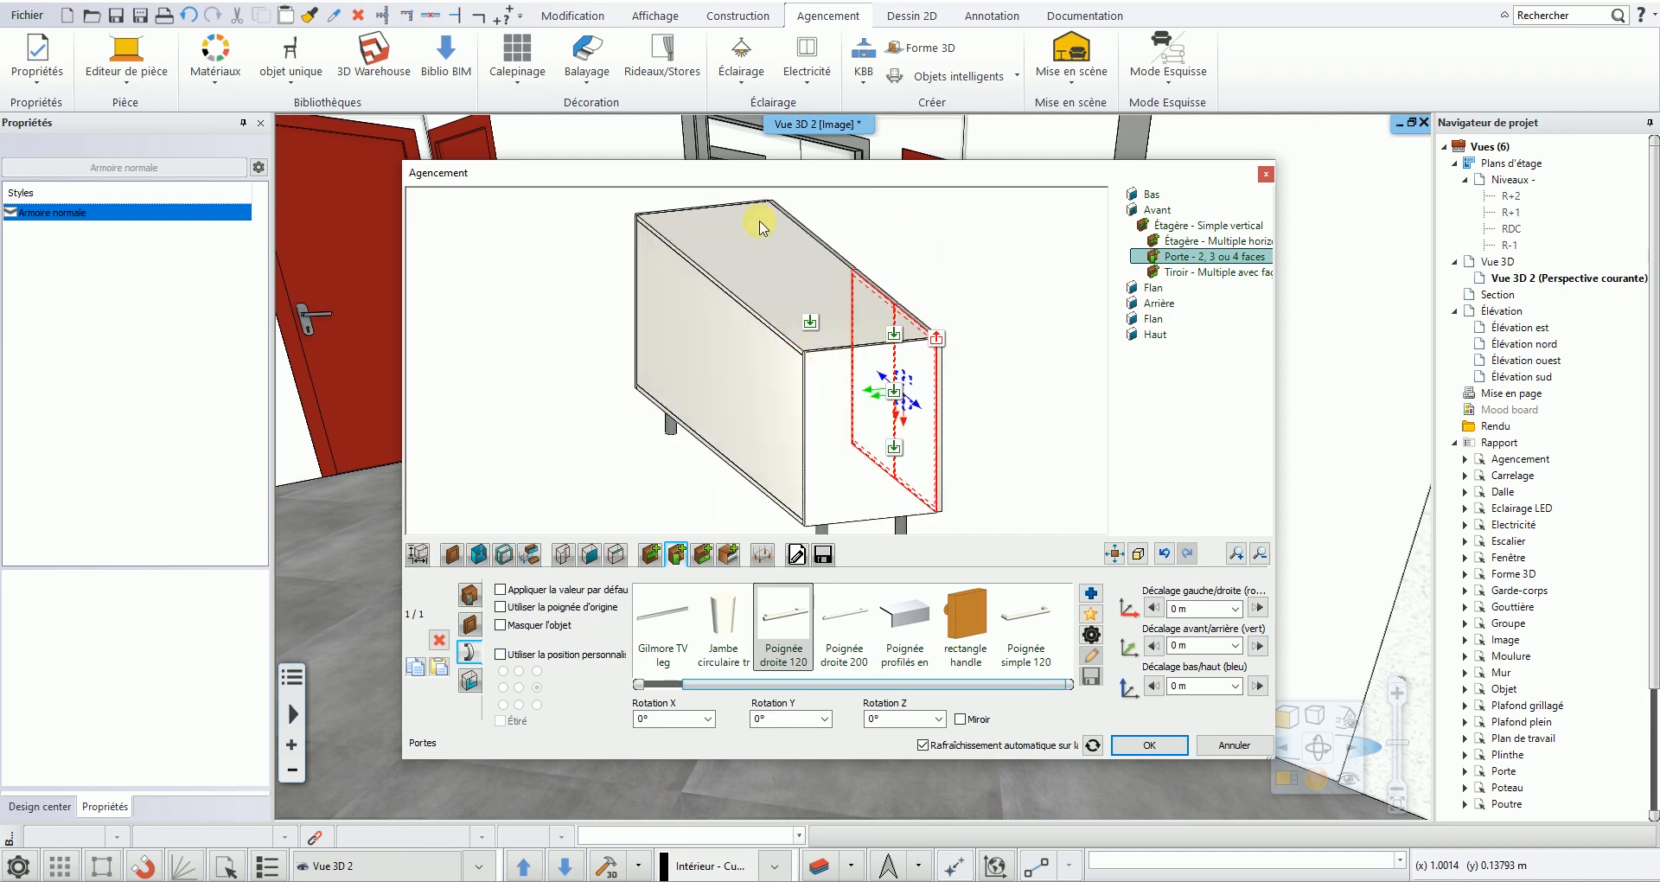
{"action": "left_click_drag", "start_coordinate": [700, 353], "coordinate": [530, 443]}
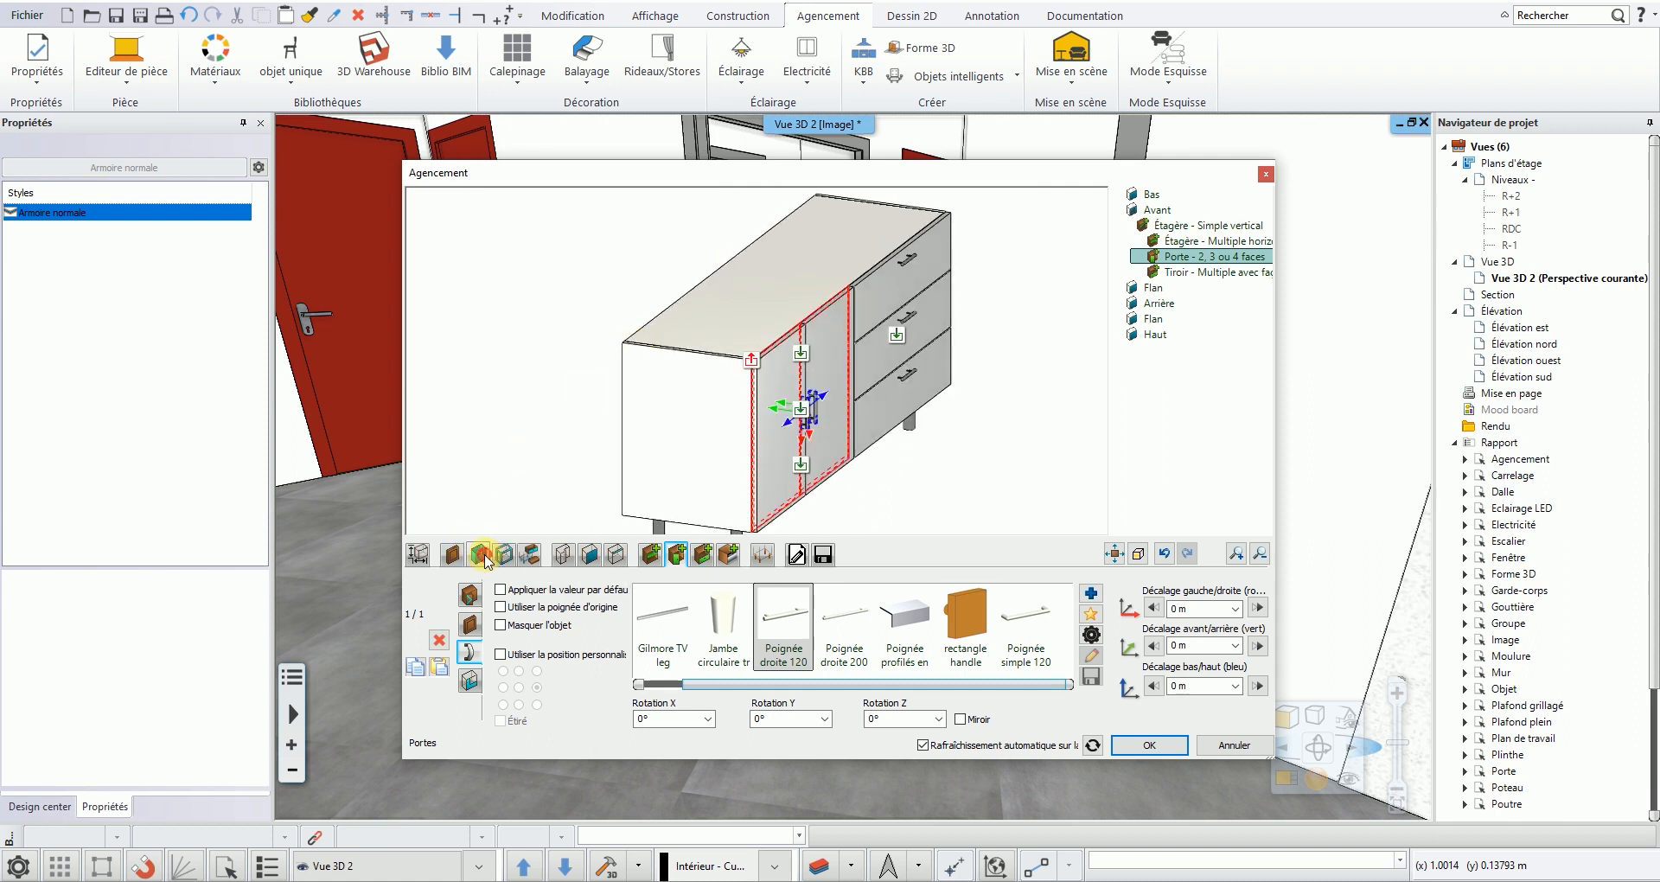
{"action": "left_click", "coordinate": [484, 558]}
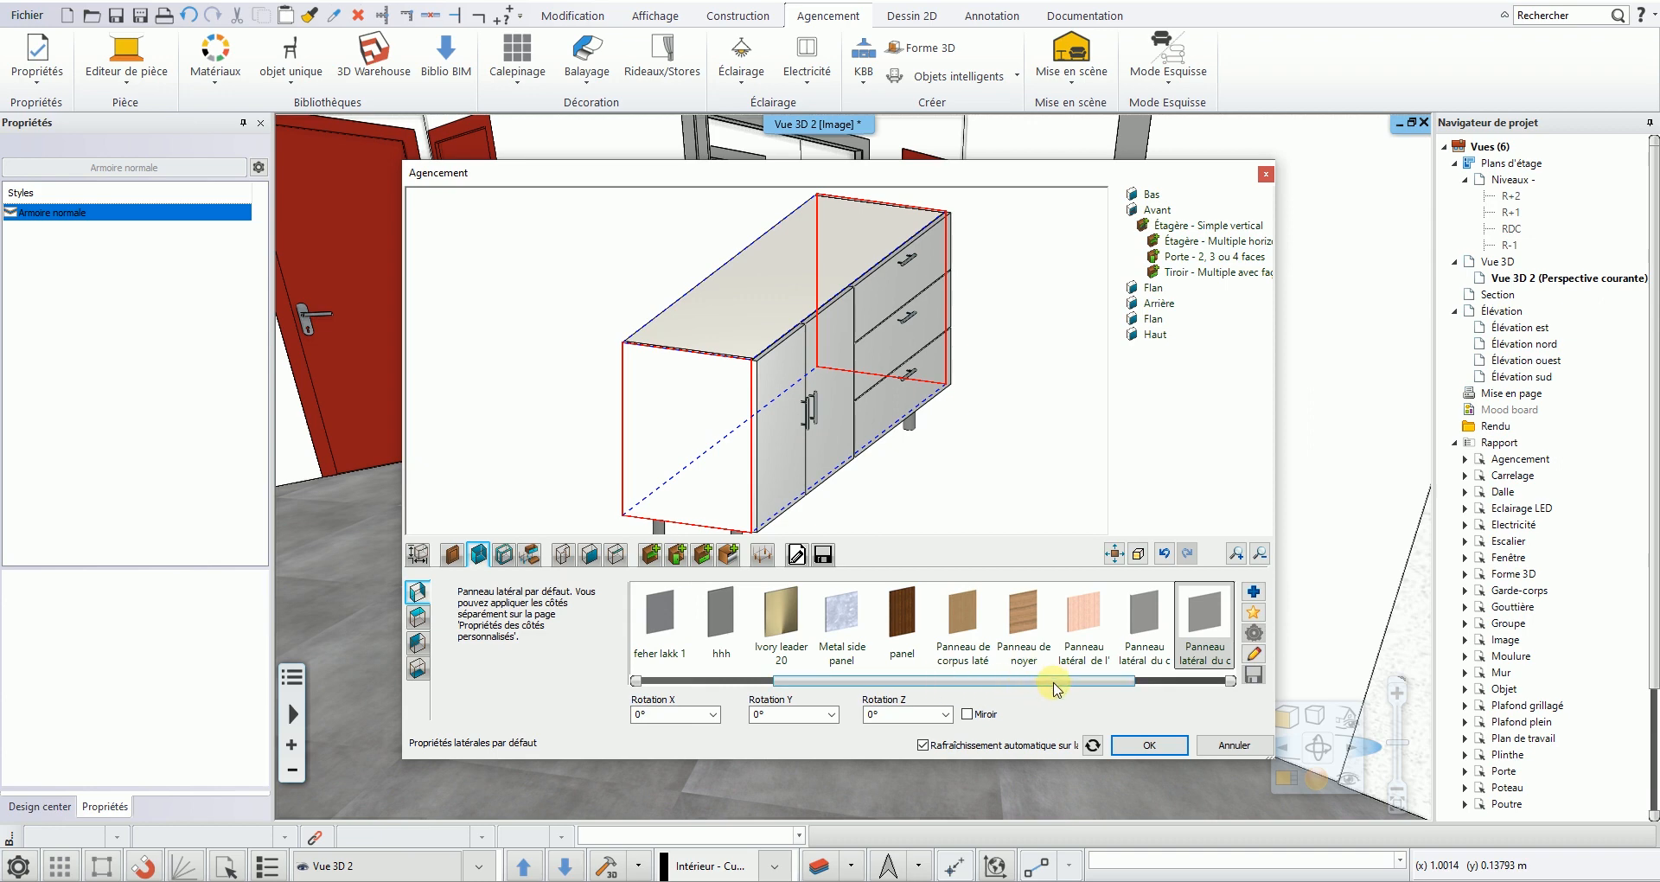
{"action": "scroll", "coordinate": [1045, 689], "scroll_direction": "left", "scroll_amount": 2}
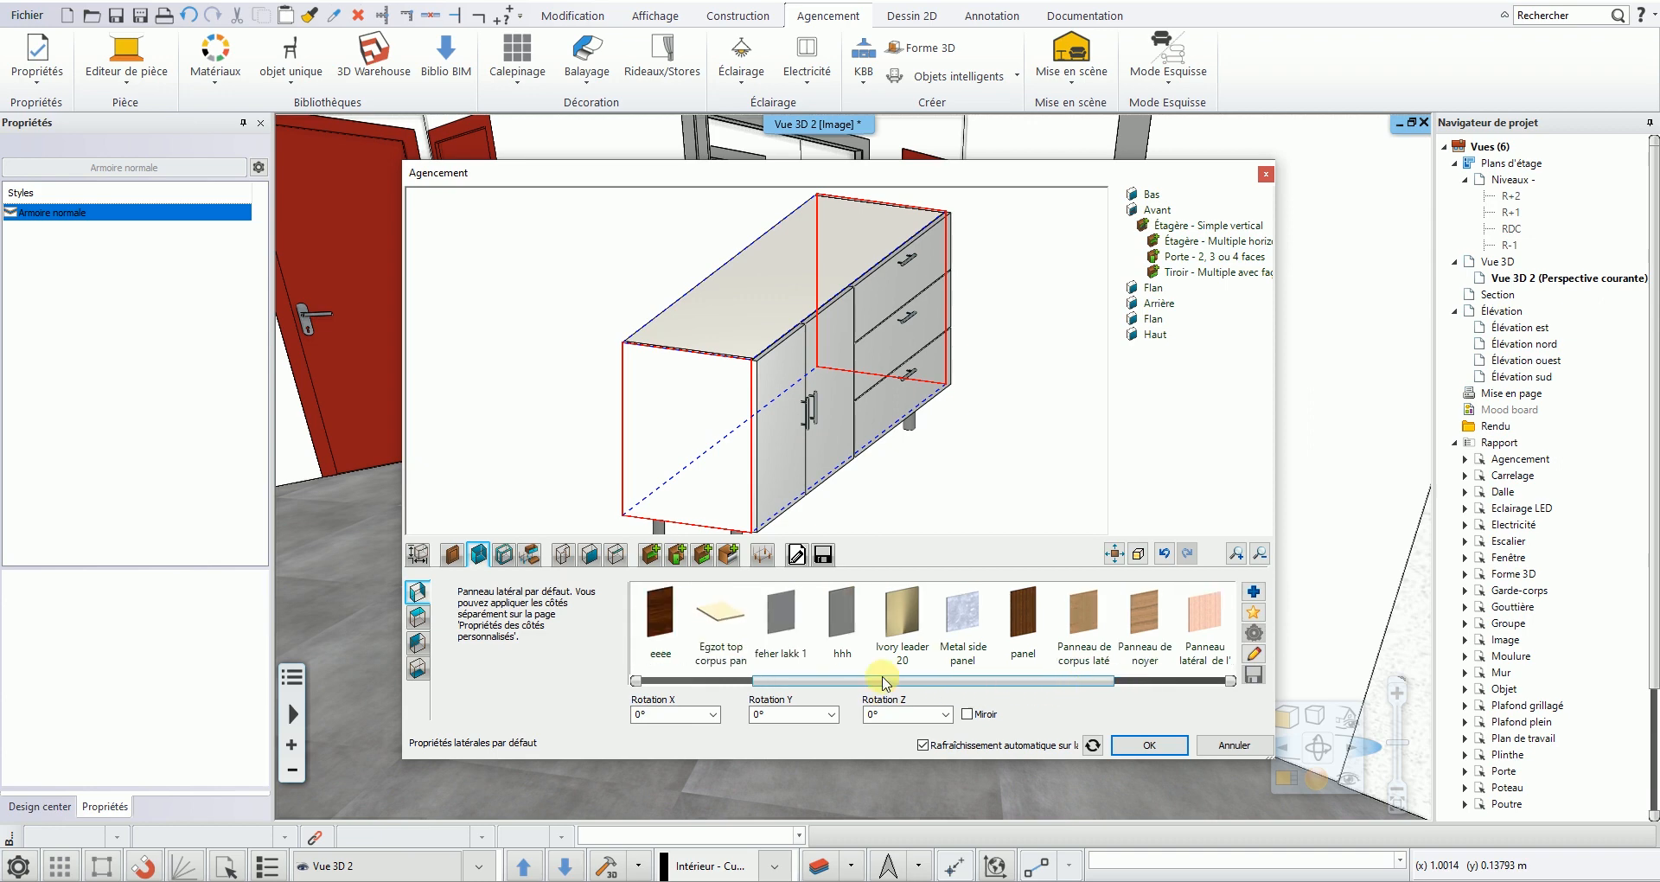
{"action": "left_click", "coordinate": [792, 623]}
{"action": "left_click_drag", "start_coordinate": [891, 388], "coordinate": [590, 372]}
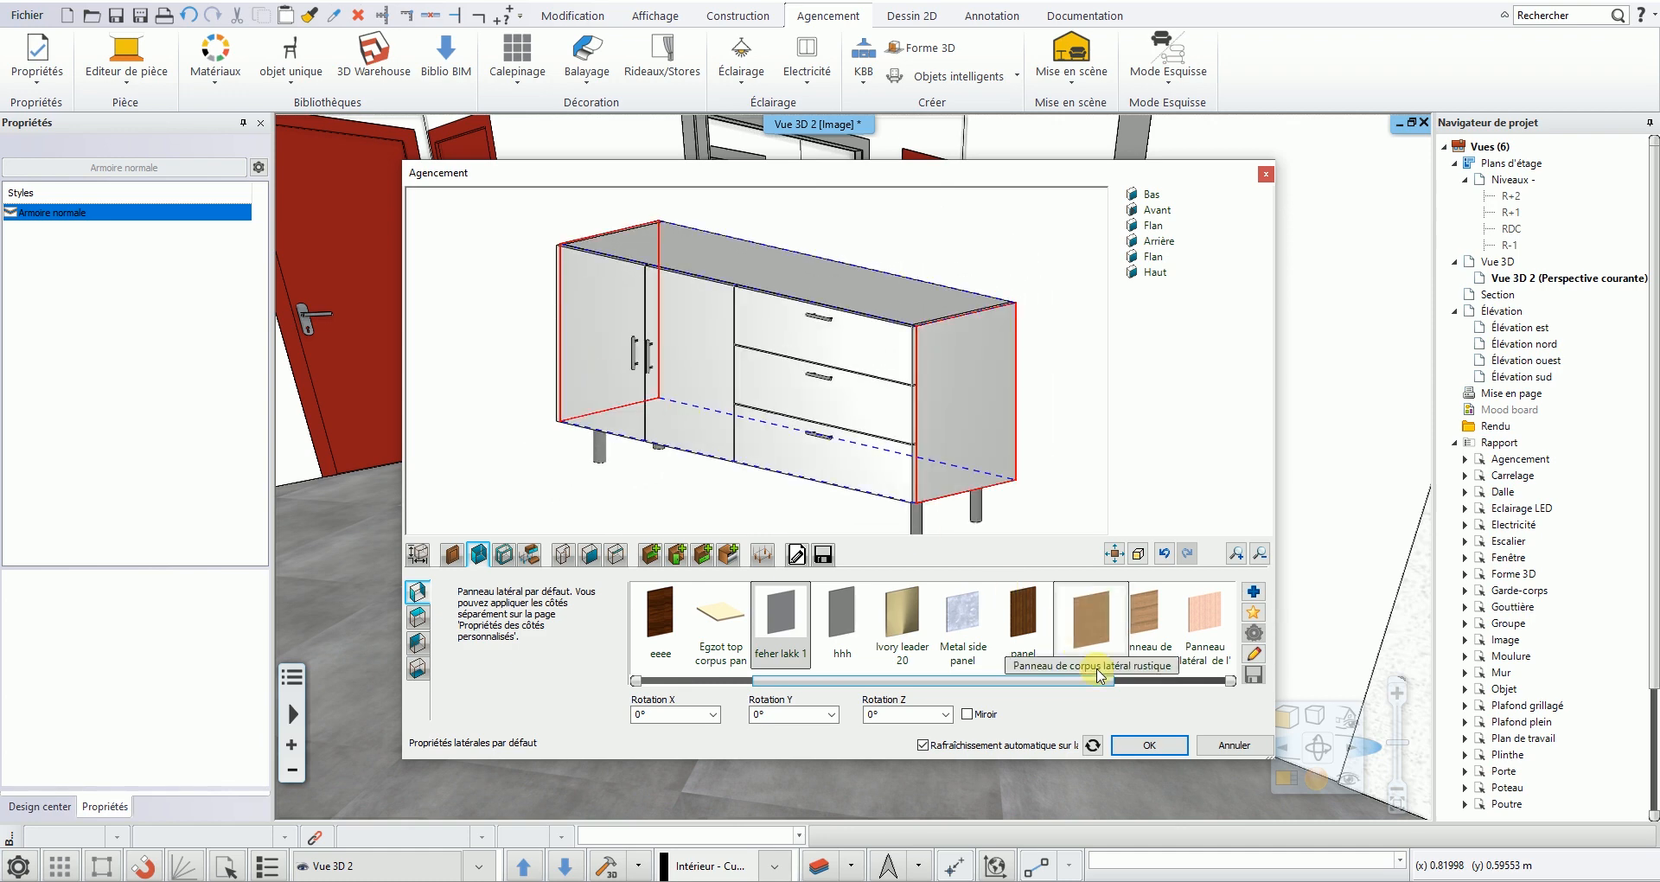
- Confirm the cabinet and place it against the wall beneath the interior window, about 0.77 m from the corner near the glazed doors
{"action": "left_click", "coordinate": [1150, 746]}
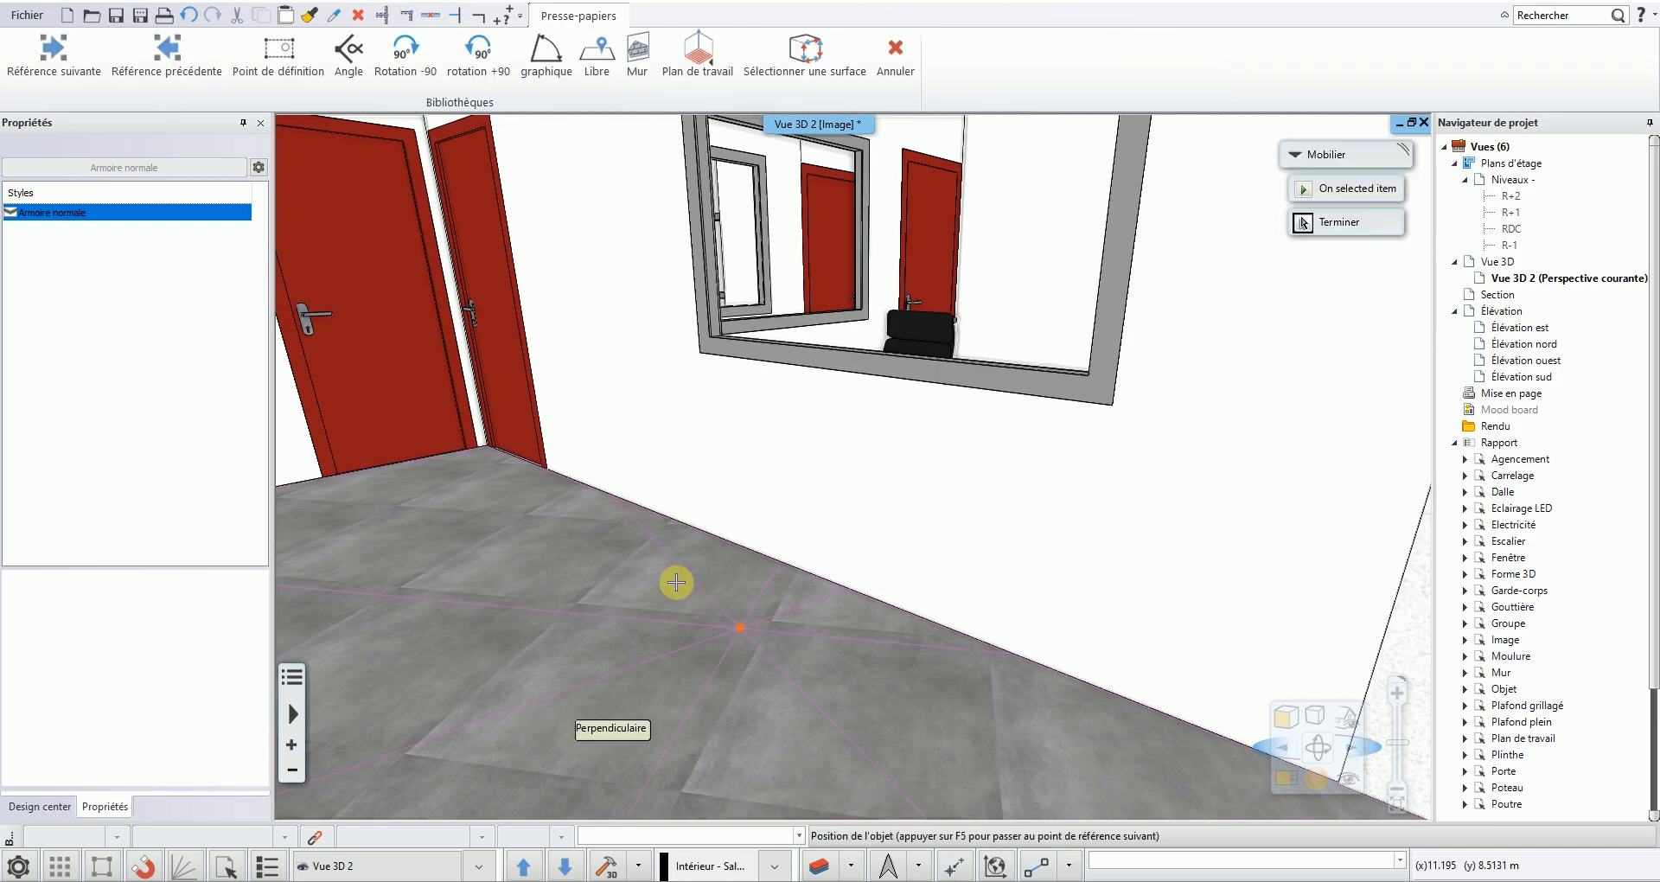
{"action": "scroll", "coordinate": [533, 638], "scroll_direction": "down", "scroll_amount": 2}
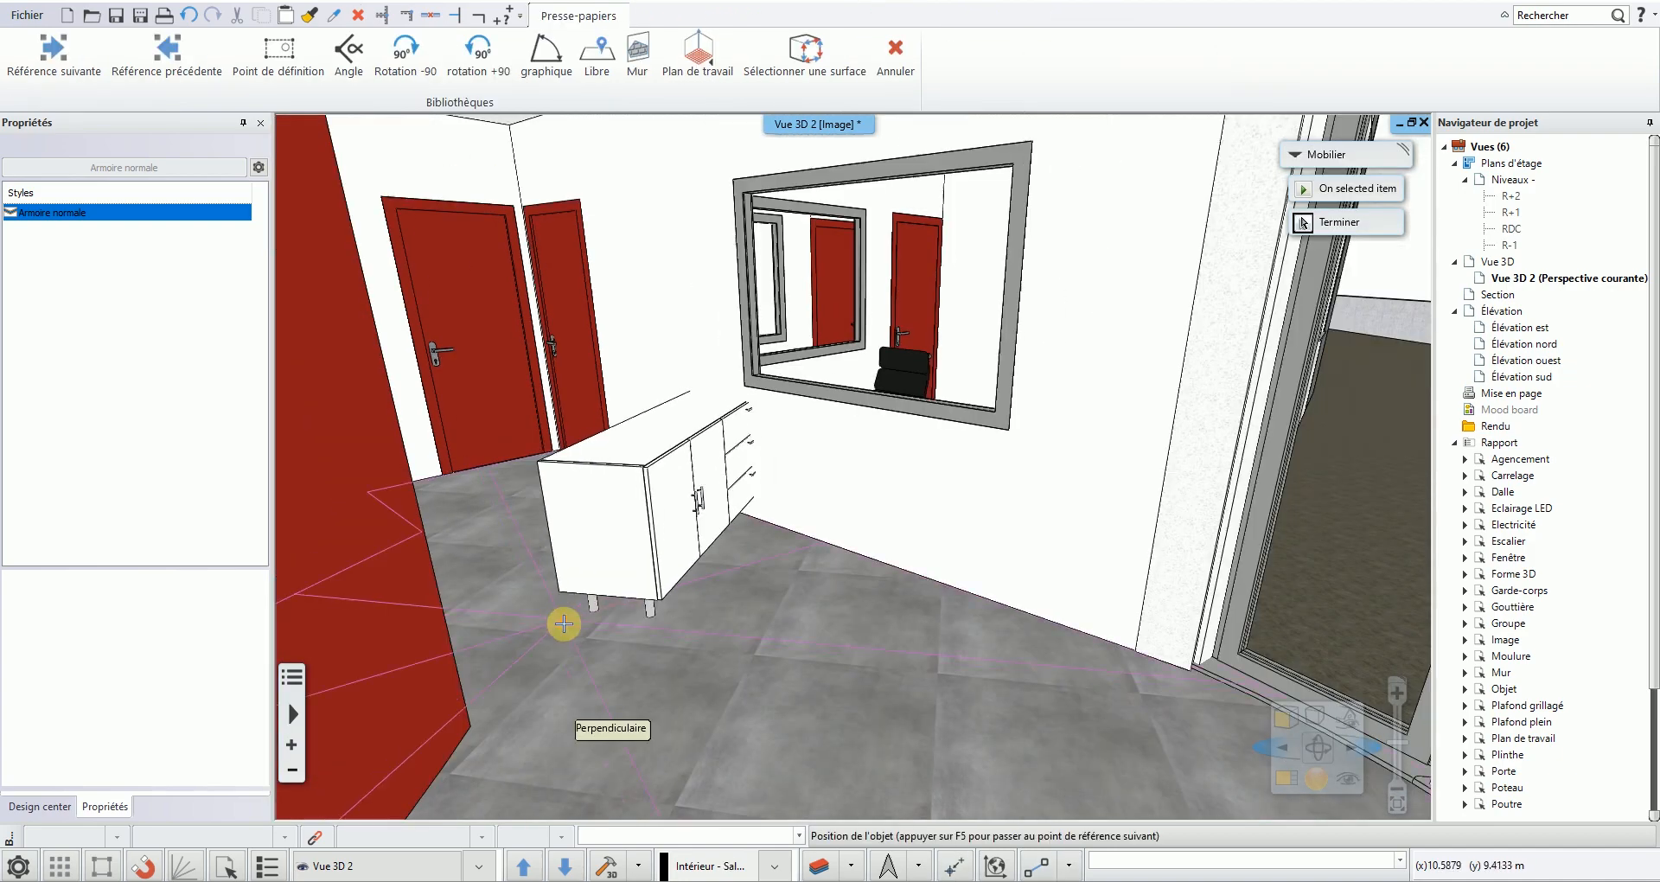
{"action": "scroll", "coordinate": [575, 725], "scroll_direction": "down", "scroll_amount": 3}
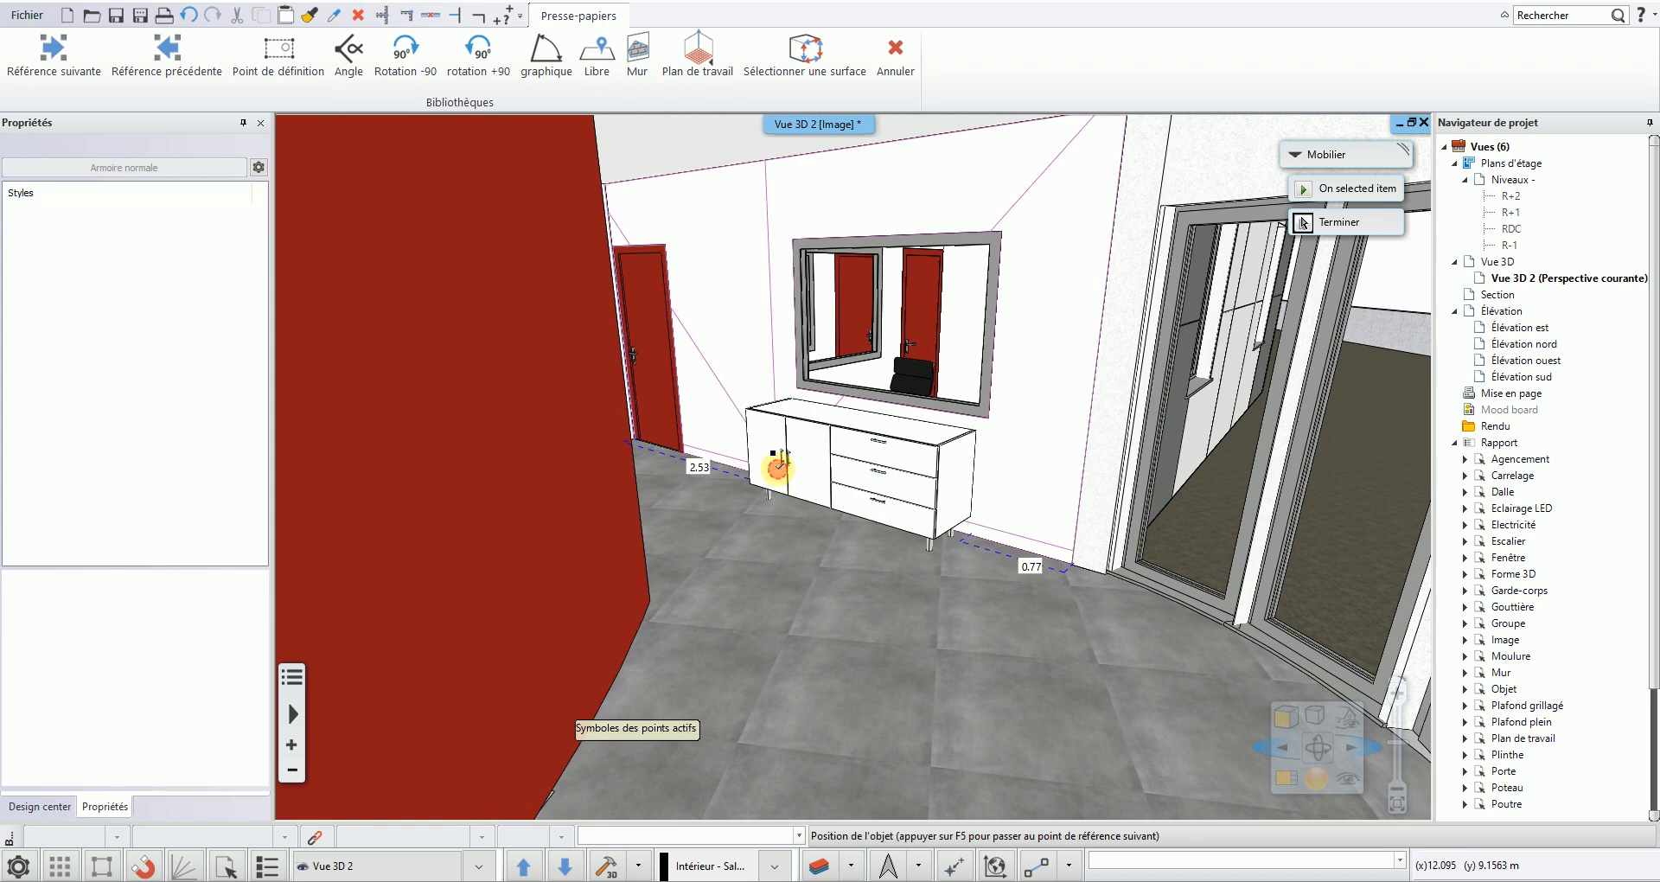
{"action": "key", "text": "Escape"}
- Set the 3D representation of the cabinets to Portes ouvertes to show the interior shelves and drawers
{"action": "scroll", "coordinate": [869, 459], "scroll_direction": "up", "scroll_amount": 2}
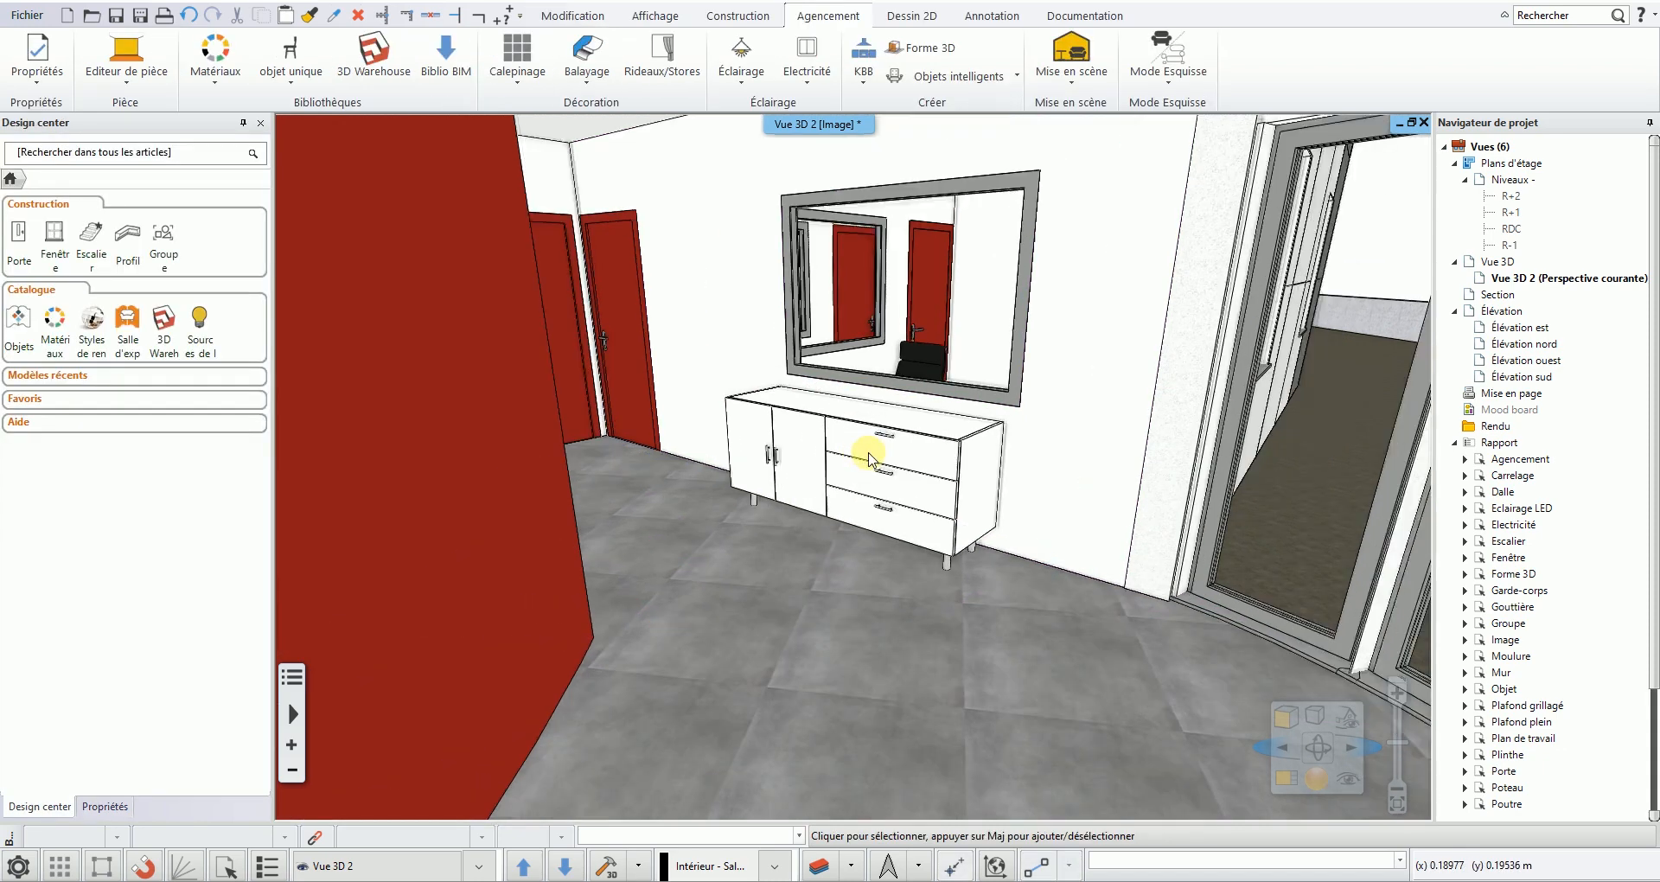
{"action": "scroll", "coordinate": [869, 459], "scroll_direction": "up", "scroll_amount": 2}
{"action": "middle_click_drag", "start_coordinate": [935, 383], "coordinate": [857, 395]}
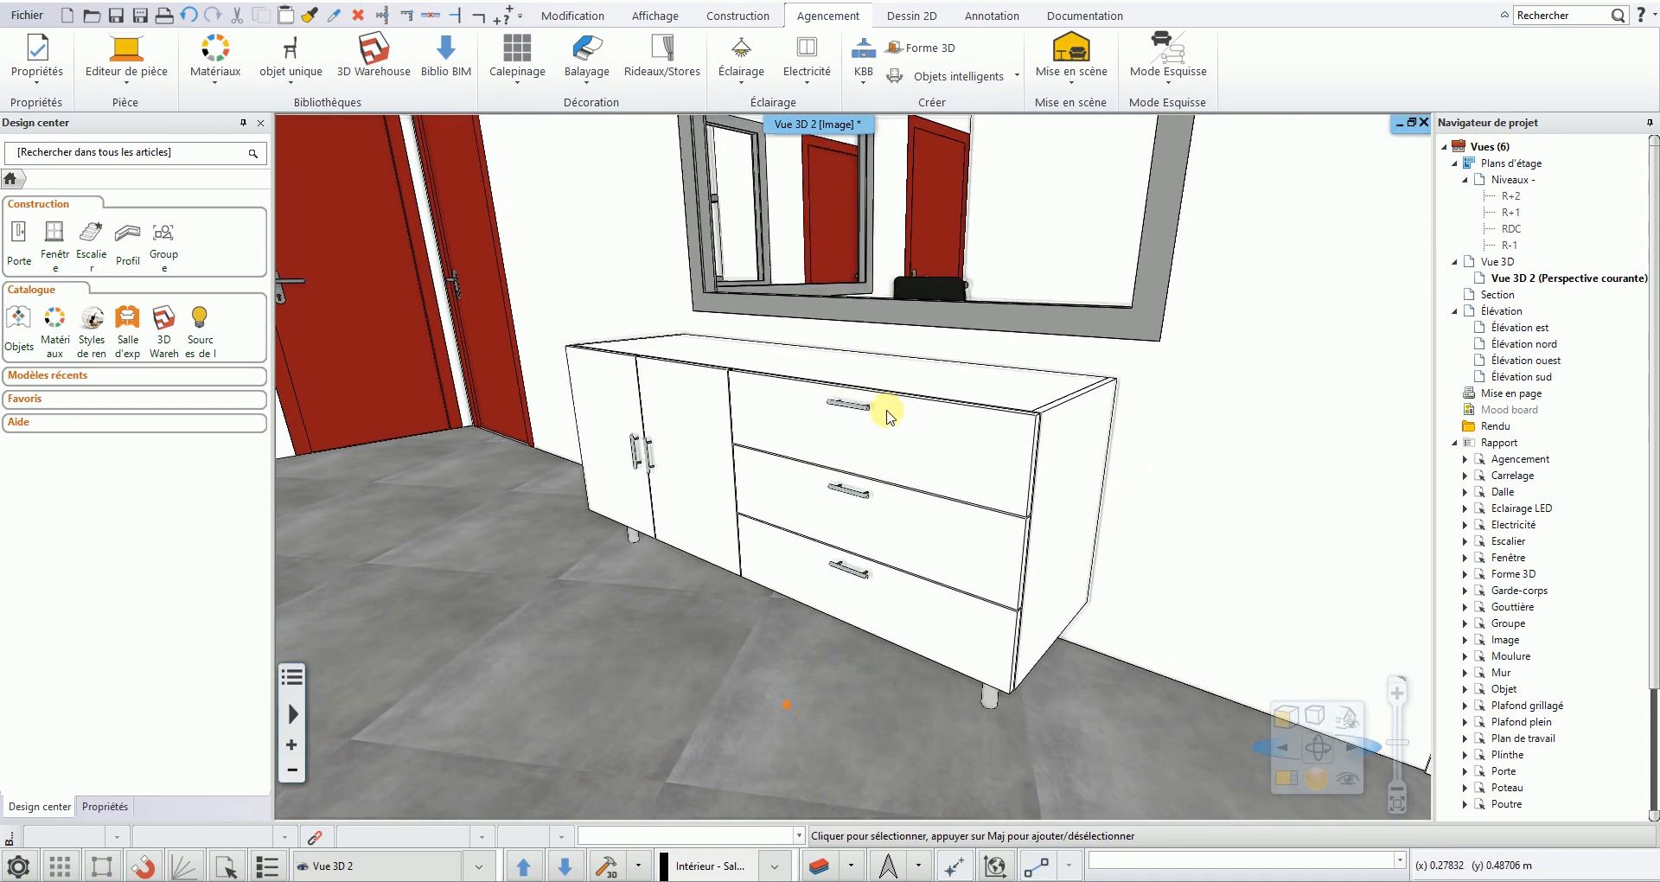
{"action": "left_click", "coordinate": [864, 82]}
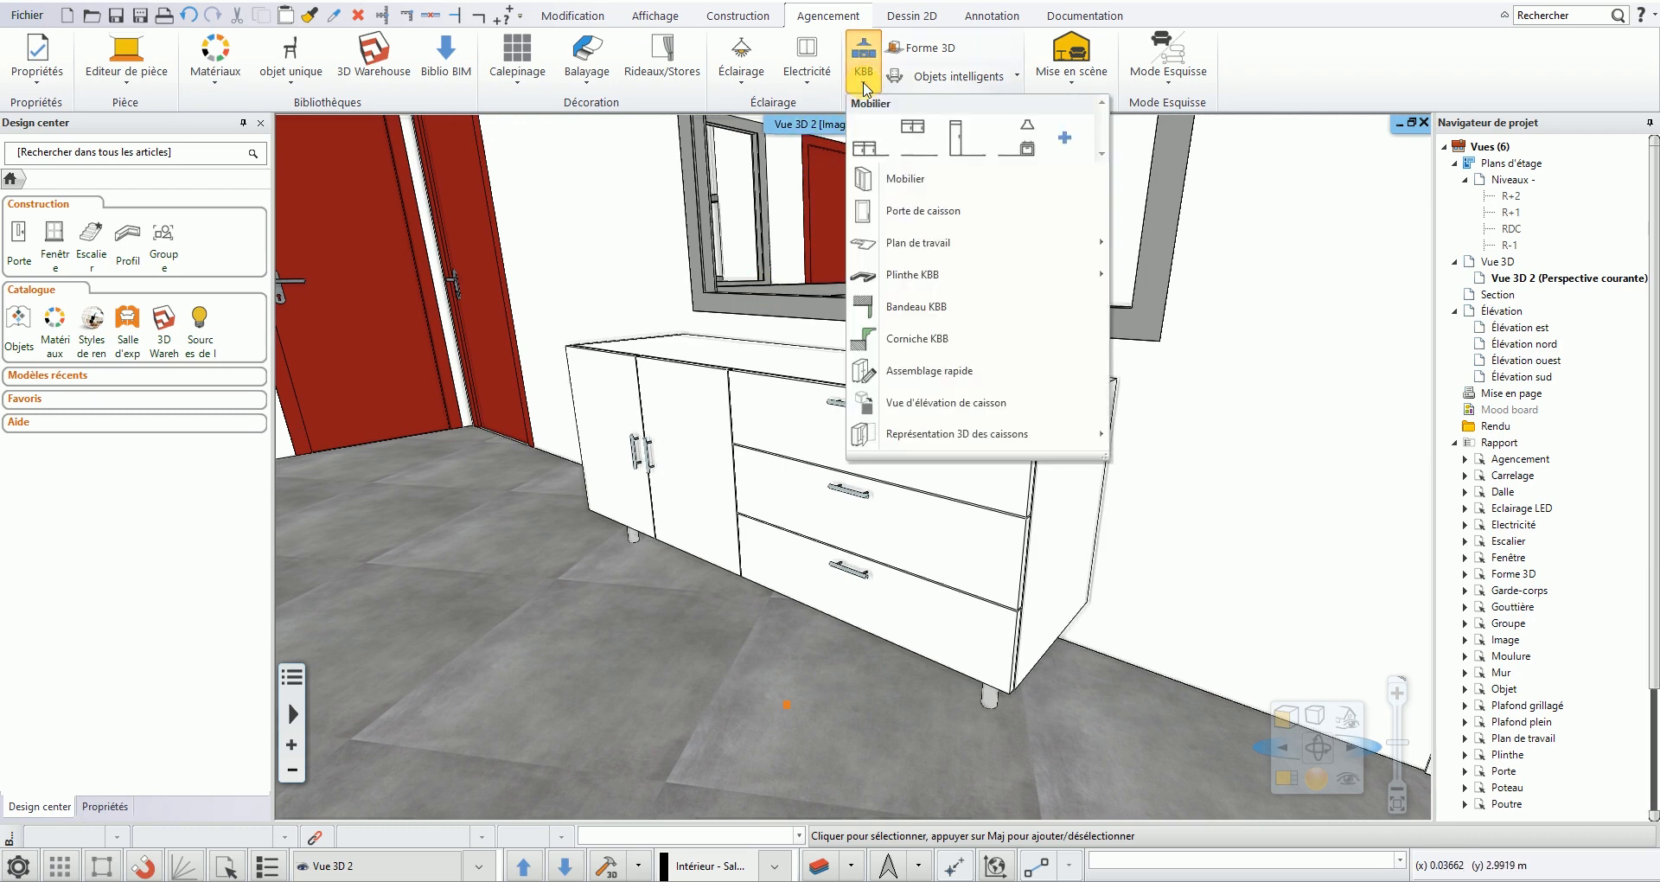
{"action": "mouse_move", "coordinate": [973, 437]}
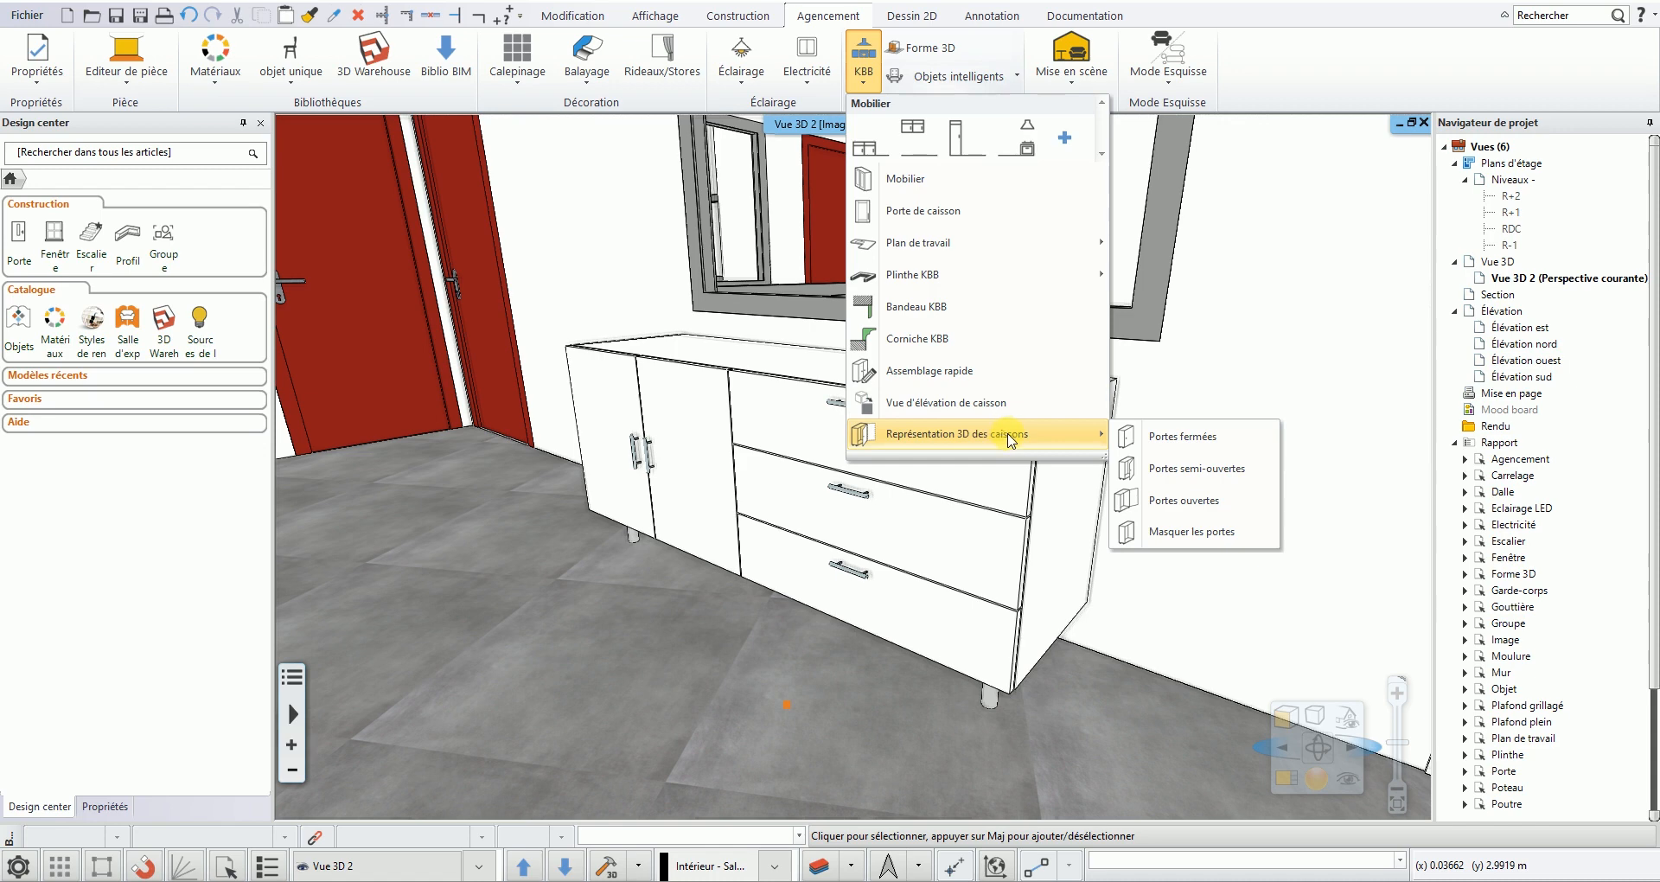
{"action": "left_click", "coordinate": [1201, 512]}
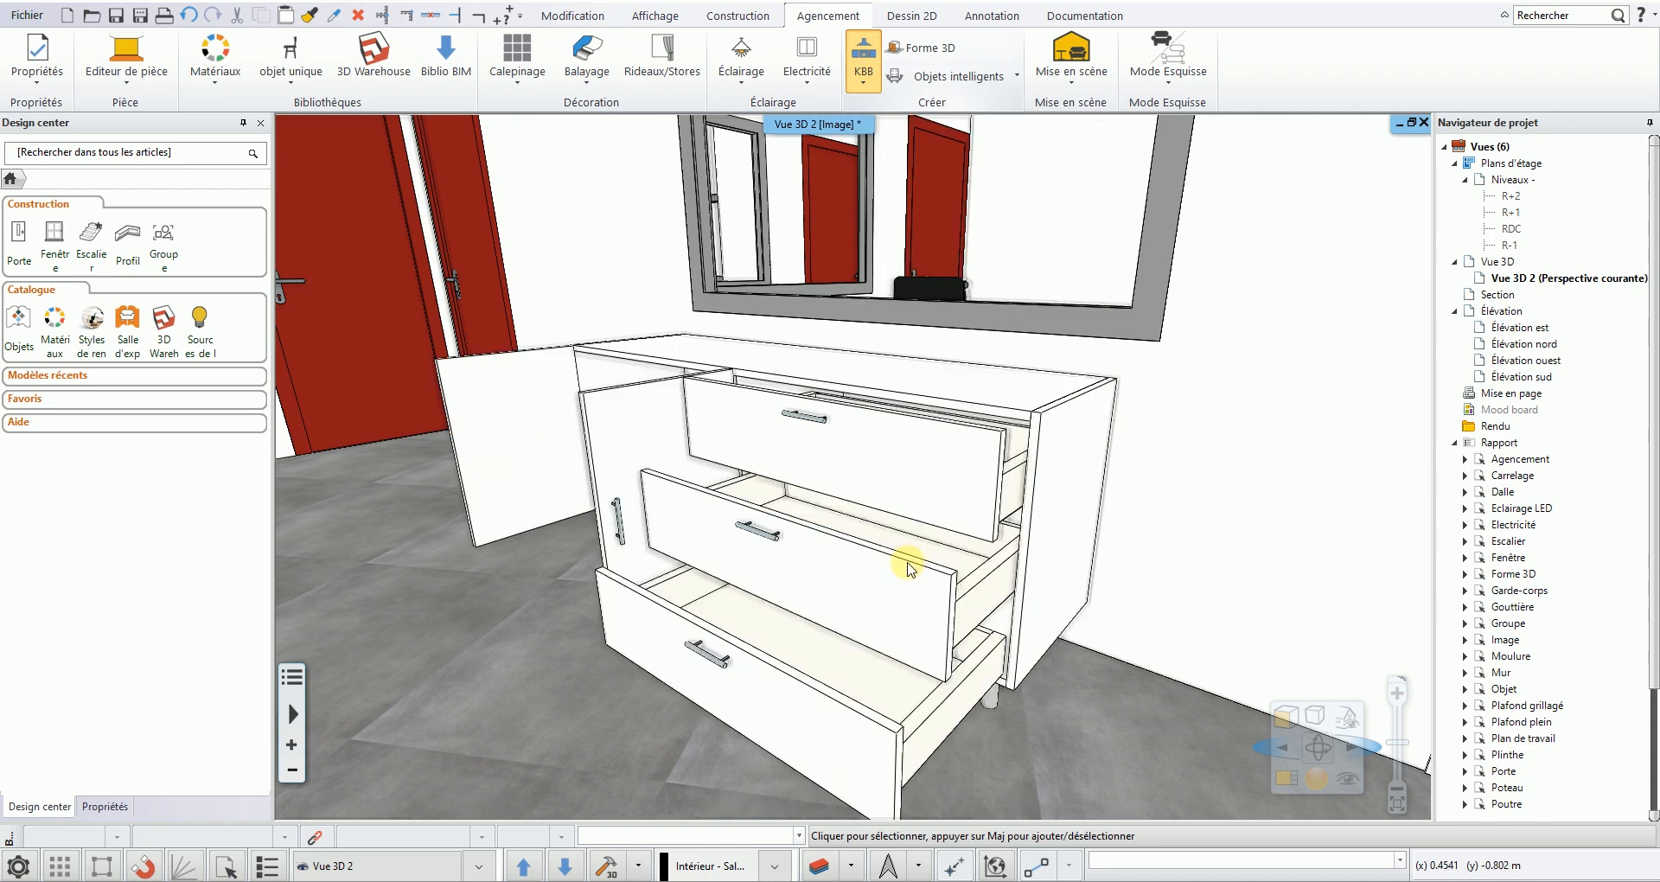
{"action": "mouse_move", "coordinate": [899, 566]}
{"action": "middle_mouse_down"}
{"action": "mouse_move", "coordinate": [882, 552]}
{"action": "mouse_move", "coordinate": [928, 565]}
{"action": "middle_mouse_up"}
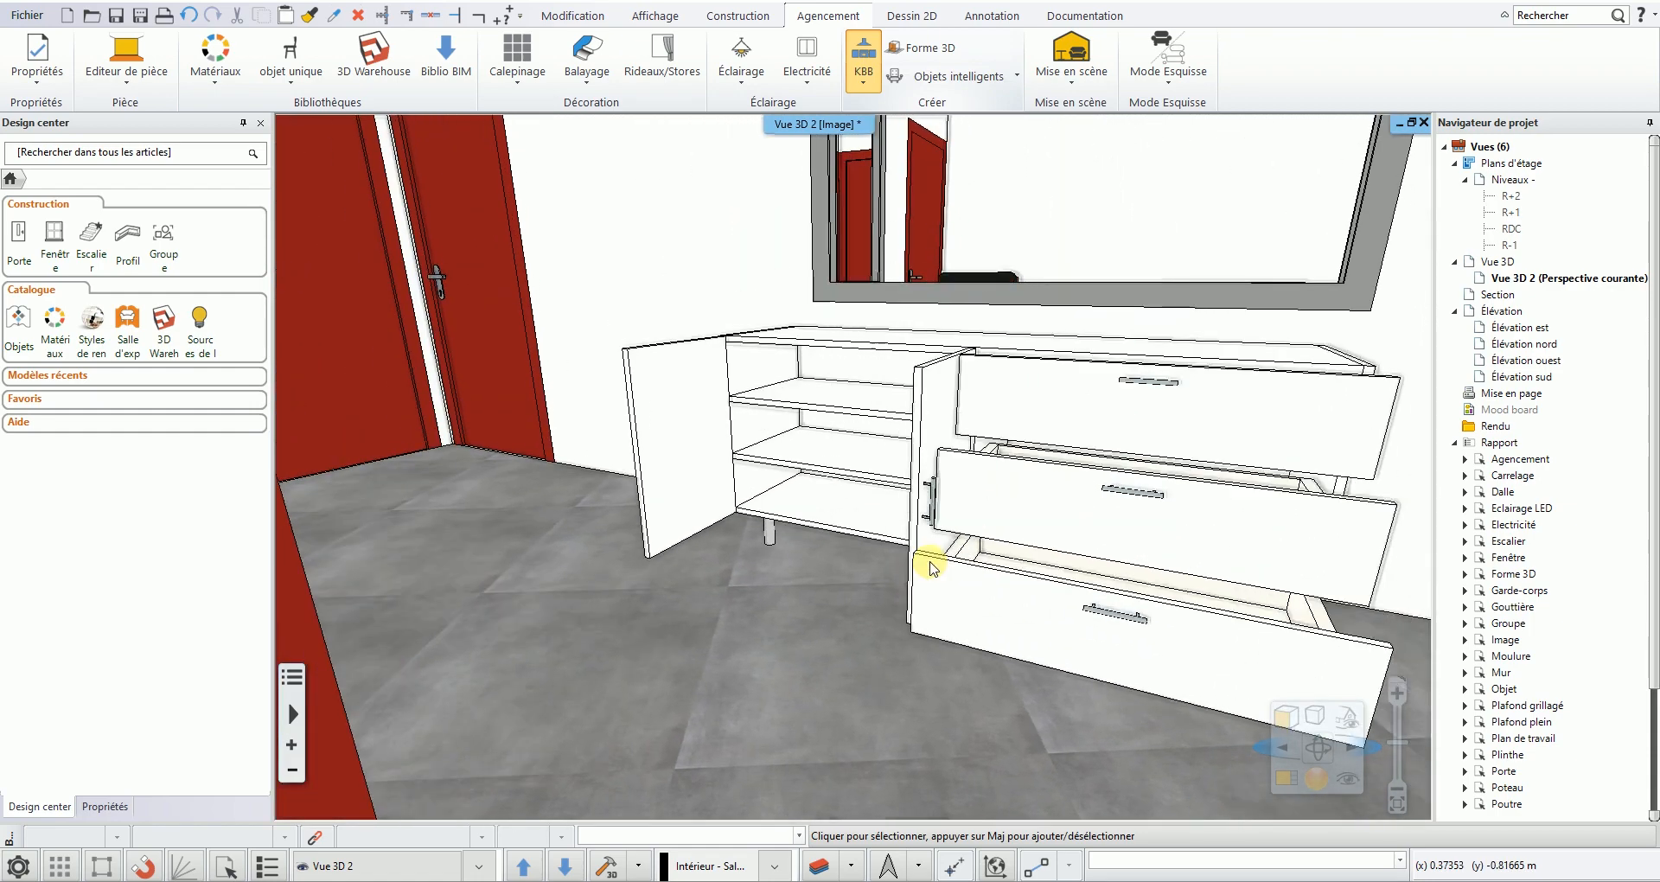
{"action": "scroll", "coordinate": [867, 471], "scroll_direction": "up", "scroll_amount": 3}
{"action": "middle_click_drag", "start_coordinate": [869, 467], "coordinate": [879, 505]}
{"action": "scroll", "coordinate": [879, 507], "scroll_direction": "down", "scroll_amount": 5}
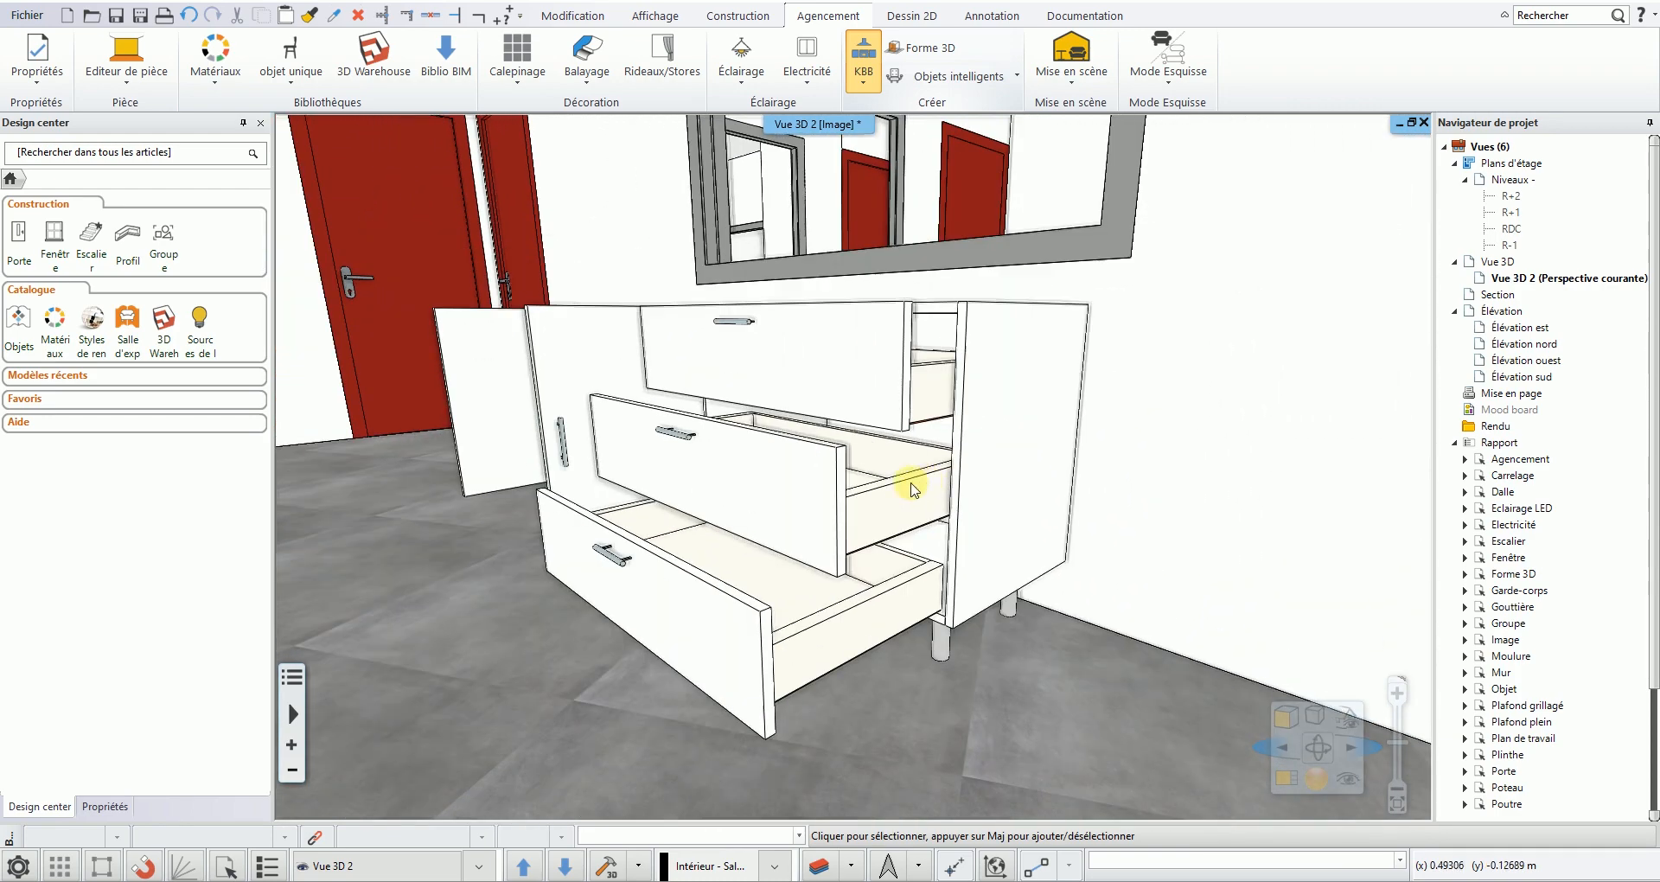
- Apply the g540 material from the COULEURS, Autre category to the cabinet's fronts and panels
{"action": "left_click", "coordinate": [66, 331]}
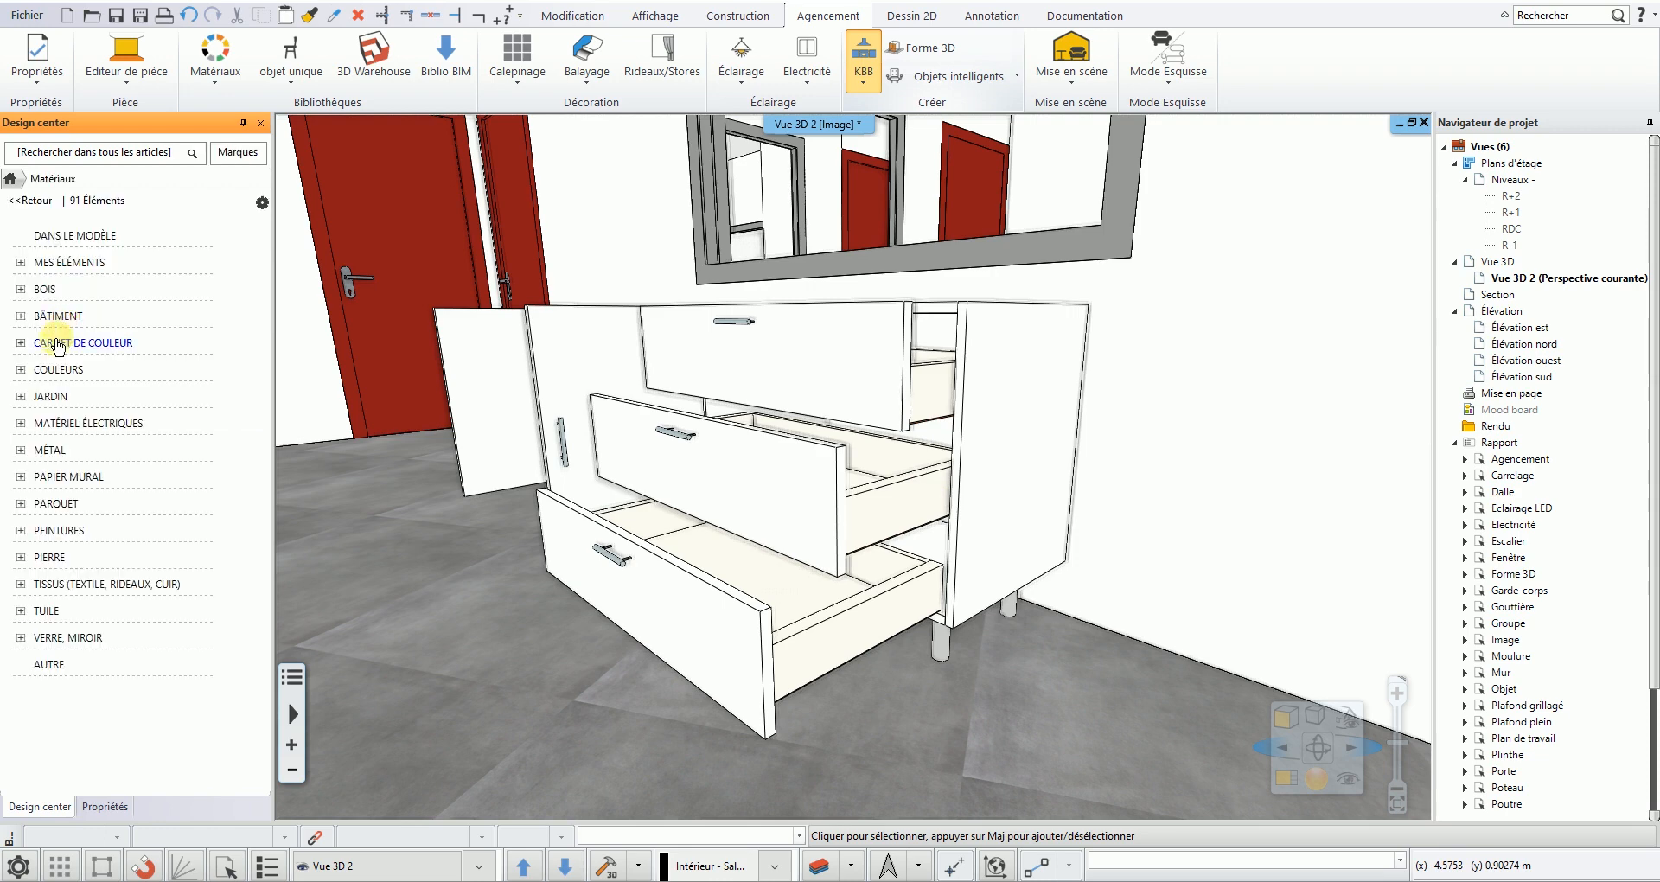
{"action": "left_click", "coordinate": [26, 373]}
{"action": "left_click", "coordinate": [55, 397]}
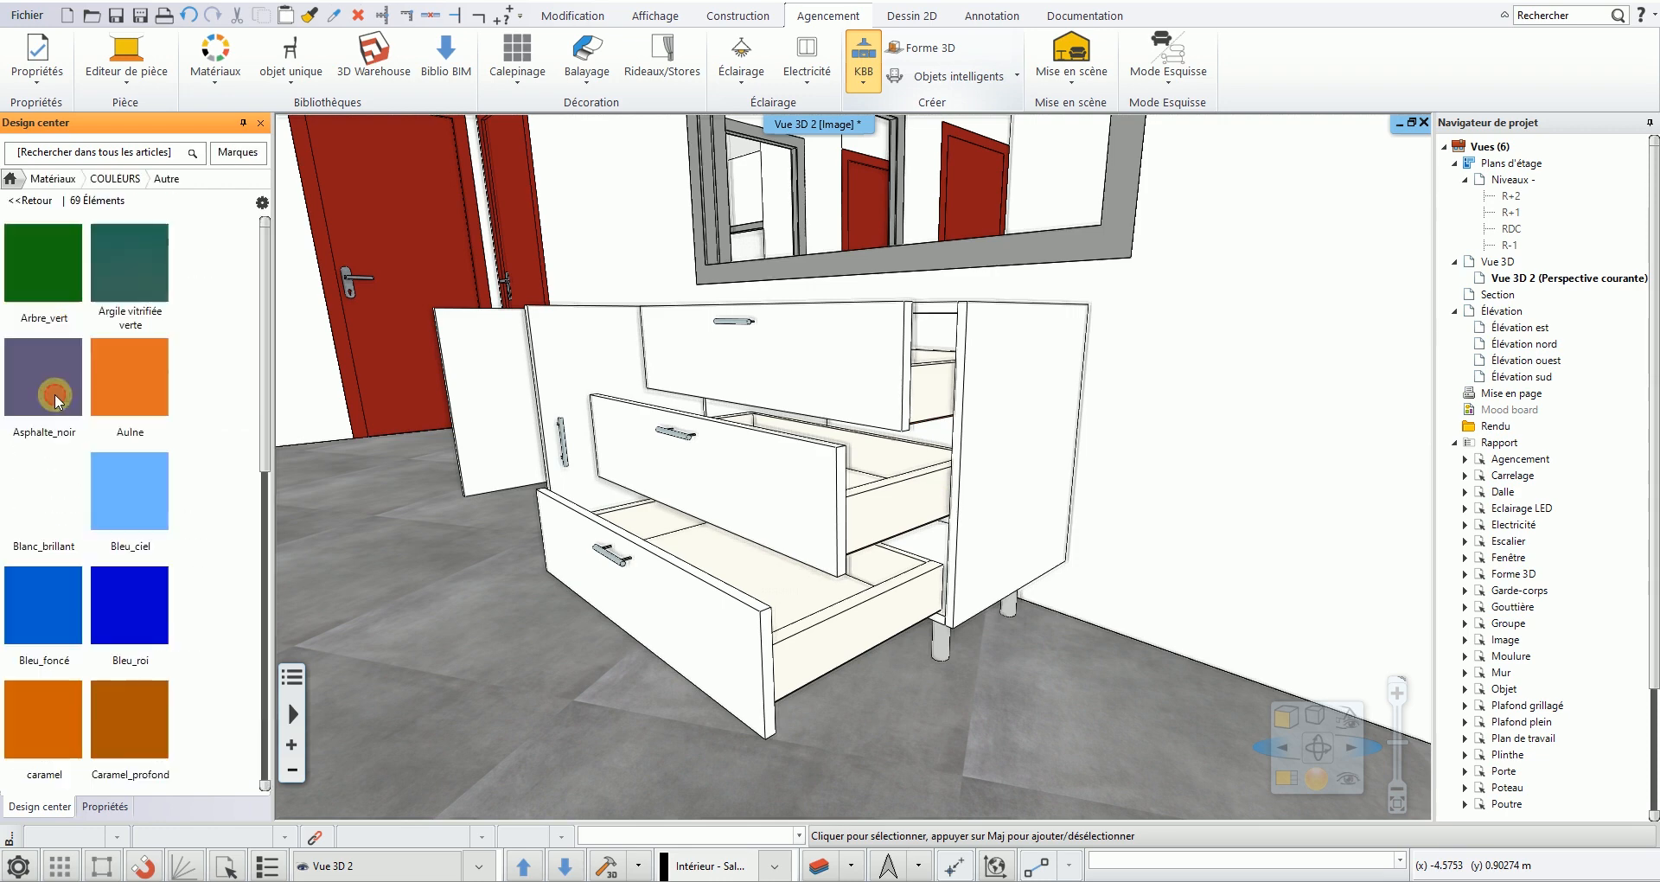
{"action": "scroll", "coordinate": [216, 517], "scroll_direction": "down", "scroll_amount": 5}
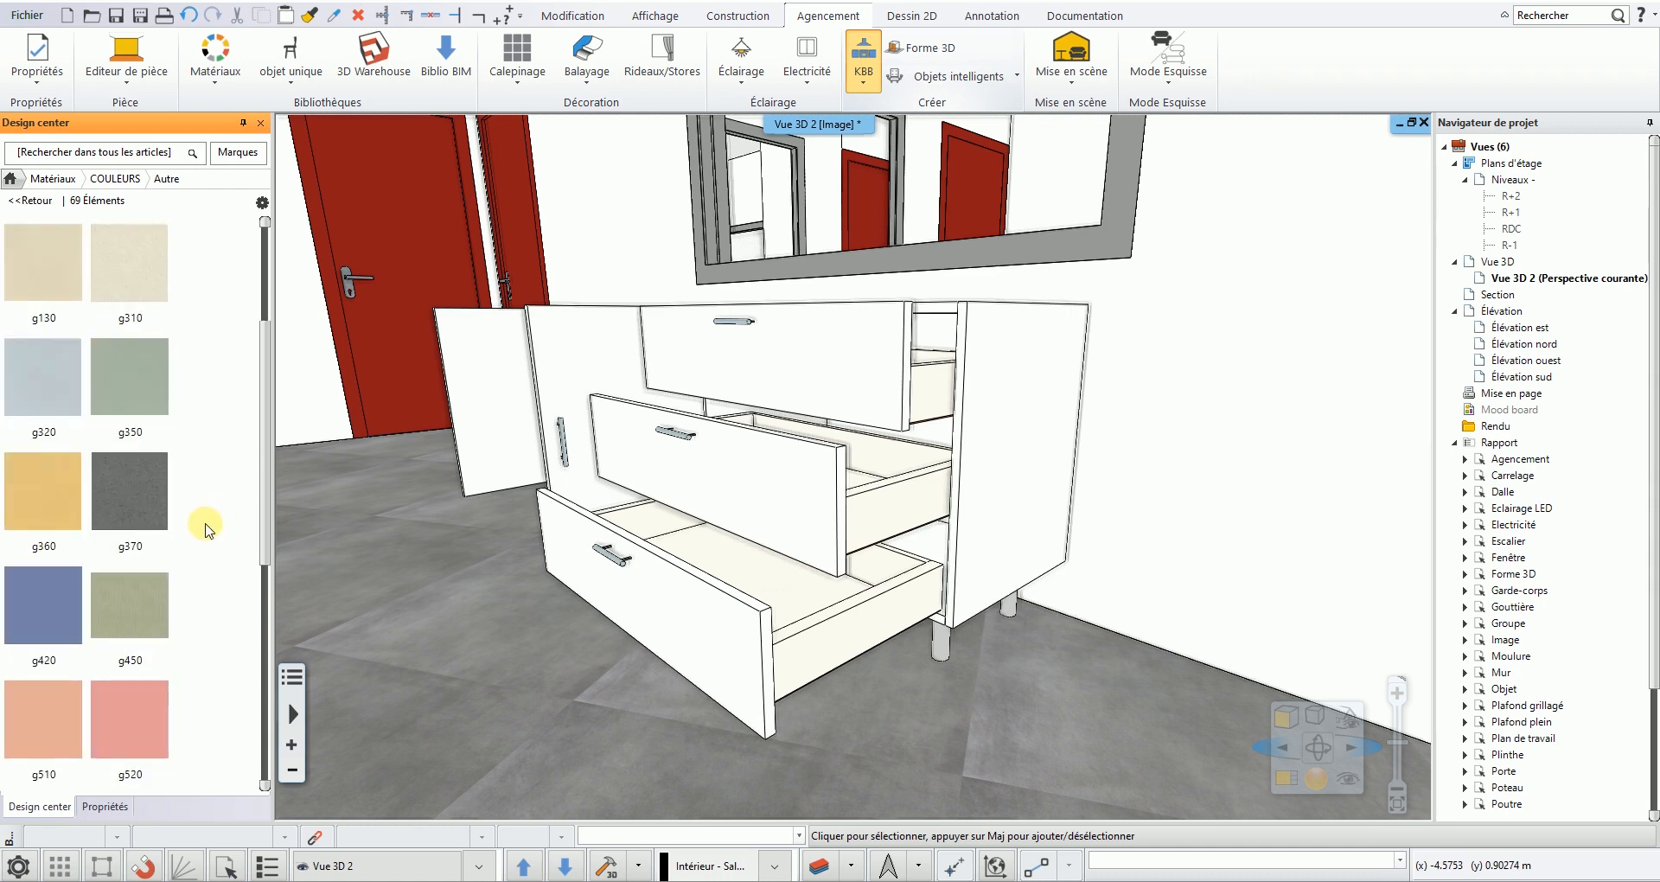
{"action": "scroll", "coordinate": [207, 529], "scroll_direction": "down", "scroll_amount": 5}
{"action": "scroll", "coordinate": [190, 517], "scroll_direction": "up", "scroll_amount": 3}
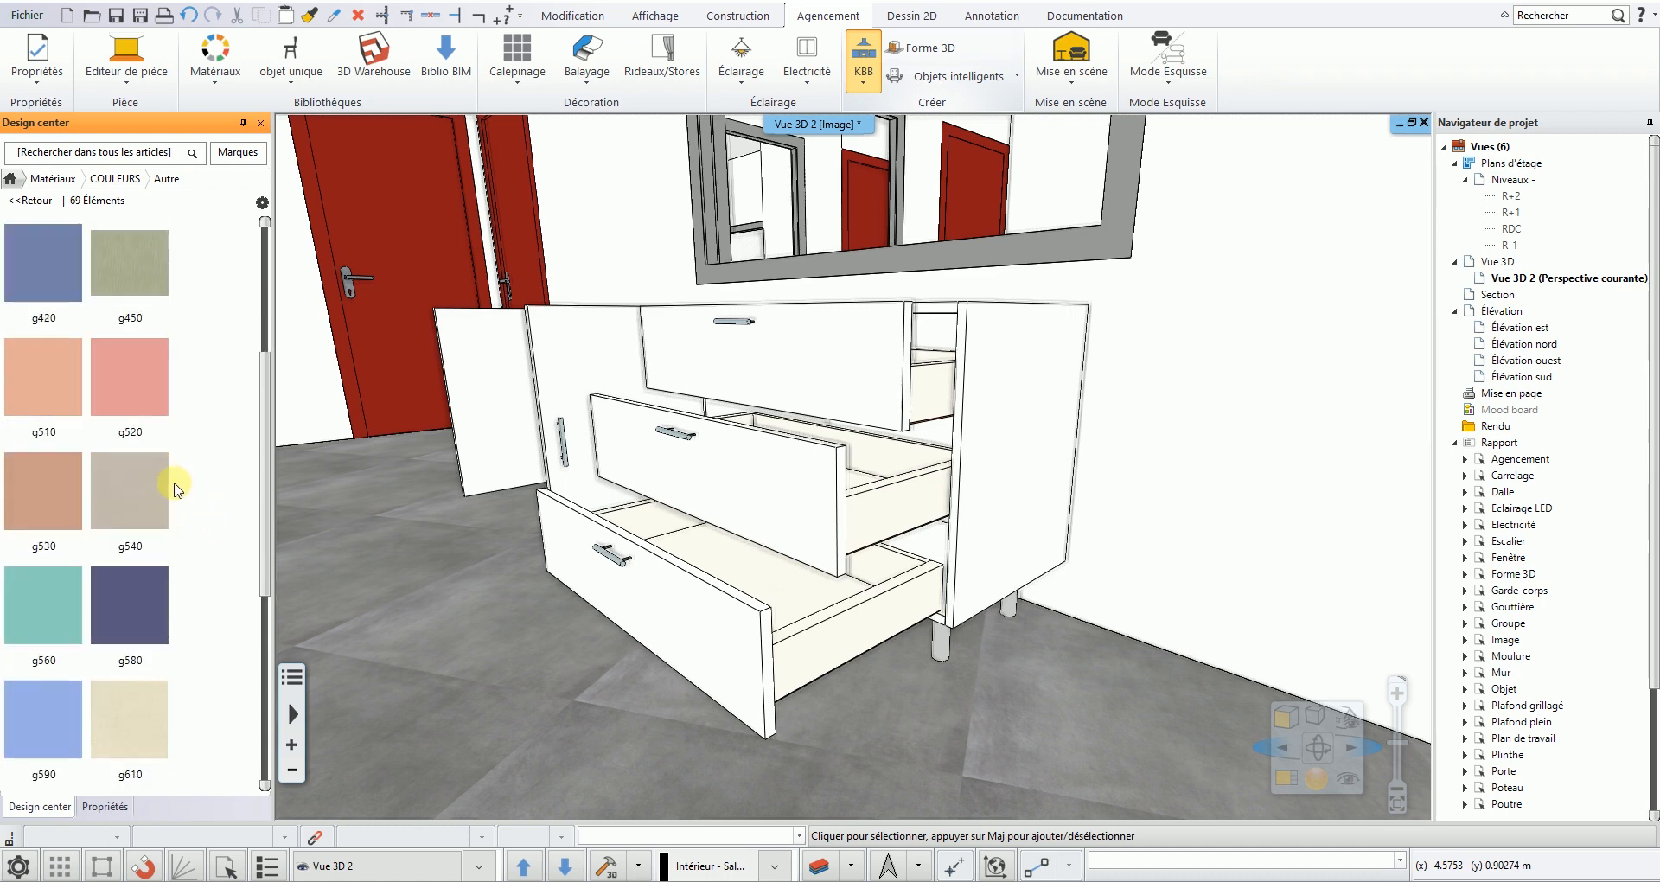
{"action": "left_click_drag", "start_coordinate": [142, 497], "coordinate": [708, 499]}
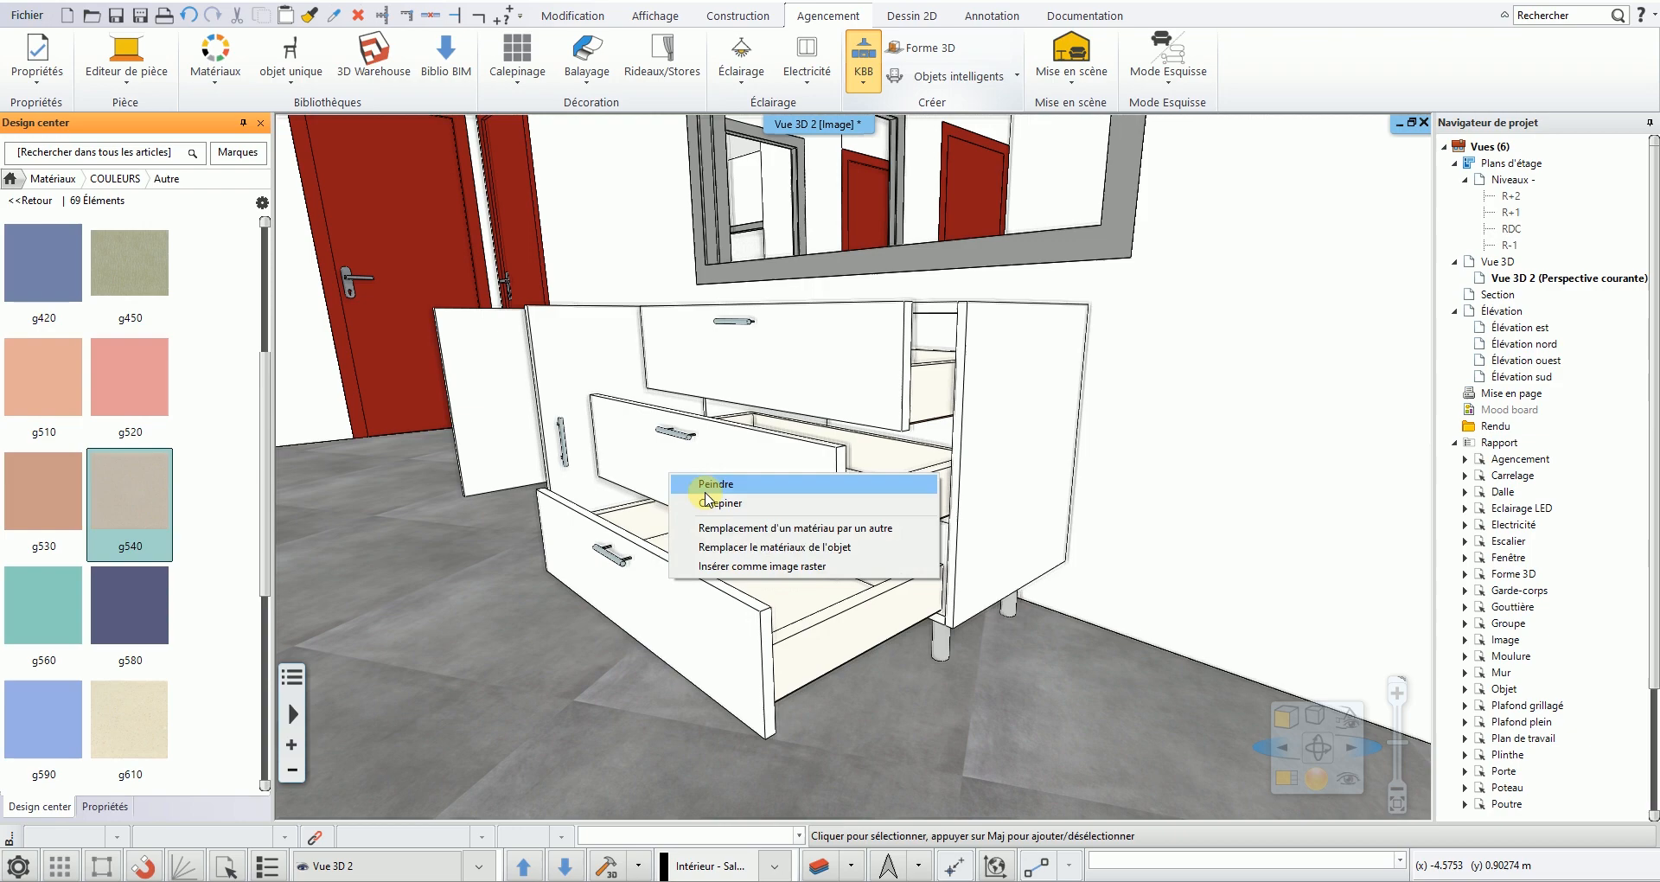
{"action": "left_click", "coordinate": [761, 565]}
{"action": "left_click", "coordinate": [772, 508]}
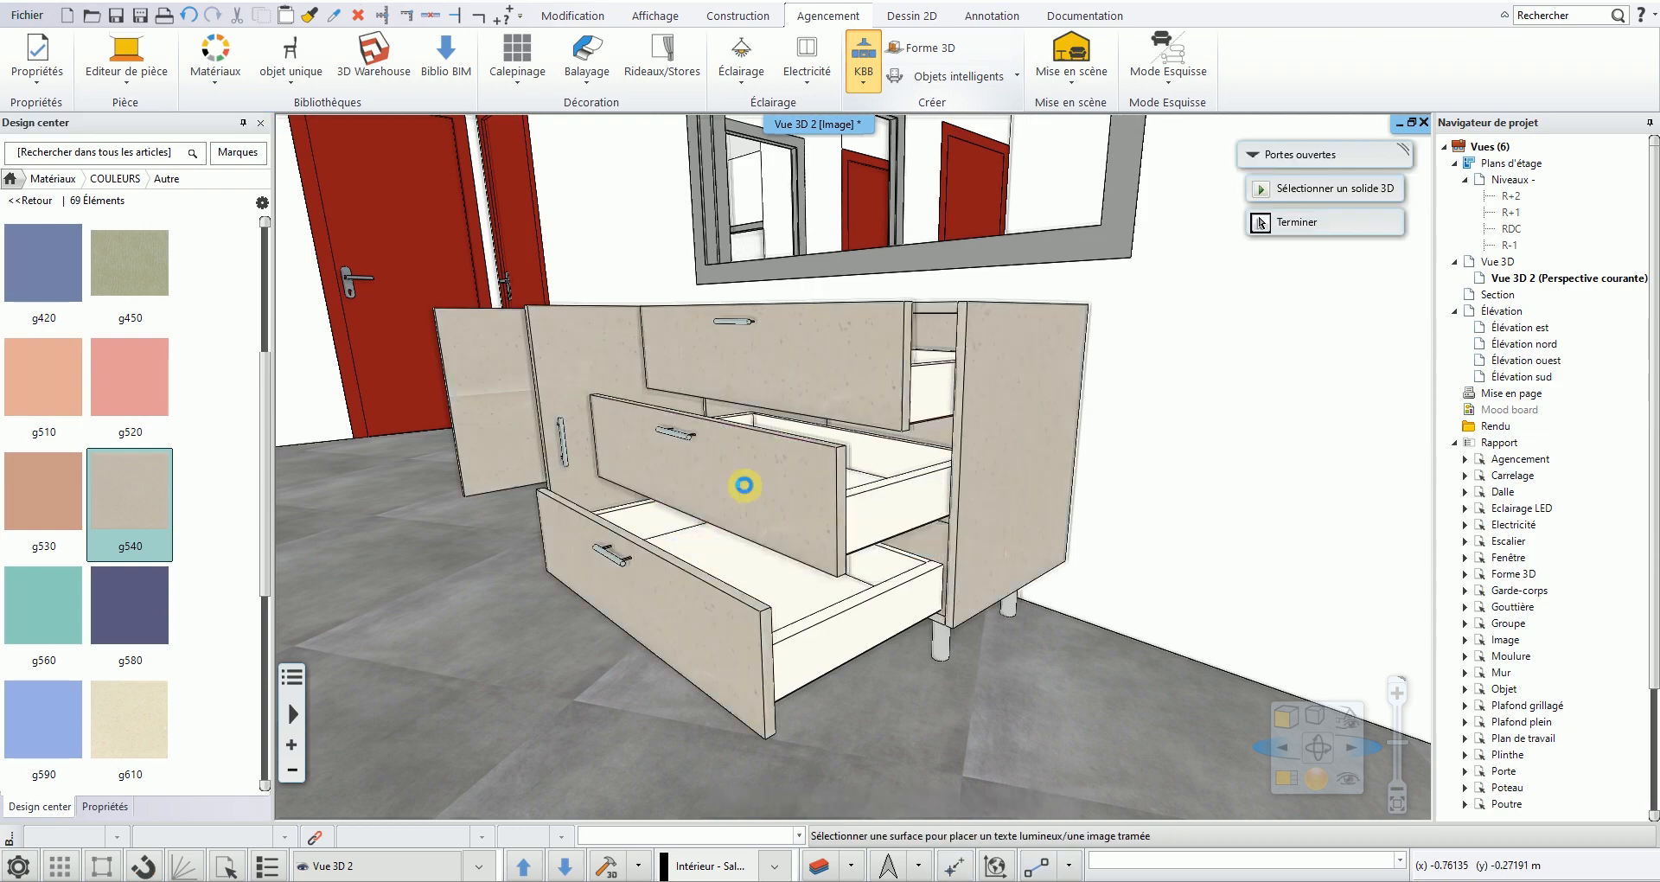
{"action": "key", "text": "Escape"}
{"action": "mouse_move", "coordinate": [738, 467]}
{"action": "middle_mouse_down"}
{"action": "mouse_move", "coordinate": [696, 471]}
{"action": "mouse_move", "coordinate": [769, 488]}
{"action": "mouse_move", "coordinate": [767, 470]}
{"action": "mouse_move", "coordinate": [744, 478]}
{"action": "middle_mouse_up"}
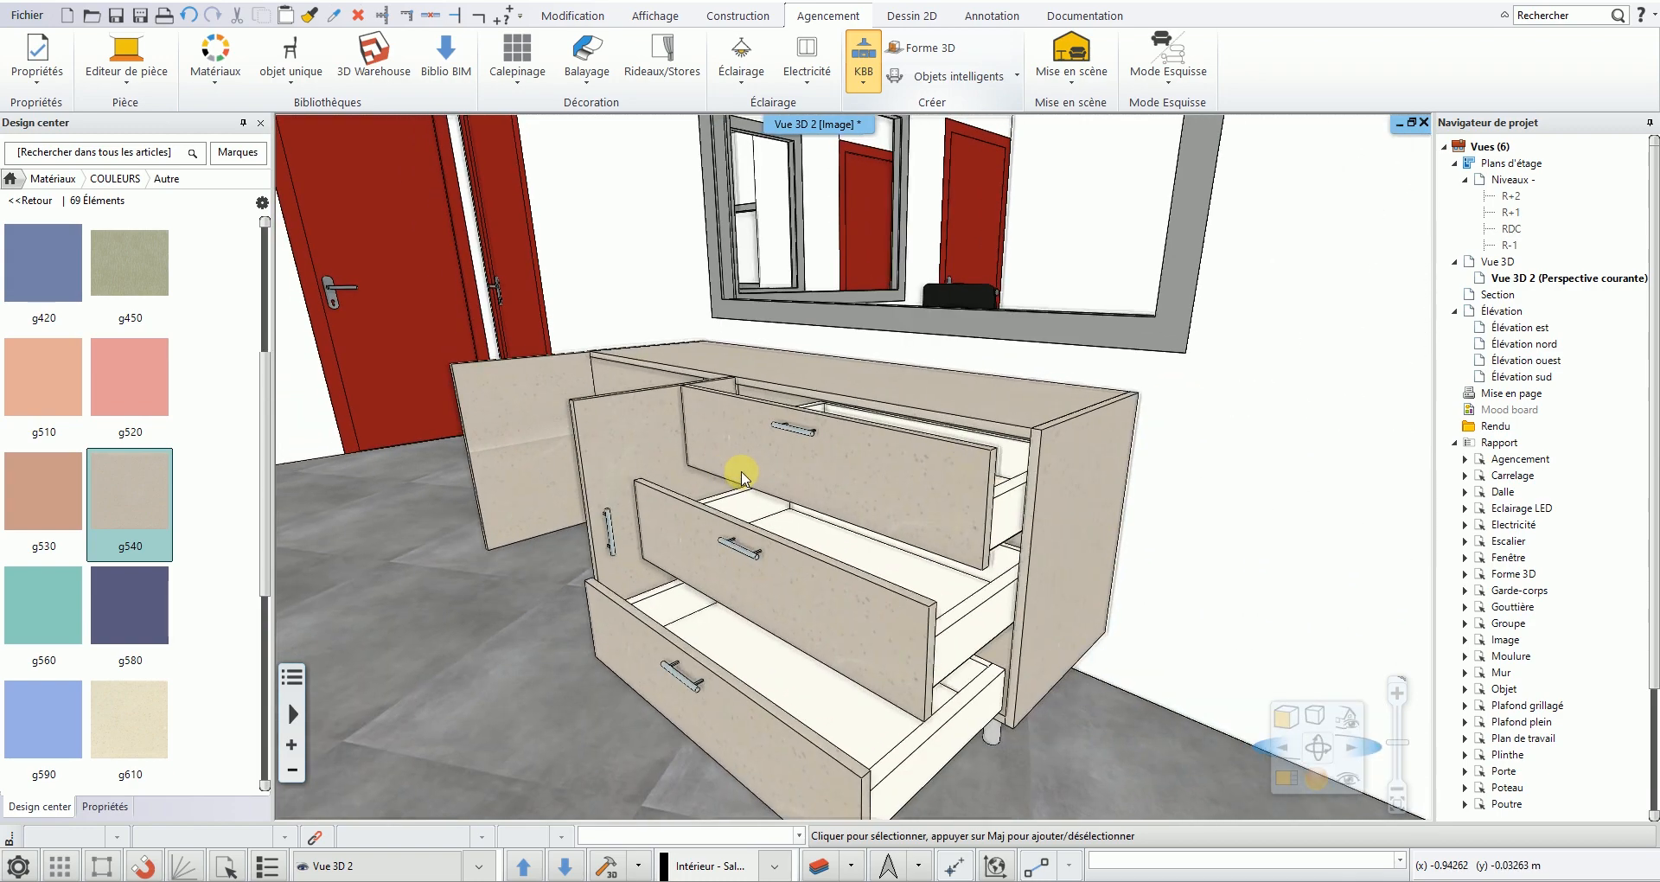
- On the RDC floor plan, start a cabinet cut list (Liste de coupe de caissons) using the Cabinet_cutlist template
{"action": "double_click", "coordinate": [1523, 228]}
{"action": "scroll", "coordinate": [743, 467], "scroll_direction": "up", "scroll_amount": 5}
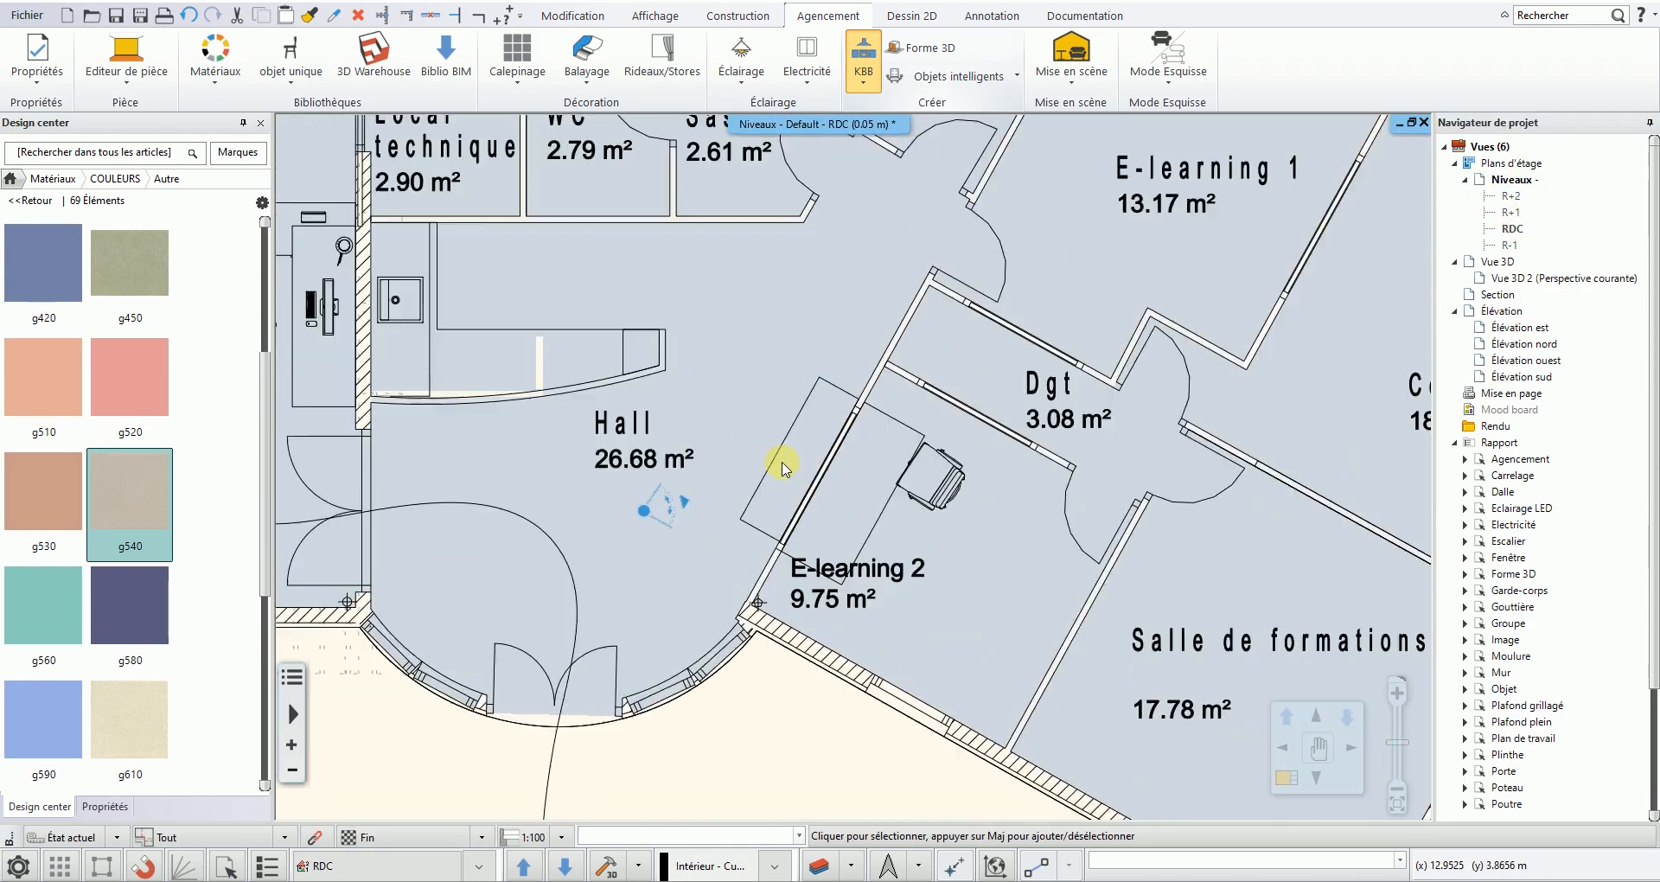
{"action": "scroll", "coordinate": [782, 468], "scroll_direction": "up", "scroll_amount": 1}
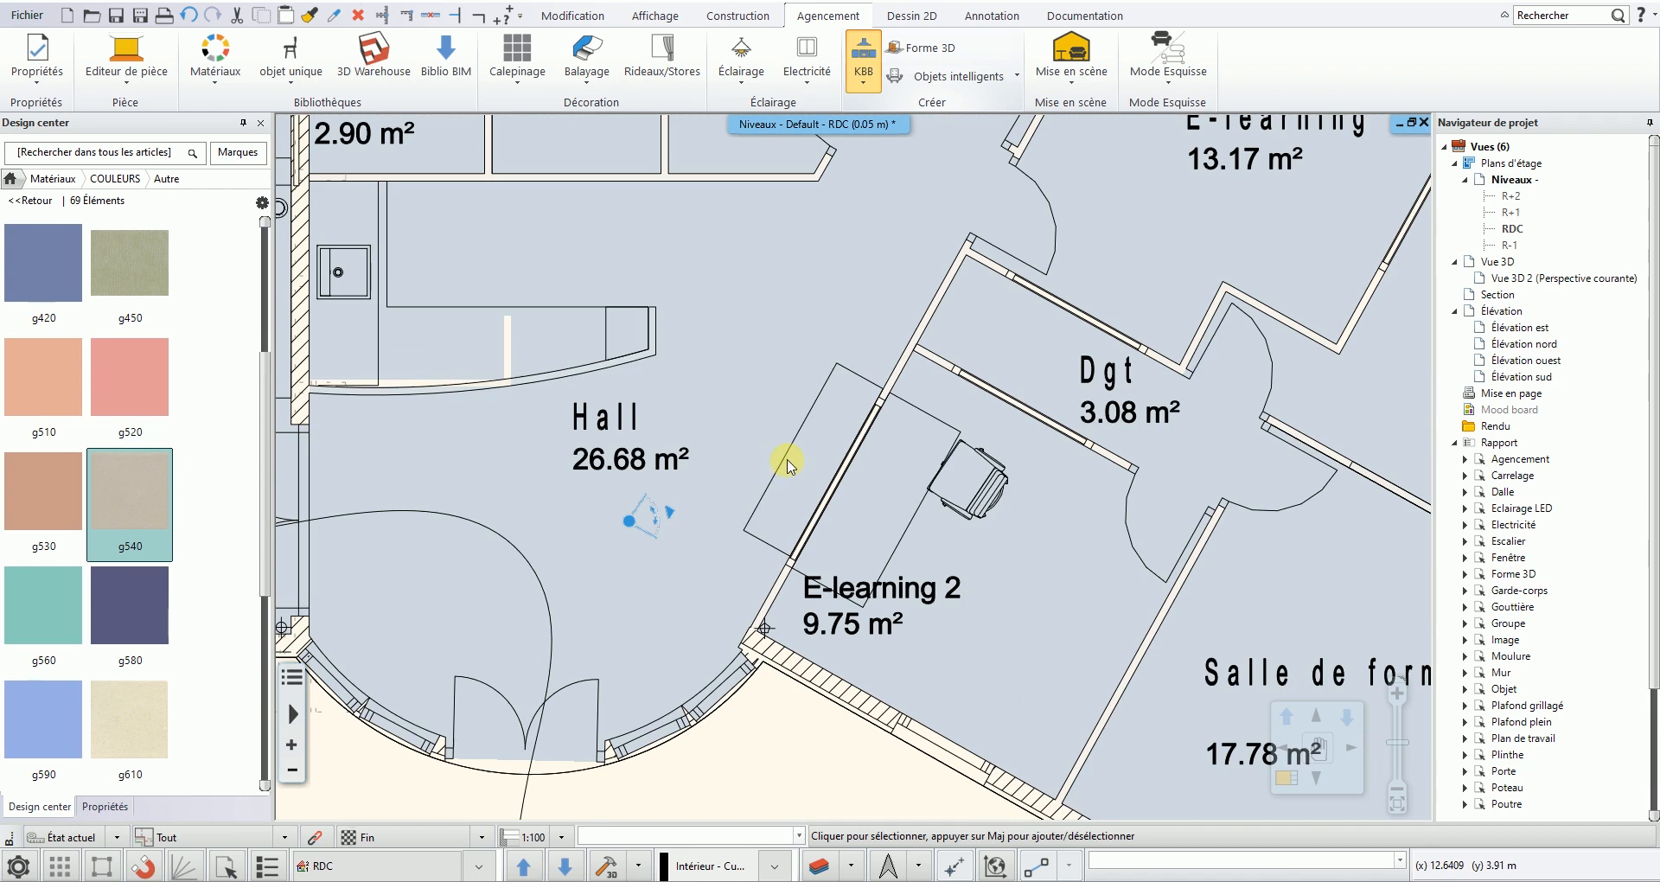
{"action": "left_click", "coordinate": [1075, 18]}
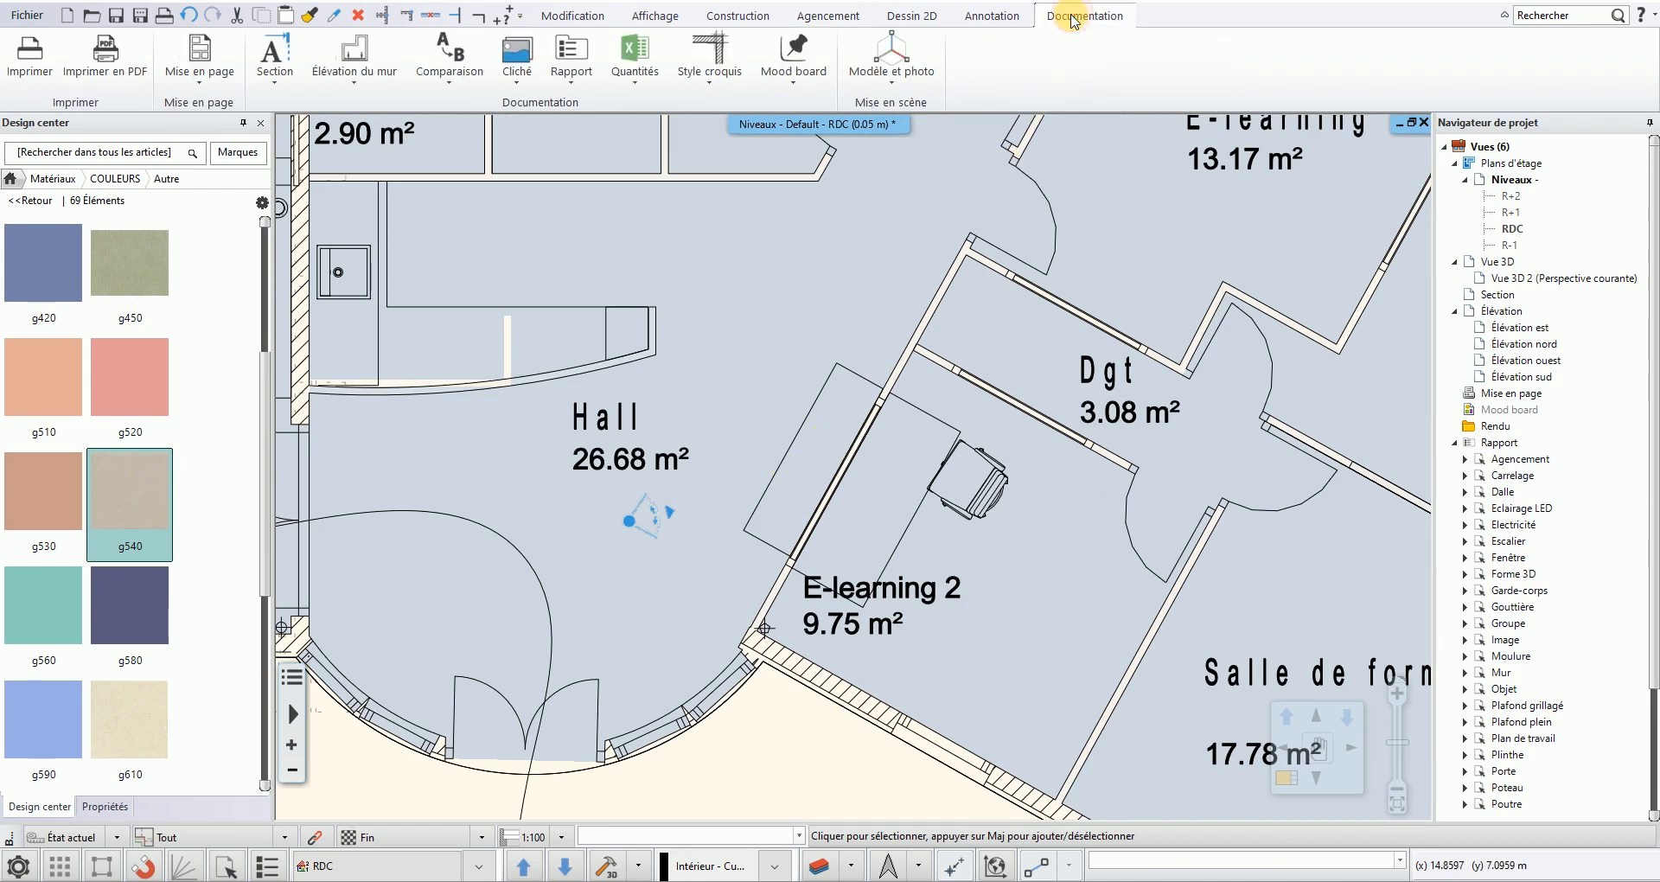
{"action": "left_click", "coordinate": [645, 91]}
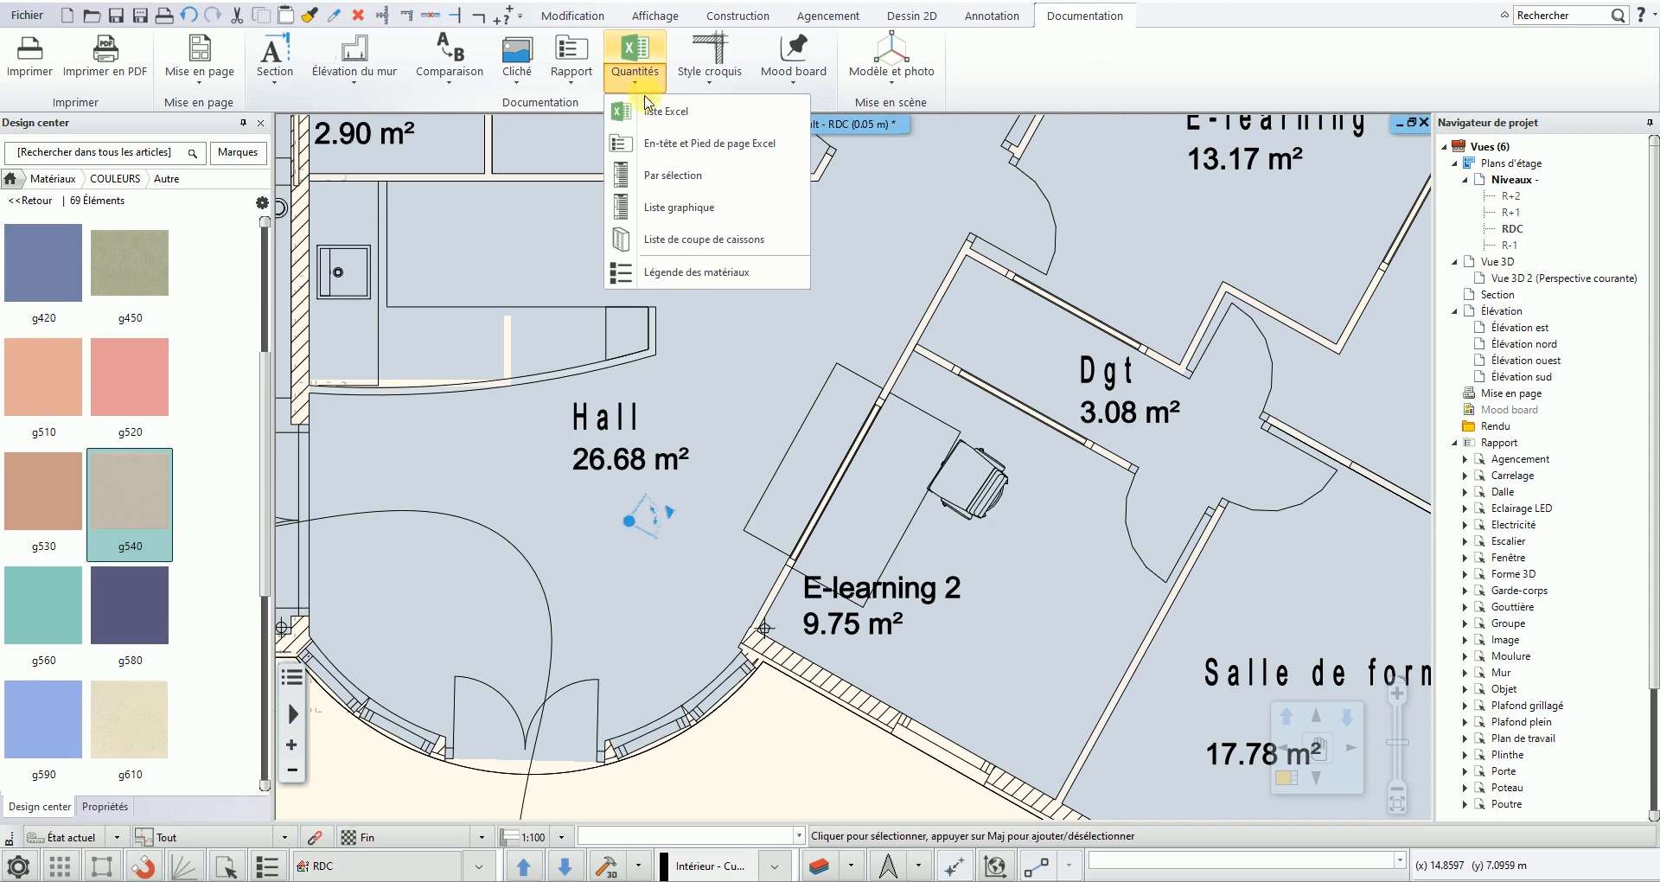
{"action": "left_click", "coordinate": [699, 242]}
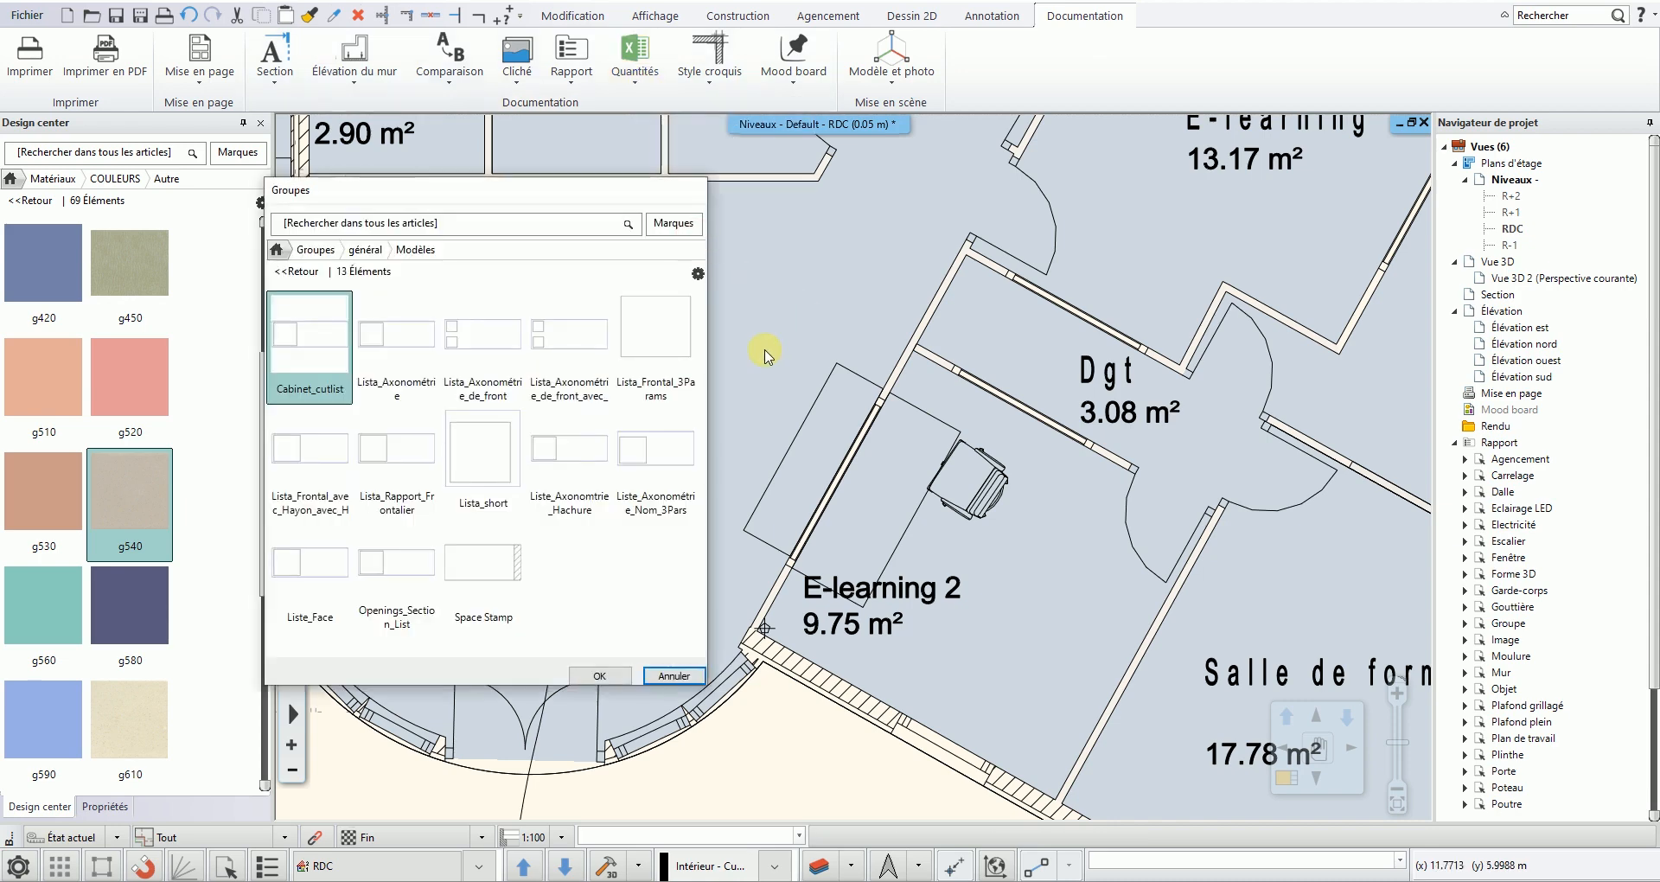
{"action": "left_click", "coordinate": [603, 677]}
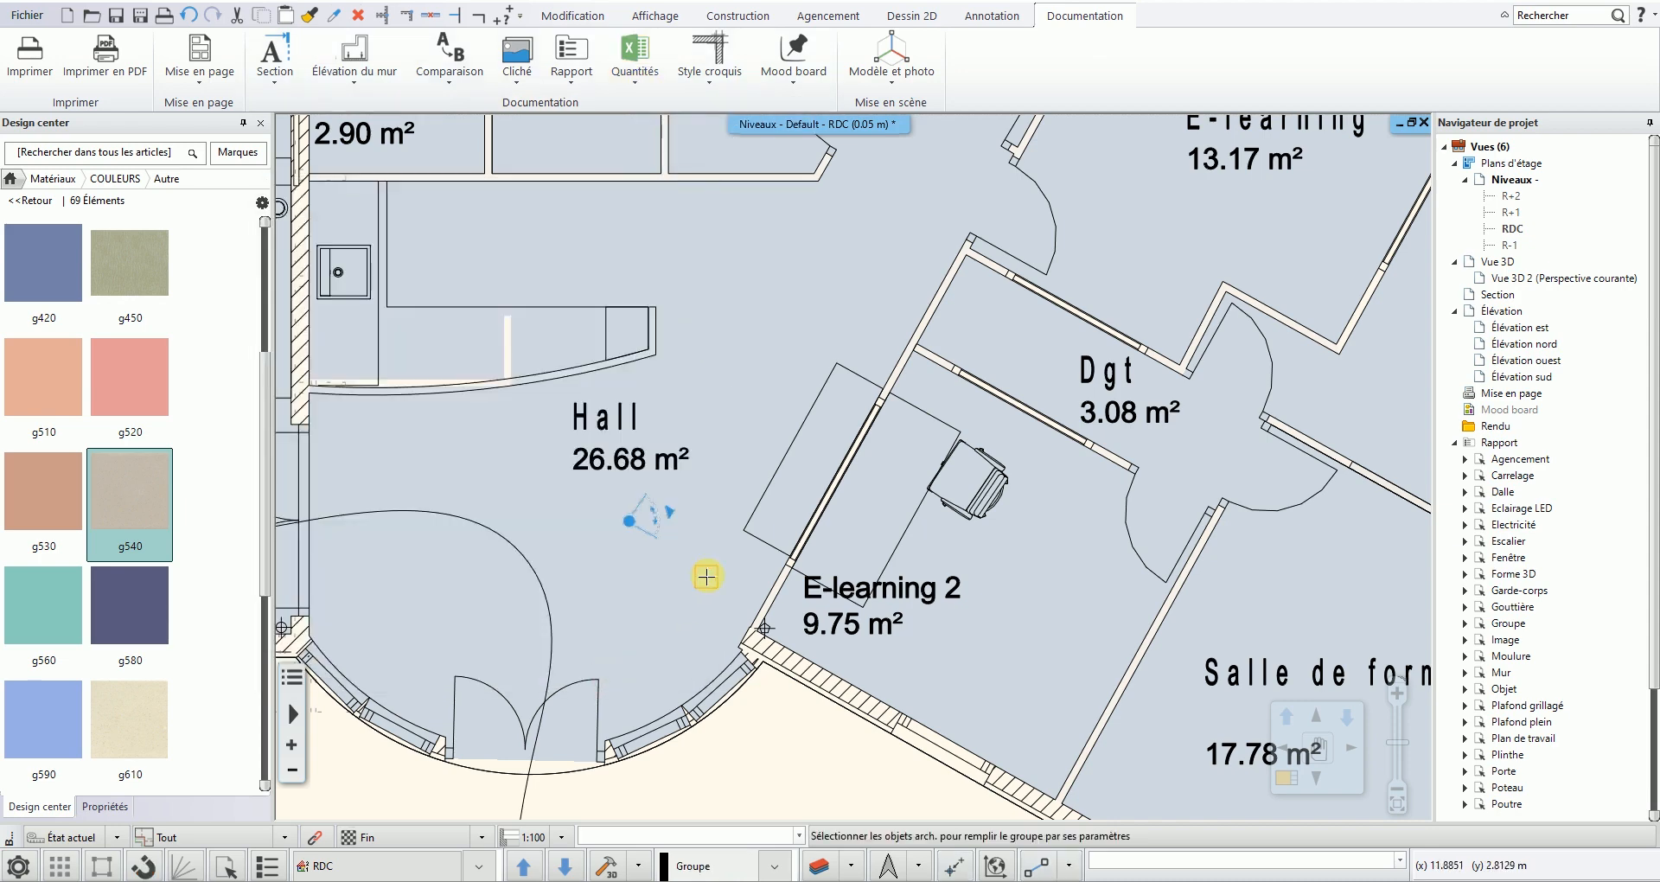
- Generate the cut list from the sideboard in the Hall and place it in the empty area beyond the Commercial room
{"action": "left_click", "coordinate": [747, 519]}
{"action": "scroll", "coordinate": [860, 463], "scroll_direction": "down", "scroll_amount": 8}
{"action": "middle_click_drag", "start_coordinate": [1007, 376], "coordinate": [449, 371]}
{"action": "left_click", "coordinate": [946, 289]}
{"action": "scroll", "coordinate": [952, 381], "scroll_direction": "up", "scroll_amount": 5}
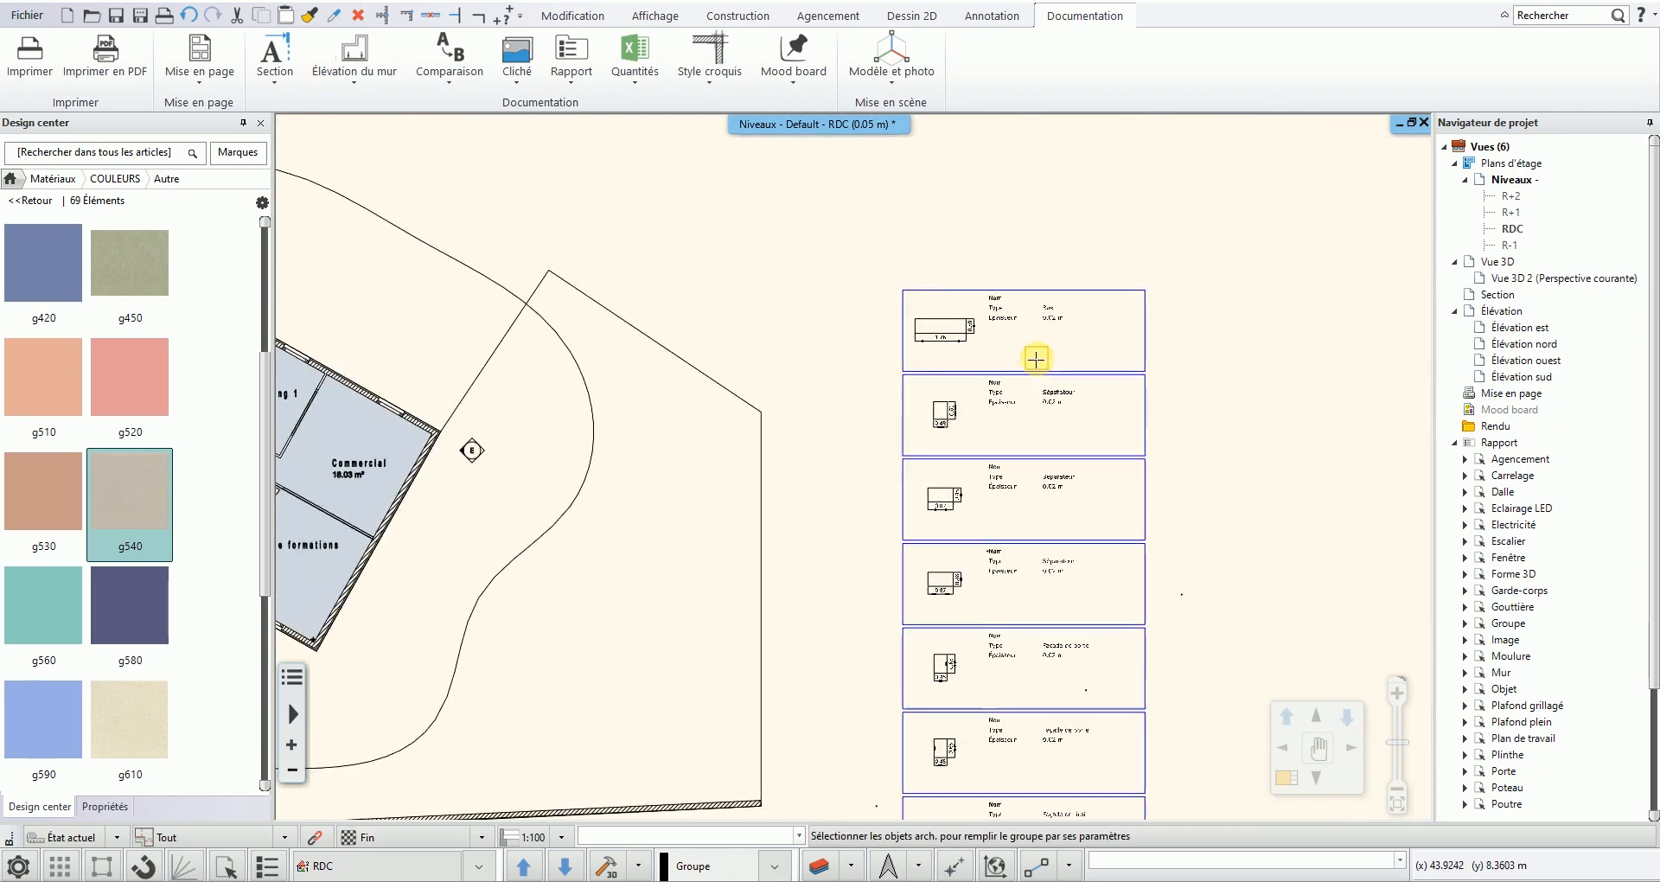
{"action": "scroll", "coordinate": [908, 393], "scroll_direction": "up", "scroll_amount": 3}
{"action": "key", "text": "Escape"}
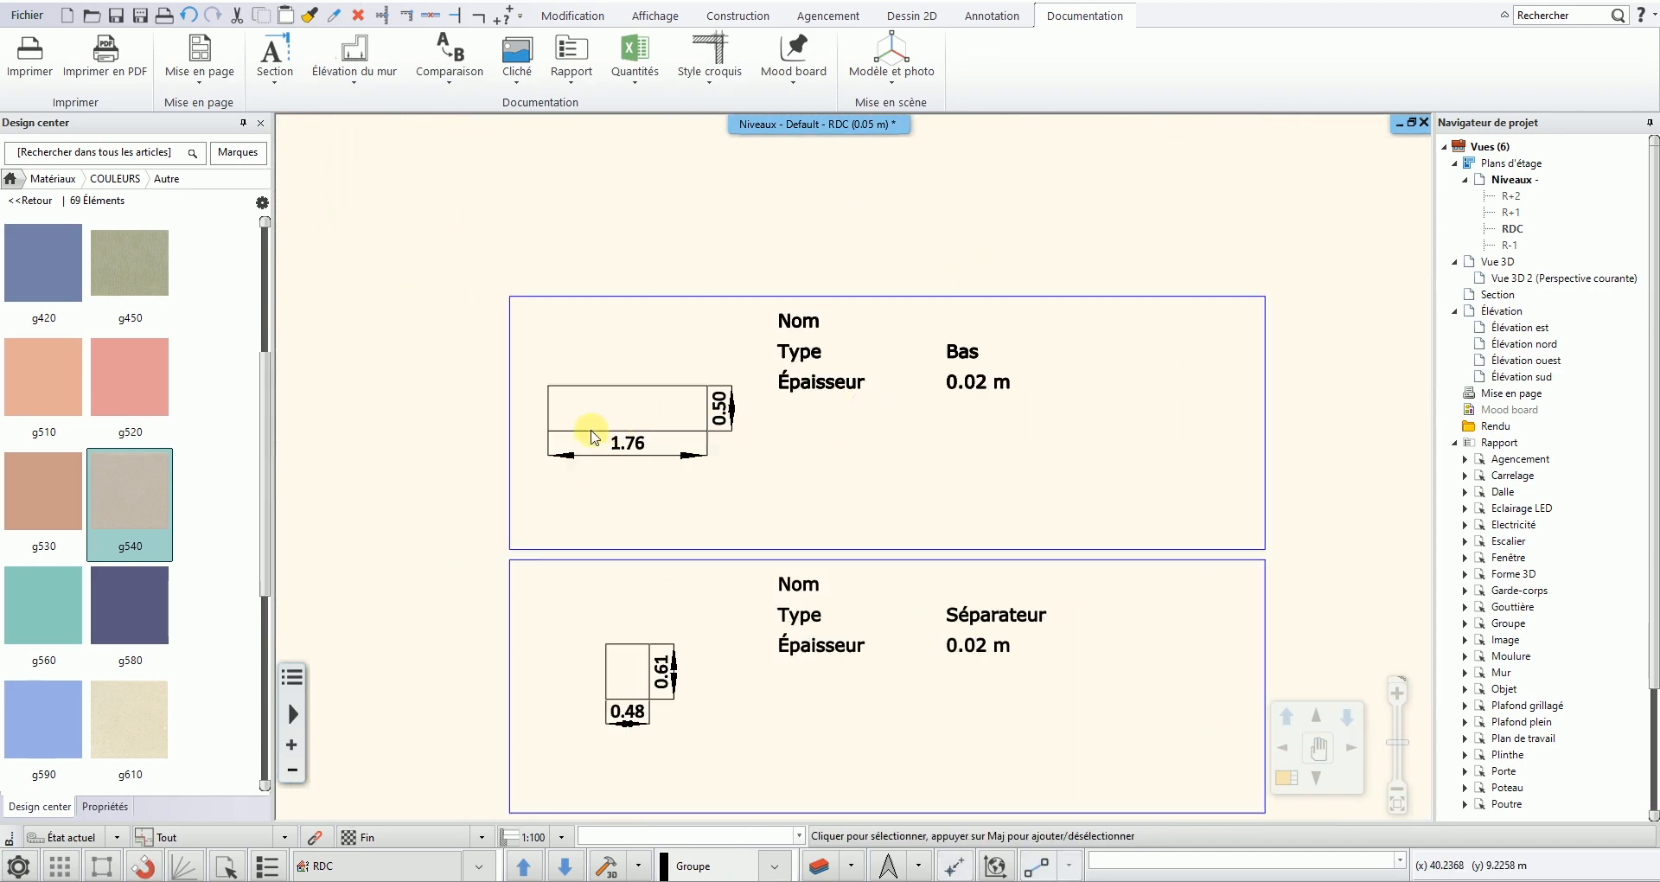
- Examine the cut list entries for each panel's type, dimensions and thickness, from the bottom panel through the separators and door fronts
{"action": "scroll", "coordinate": [741, 472], "scroll_direction": "down", "scroll_amount": 1}
{"action": "mouse_move", "coordinate": [793, 517]}
{"action": "middle_mouse_down"}
{"action": "mouse_move", "coordinate": [803, 359]}
{"action": "mouse_move", "coordinate": [806, 377]}
{"action": "middle_mouse_up"}
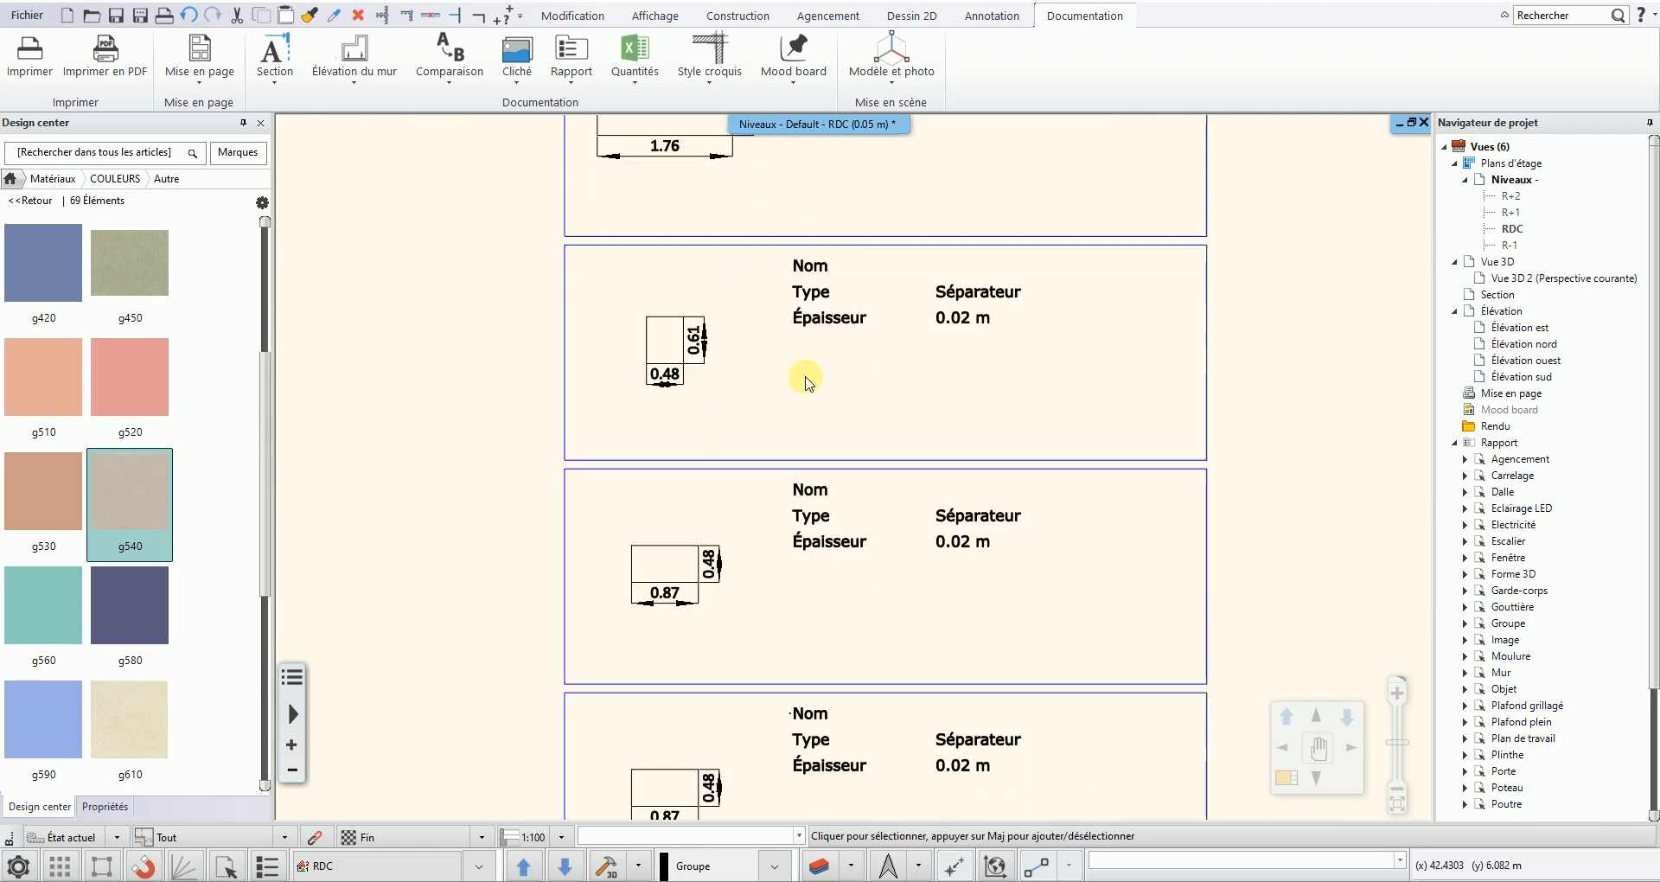
{"action": "scroll", "coordinate": [794, 394], "scroll_direction": "down", "scroll_amount": 2}
{"action": "middle_click_drag", "start_coordinate": [810, 519], "coordinate": [810, 402]}
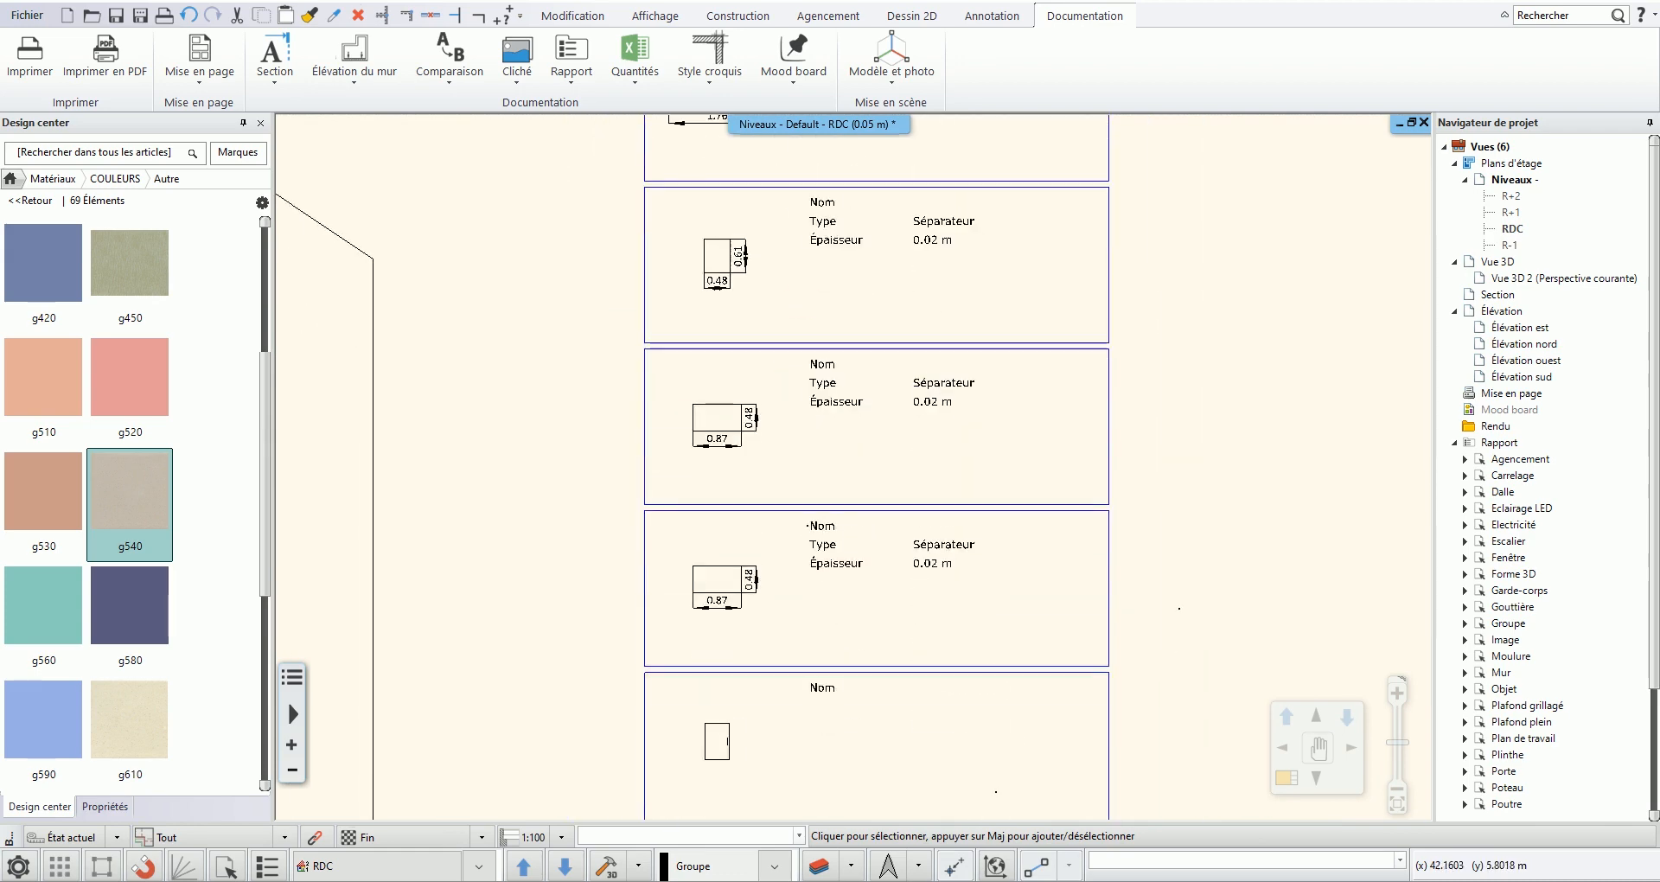
{"action": "middle_click_drag", "start_coordinate": [824, 537], "coordinate": [812, 356]}
{"action": "scroll", "coordinate": [815, 381], "scroll_direction": "up", "scroll_amount": 2}
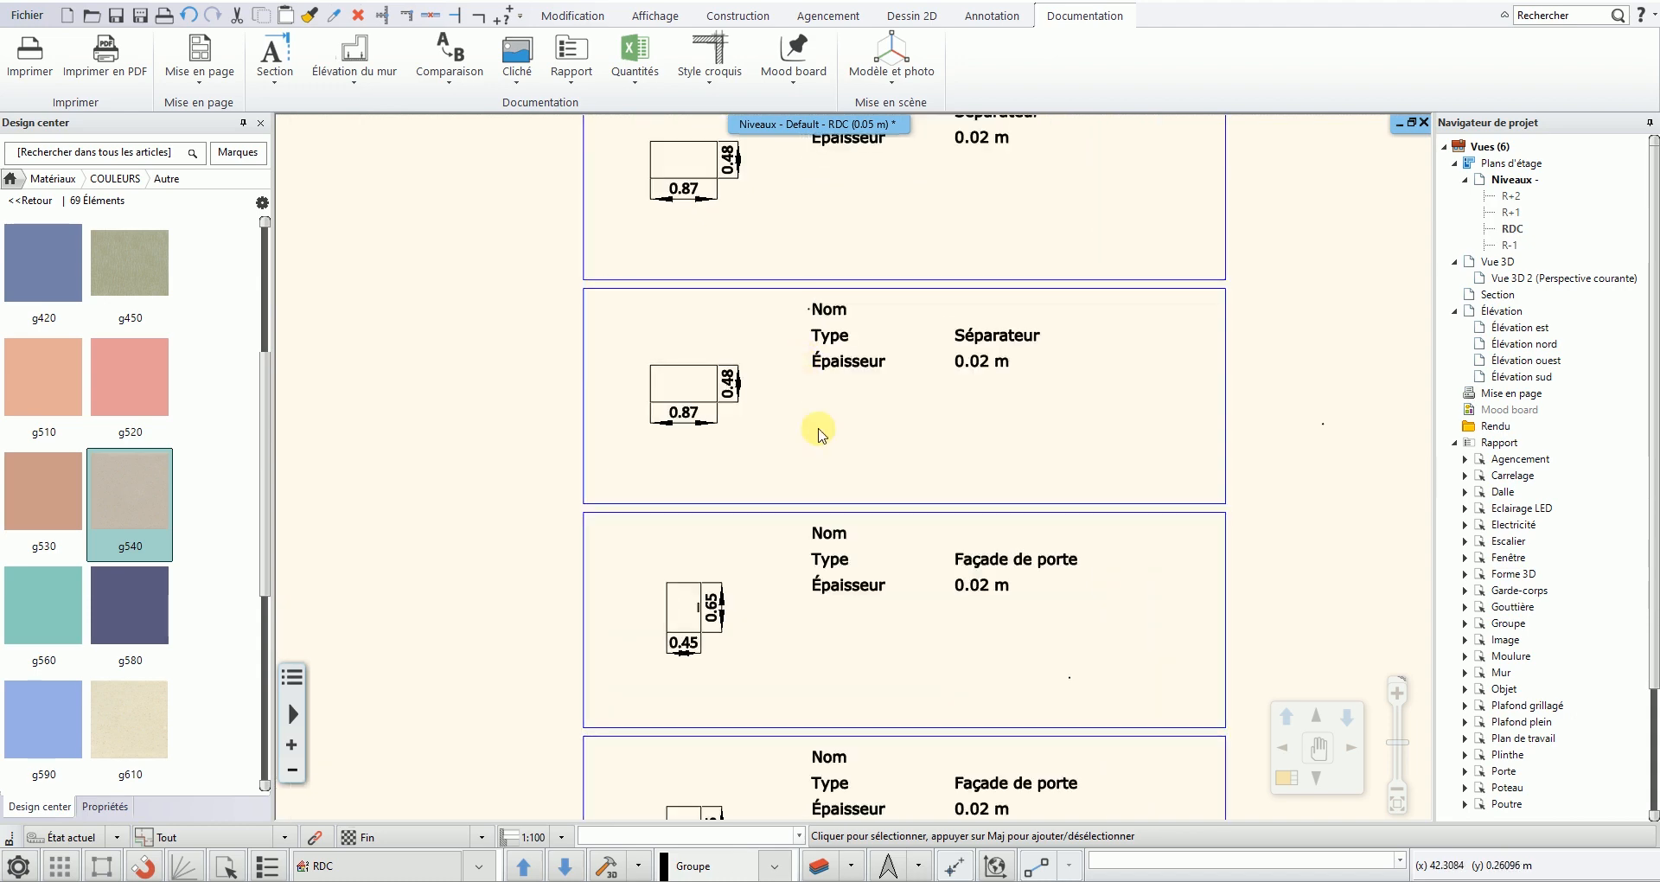
{"action": "scroll", "coordinate": [845, 623], "scroll_direction": "up", "scroll_amount": 1}
{"action": "middle_click_drag", "start_coordinate": [845, 638], "coordinate": [819, 423]}
{"action": "mouse_move", "coordinate": [819, 554]}
{"action": "middle_mouse_down"}
{"action": "mouse_move", "coordinate": [810, 270]}
{"action": "mouse_move", "coordinate": [792, 466]}
{"action": "mouse_move", "coordinate": [803, 271]}
{"action": "middle_mouse_up"}
{"action": "middle_click_drag", "start_coordinate": [779, 519], "coordinate": [777, 244]}
{"action": "middle_click_drag", "start_coordinate": [819, 530], "coordinate": [817, 241]}
- Return to Vue 3D 2 and view the coloured sideboard's open drawers and doors from a lower, more frontal angle
{"action": "double_click", "coordinate": [1509, 277]}
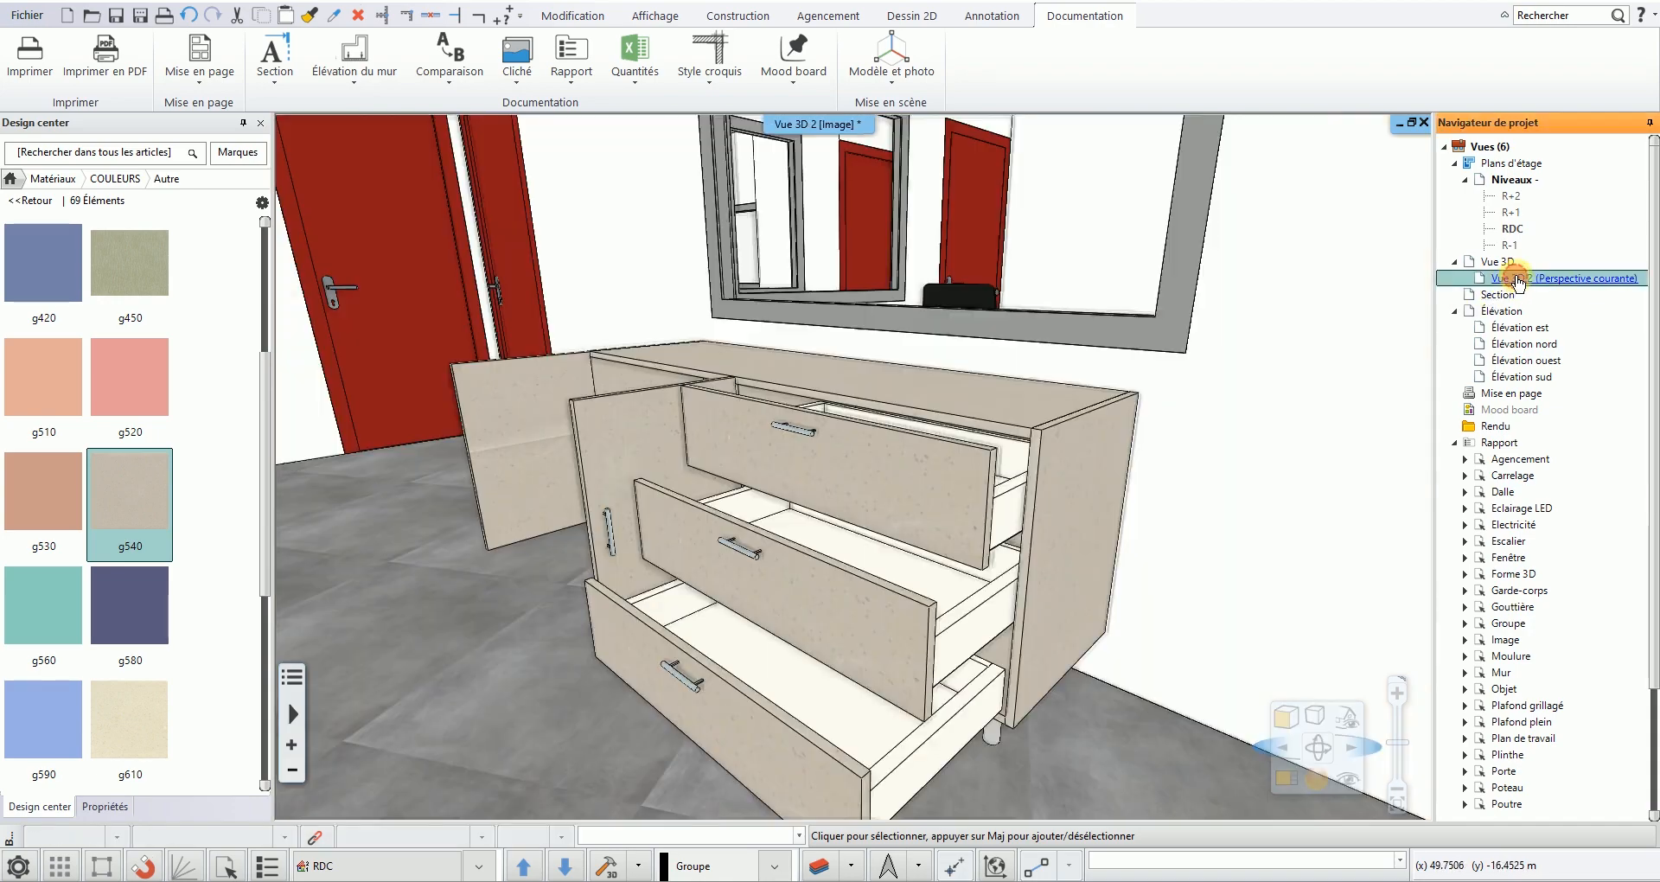
{"action": "middle_click_drag", "start_coordinate": [1033, 450], "coordinate": [1097, 374]}
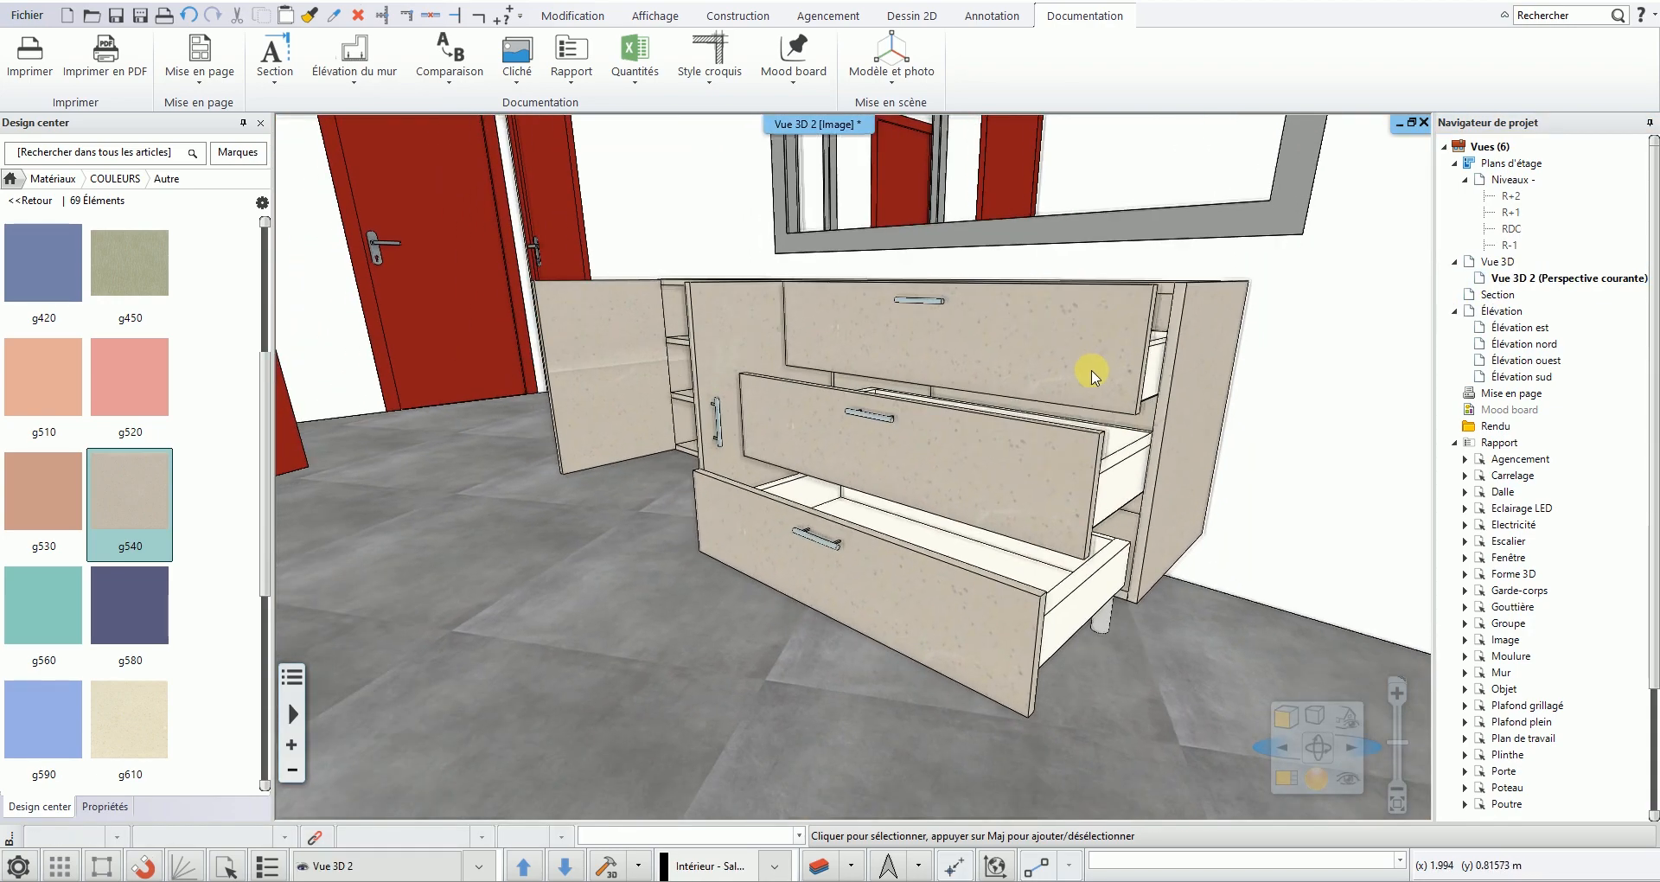